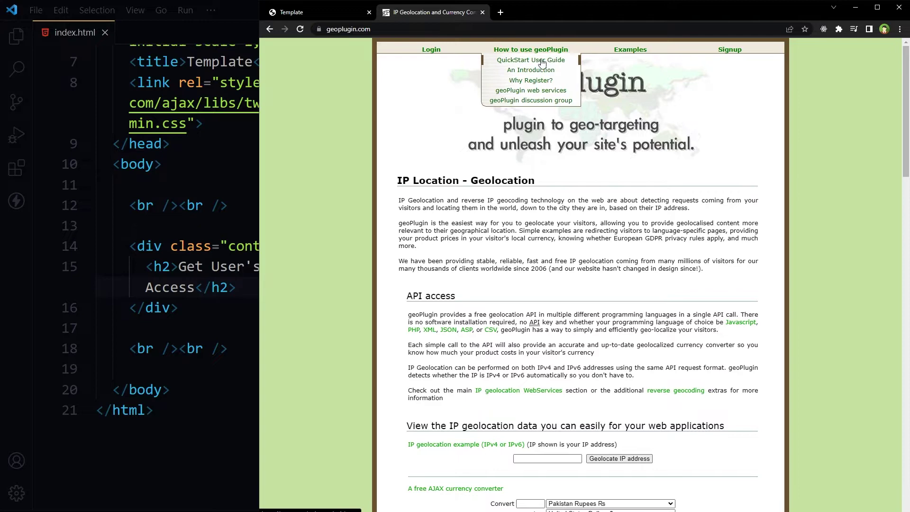
# - Open geoPlugin's QuickStart User Guide and copy the 'Geo-localized javascript only' script tag
pyautogui.click(542, 61)
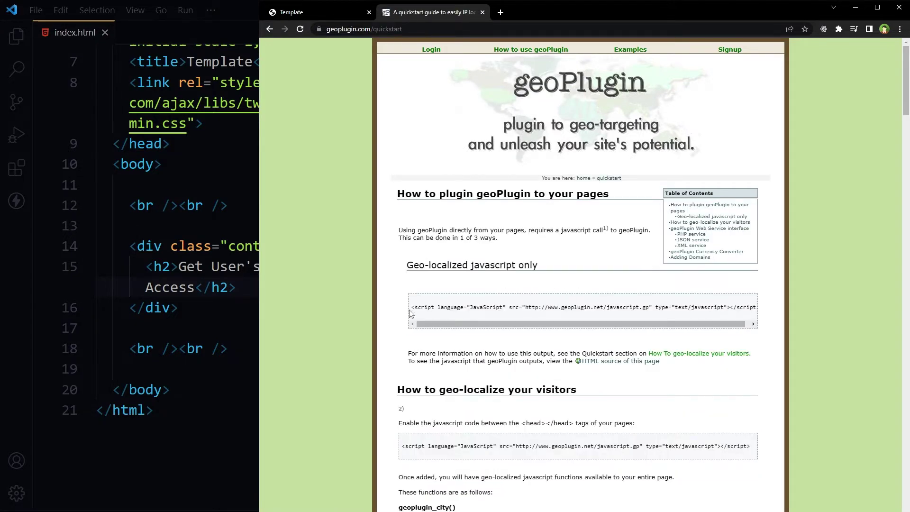
pyautogui.moveTo(412, 308); pyautogui.dragTo(709, 307)
pyautogui.moveTo(413, 300); pyautogui.dragTo(756, 311)
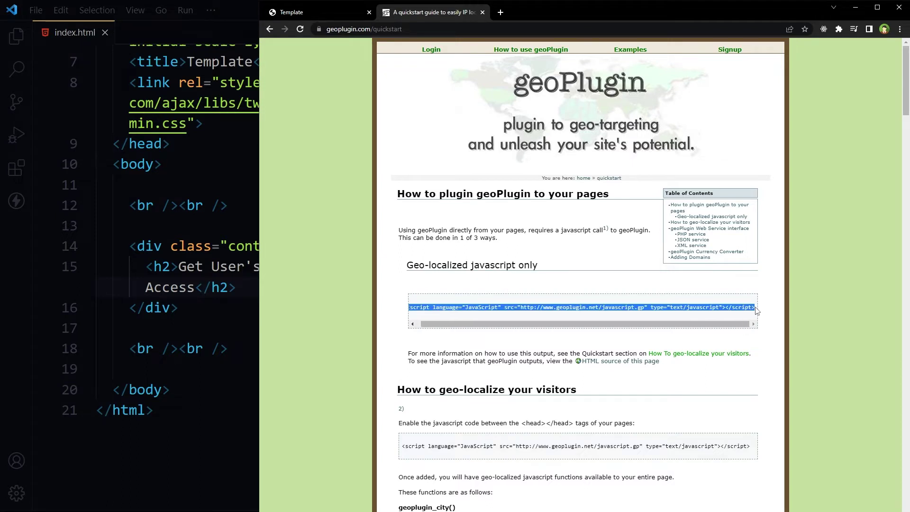
pyautogui.hotkey('ctrl', 'c')
# - Paste the geoPlugin script tag on line 20 of index.html and widen the editor
pyautogui.hotkey('alt', 'Tab')
pyautogui.press('Return')
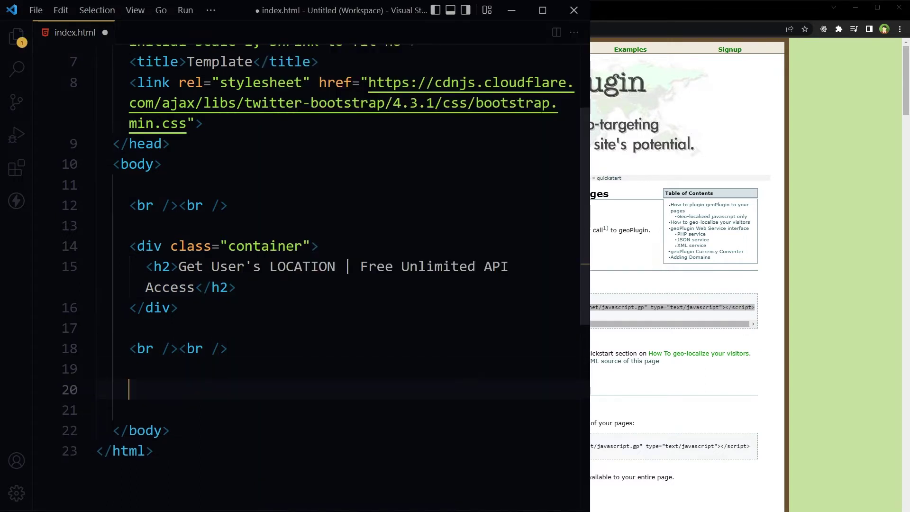
pyautogui.hotkey('ctrl', 'v')
pyautogui.moveTo(585, 272); pyautogui.dragTo(702, 272)
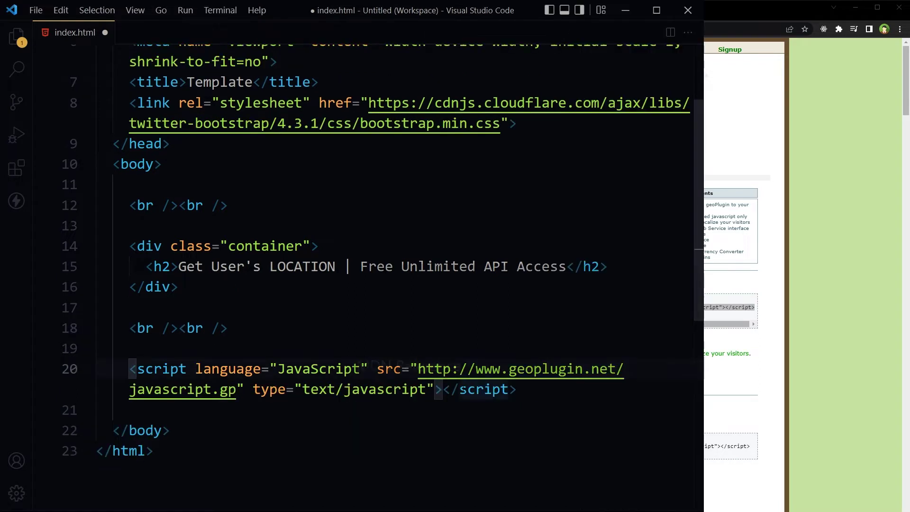
pyautogui.moveTo(417, 368); pyautogui.dragTo(238, 390)
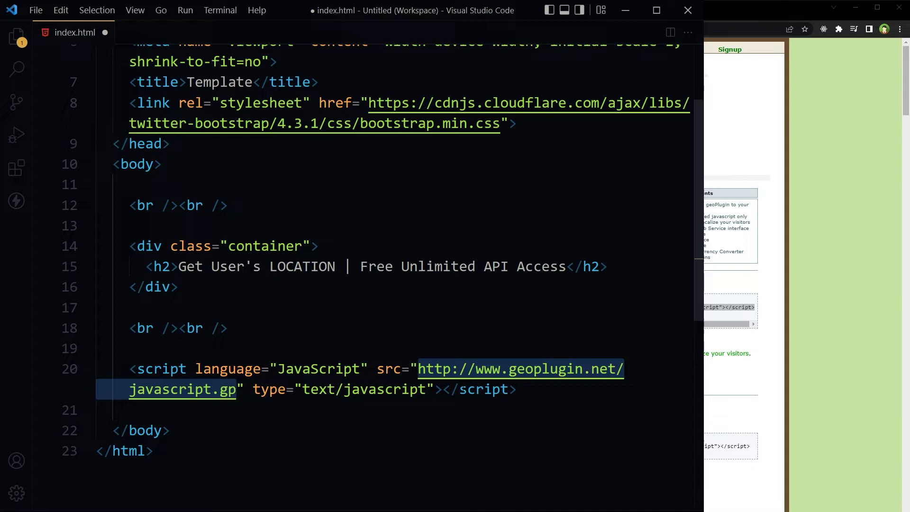
pyautogui.scroll(-3, 356, 285)
pyautogui.scroll(-3, 355, 285)
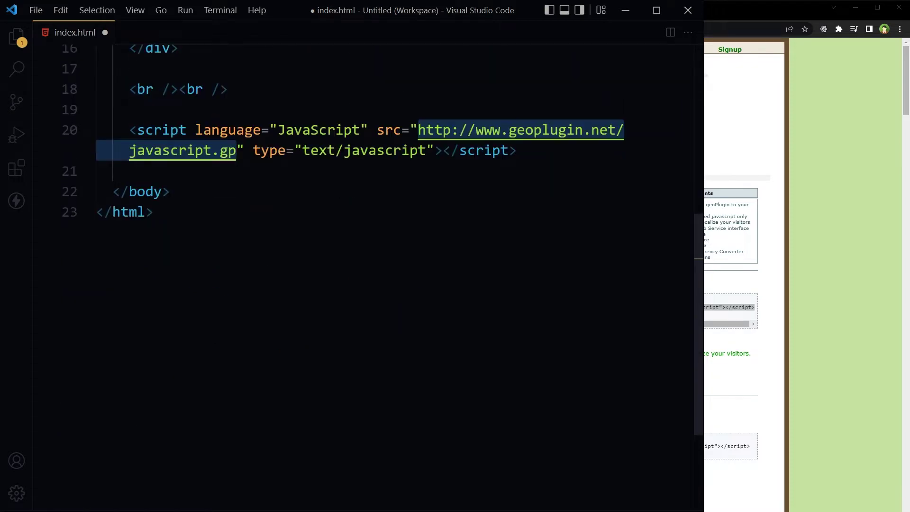
# - Add an empty indented <script></script> block below the tag and save index.html
pyautogui.press('End')
pyautogui.press('Return')
pyautogui.press('Return')
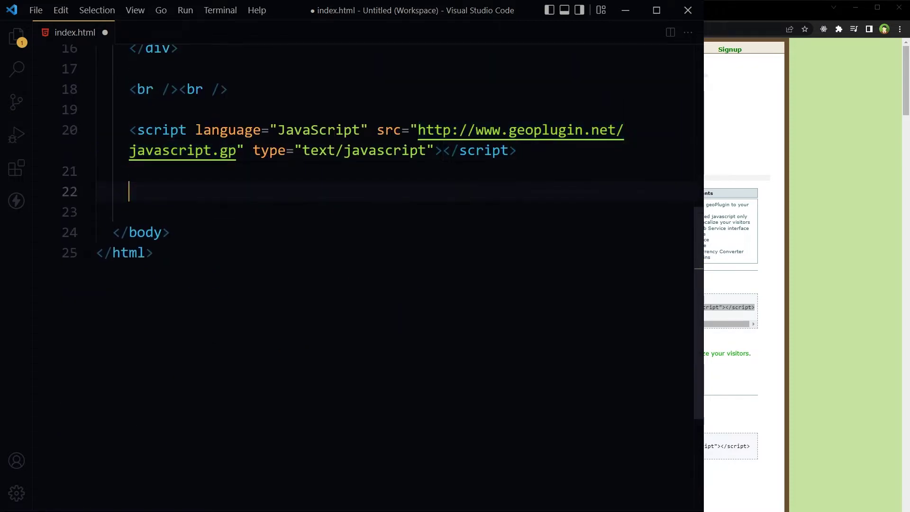
pyautogui.write('<scri')
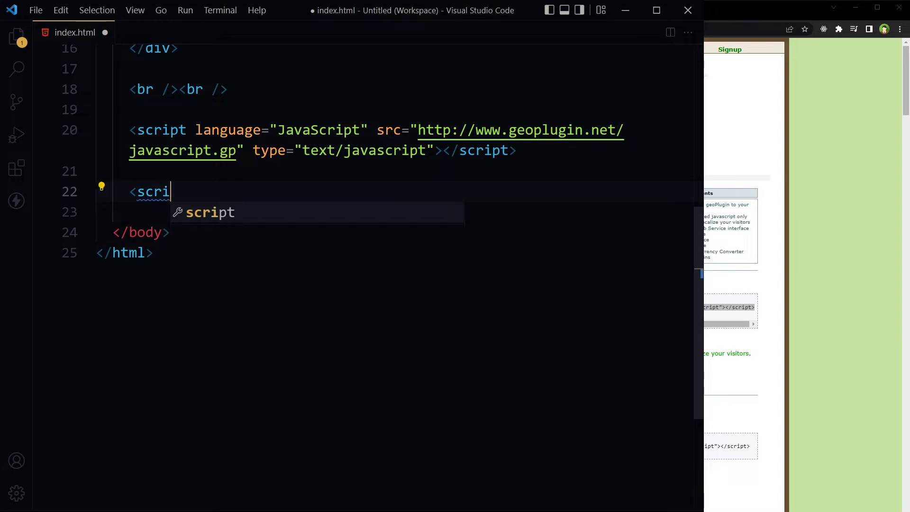
pyautogui.write('pt>')
pyautogui.press('Return')
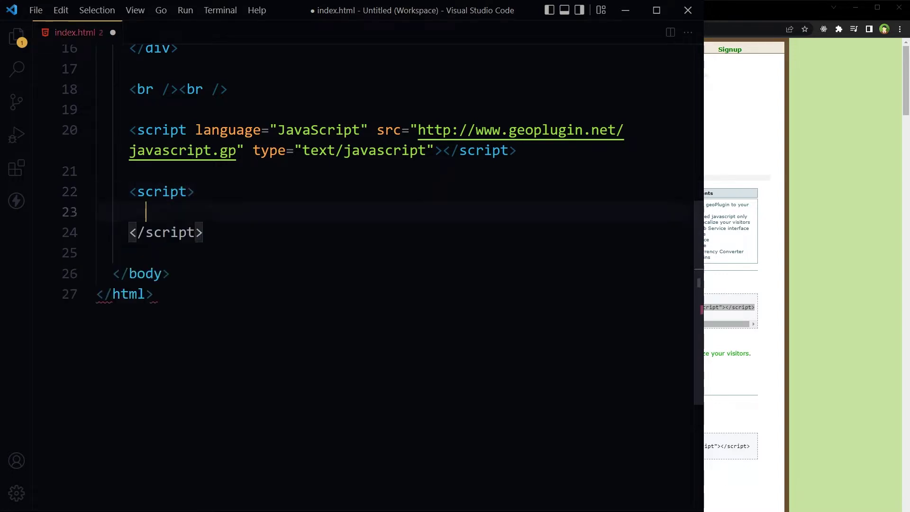
pyautogui.press('Return')
pyautogui.press('Up')
pyautogui.hotkey('ctrl', 's')
pyautogui.press('Return')
pyautogui.press('Tab')
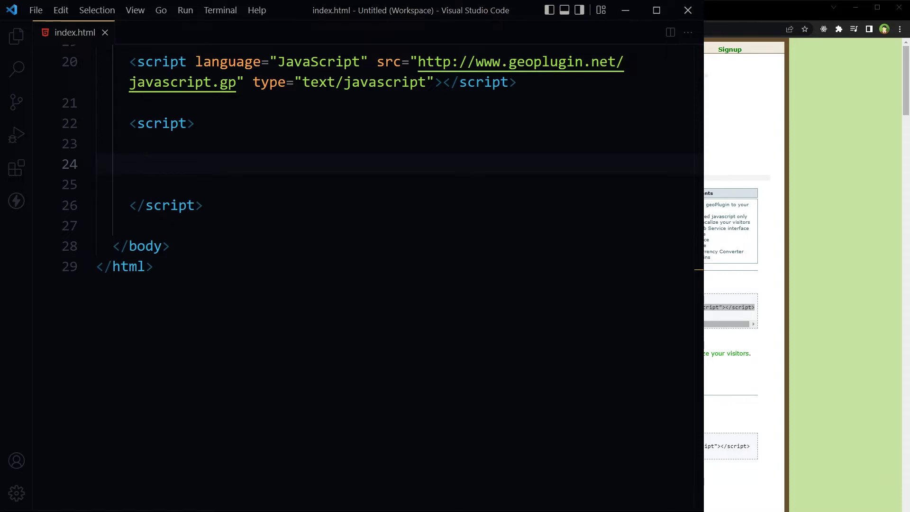
pyautogui.hotkey('alt', 'Tab')
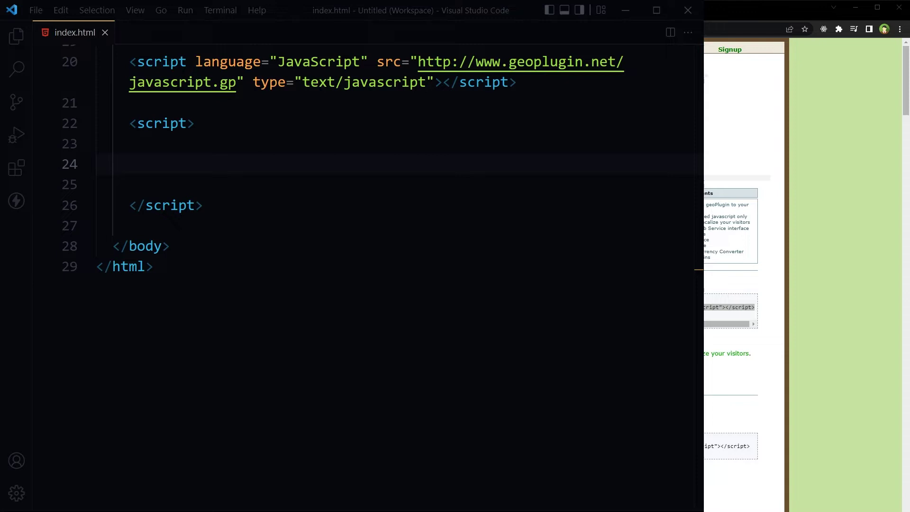
pyautogui.hotkey('alt', 'Tab')
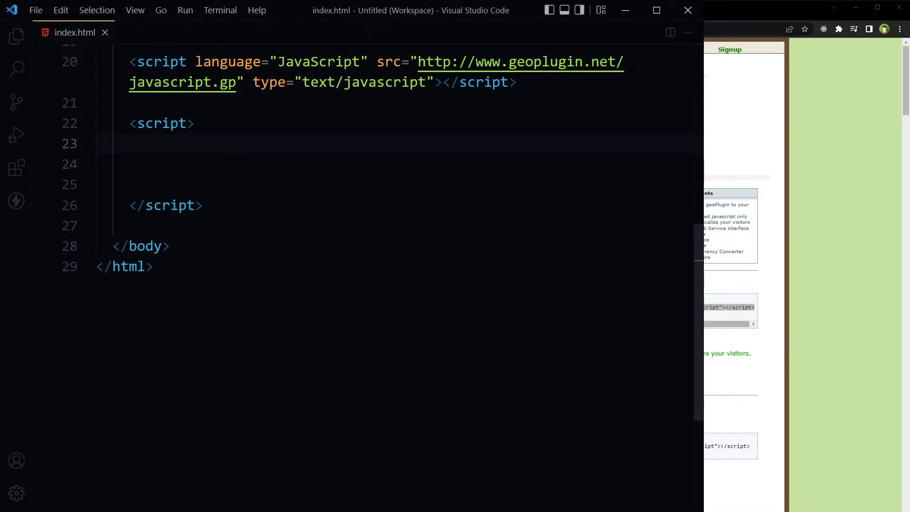
# - Write a labelled console.log line logging geoplugin_request() as the IP
pyautogui.hotkey('ctrl', 'v')
pyautogui.press('Home')
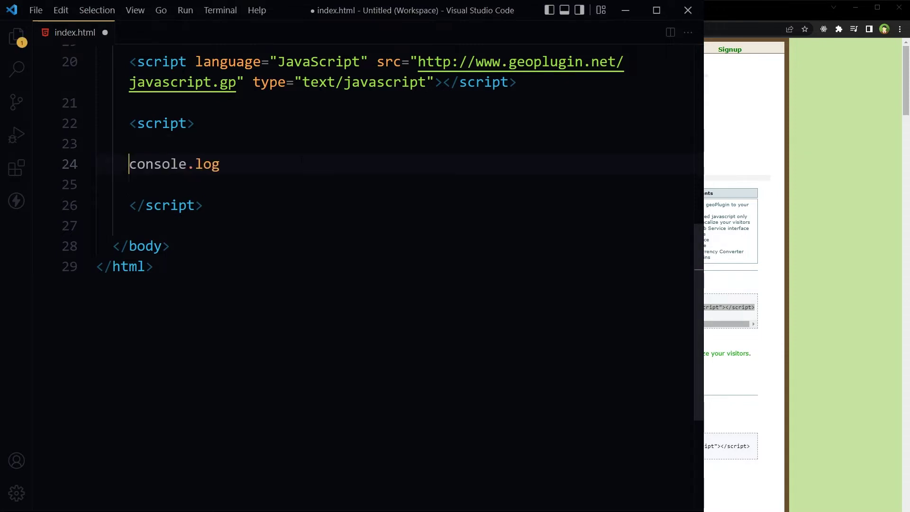
pyautogui.press('Tab')
pyautogui.press('End')
pyautogui.write('(')
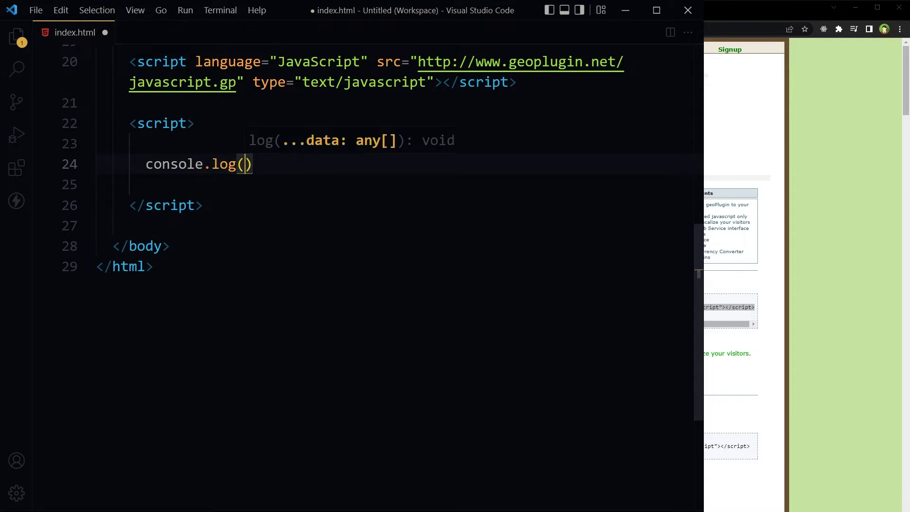
pyautogui.write('"')
pyautogui.press('Right')
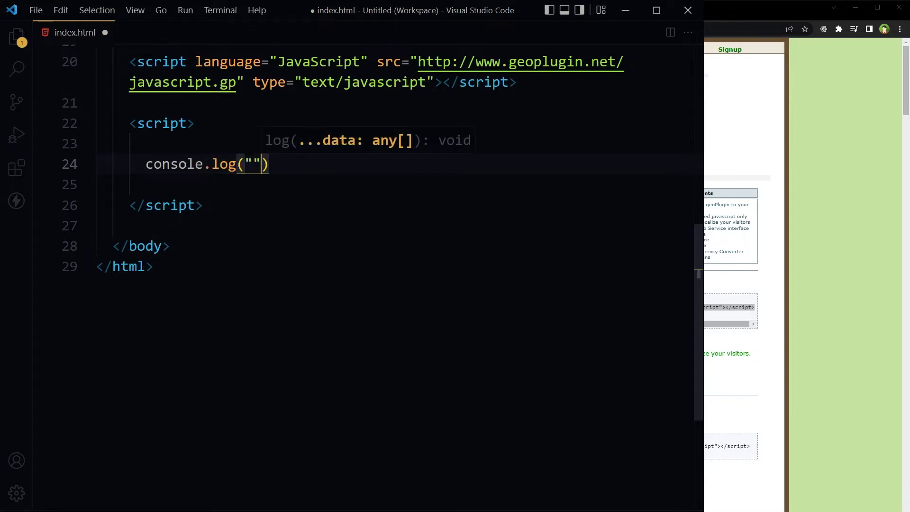
pyautogui.write(',')
pyautogui.press('Left')
pyautogui.press('Left')
pyautogui.press('Left')
pyautogui.write('IP')
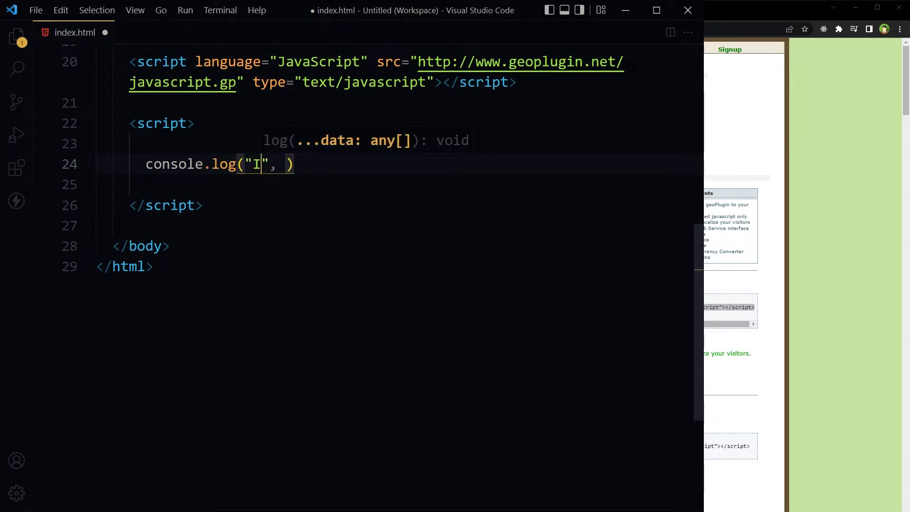
pyautogui.press('Right')
pyautogui.press('Right')
pyautogui.press('Right')
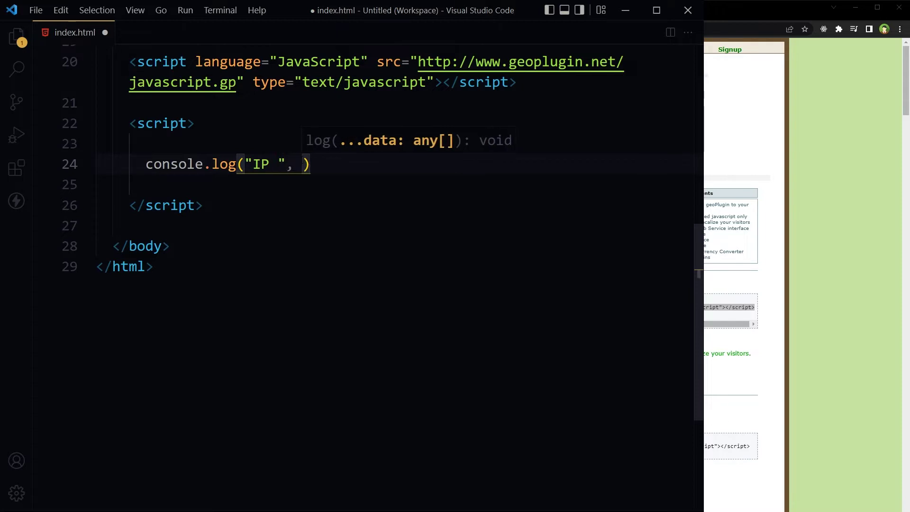
pyautogui.press('Left')
pyautogui.press('Left')
pyautogui.press('Left')
pyautogui.write(':')
pyautogui.press('Right')
pyautogui.press('Right')
pyautogui.press('Right')
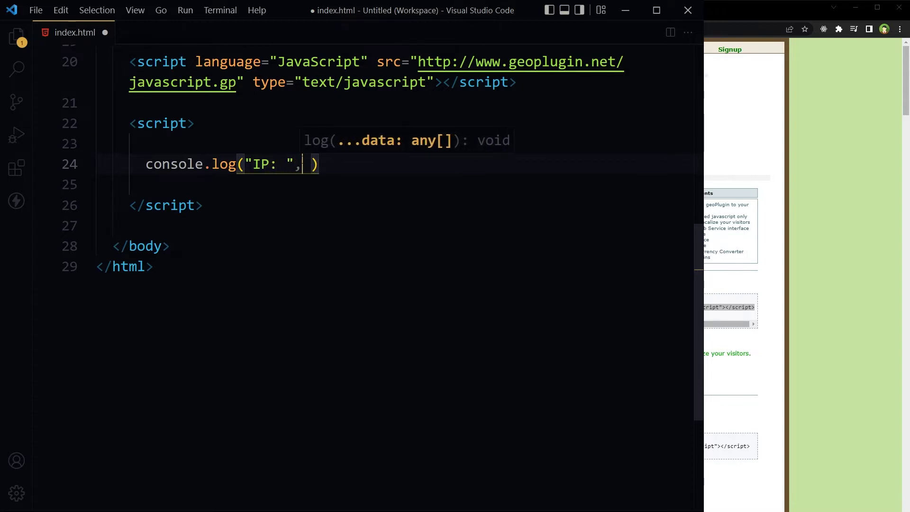
pyautogui.hotkey('ctrl', 'v')
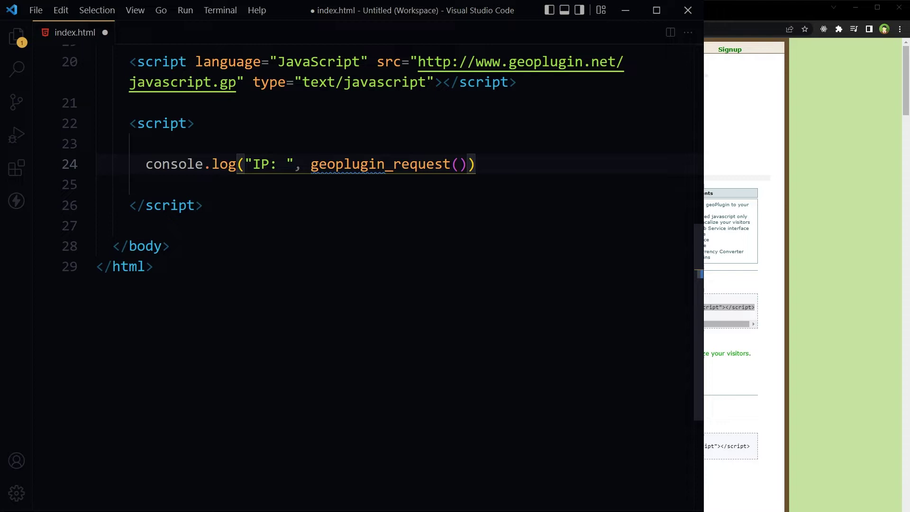
# - Add spaces inside the parentheses of the IP log line
pyautogui.press('Left')
pyautogui.press('Left')
pyautogui.hotkey('ctrl', 'shift', 'Left')
pyautogui.hotkey('ctrl', 'shift', 'Left')
pyautogui.hotkey('ctrl', 'shift', 'Left')
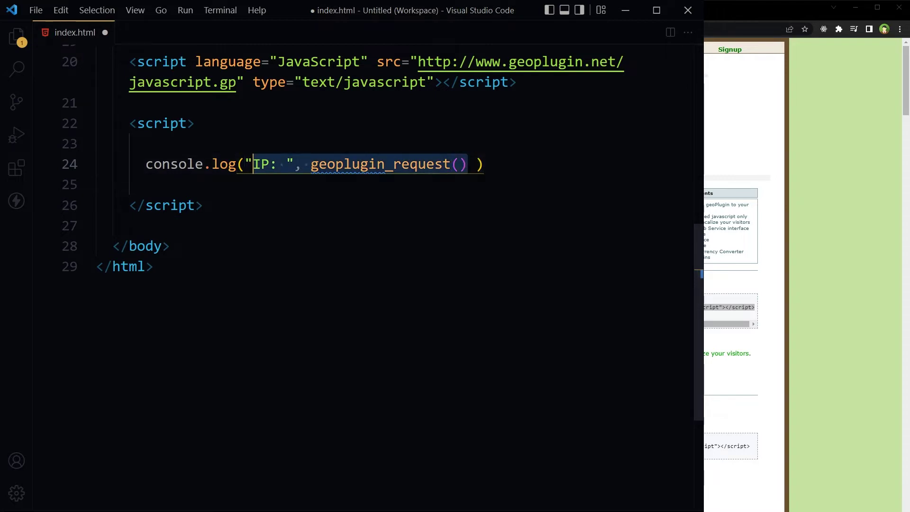
pyautogui.hotkey('ctrl', 'shift', 'Right')
pyautogui.hotkey('ctrl', 'shift', 'Right')
pyautogui.hotkey('ctrl', 'shift', 'Right')
pyautogui.hotkey('ctrl', 'shift', 'Left')
pyautogui.hotkey('ctrl', 'shift', 'Left')
pyautogui.hotkey('shift', 'Right')
pyautogui.hotkey('shift', 'Right')
pyautogui.hotkey('shift', 'Right')
pyautogui.hotkey('shift', 'Right')
pyautogui.hotkey('shift', 'Right')
pyautogui.hotkey('shift', 'Right')
pyautogui.hotkey('shift', 'Right')
pyautogui.hotkey('shift', 'Right')
pyautogui.hotkey('shift', 'Left')
pyautogui.hotkey('shift', 'Left')
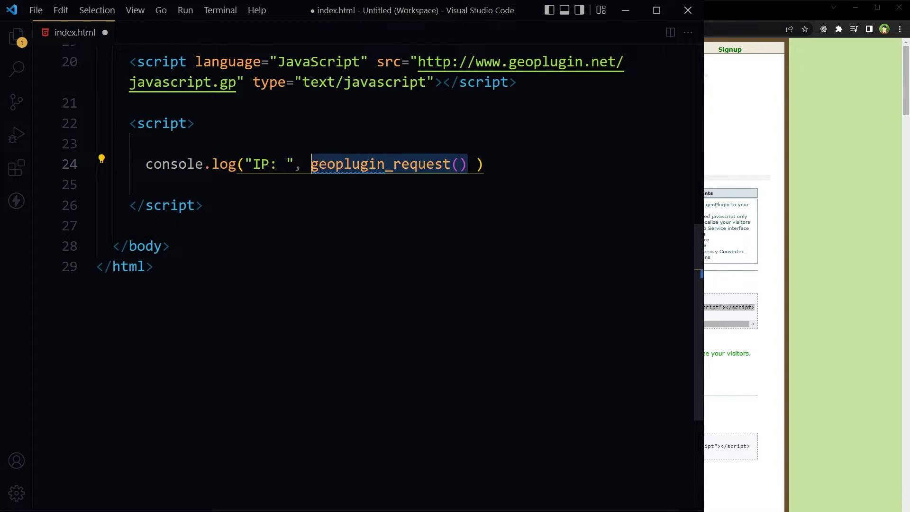
pyautogui.hotkey('ctrl', 'Left')
pyautogui.hotkey('ctrl', 'Left')
pyautogui.press('Left')
pyautogui.press('End')
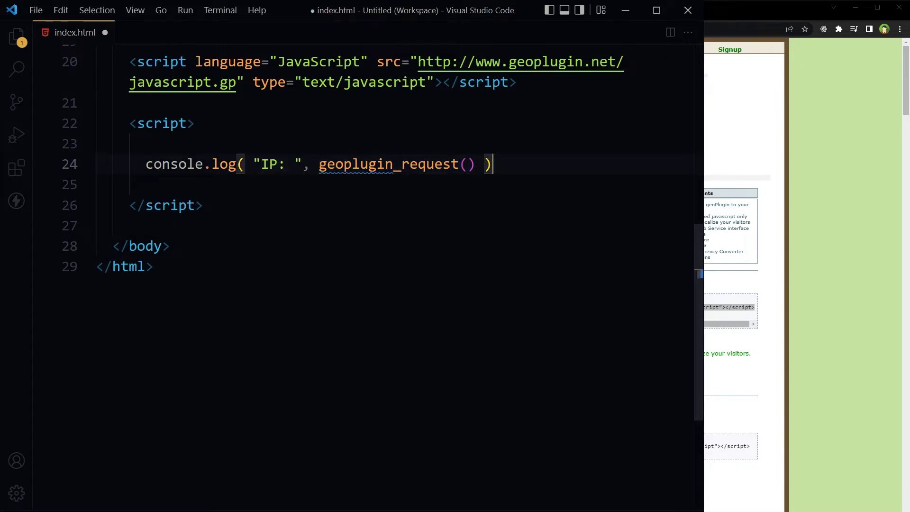
# - Add a 'Country: ' log line using geoplugin_countryName() with spaced parentheses
pyautogui.press('Return')
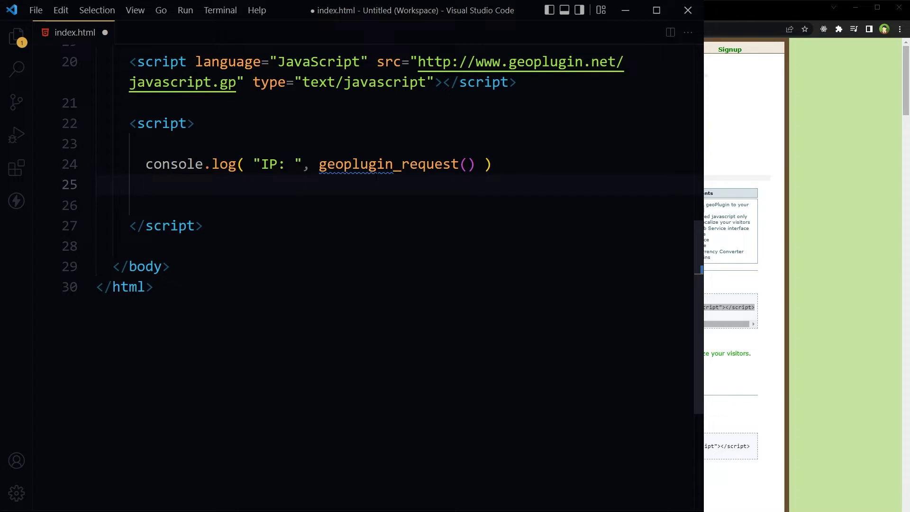
pyautogui.hotkey('ctrl', 'v')
pyautogui.click(352, 184)
pyautogui.hotkey('shift', 'End')
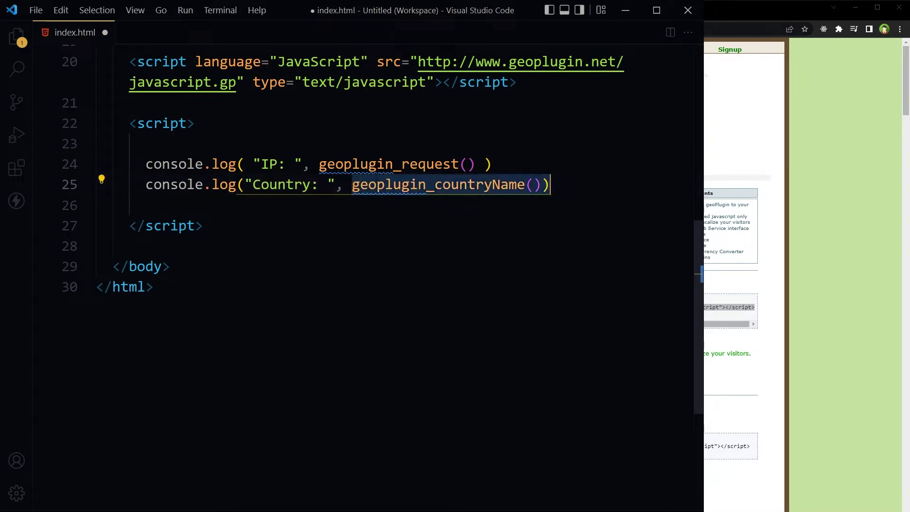
pyautogui.click(542, 184)
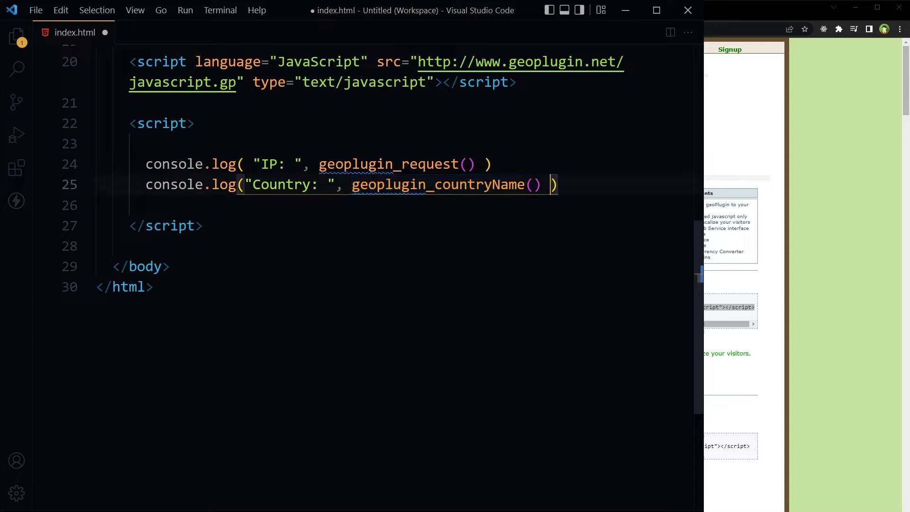
pyautogui.click(146, 184)
pyautogui.click(240, 184)
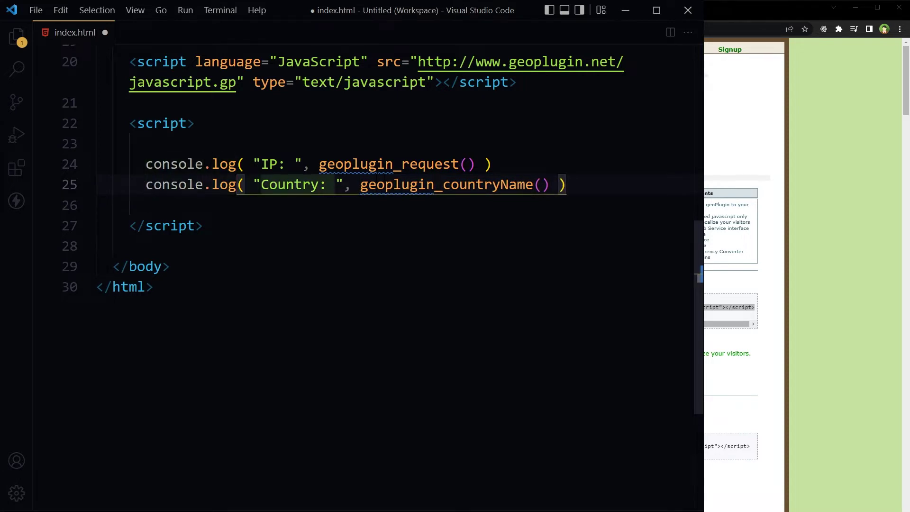
# - Duplicate the Country line into a geoplugin_countryCode() line labelled 'Country Code: '
pyautogui.press('Home')
pyautogui.hotkey('shift', 'End')
pyautogui.hotkey('ctrl', 'c')
pyautogui.press('End')
pyautogui.press('Return')
pyautogui.hotkey('ctrl', 'v')
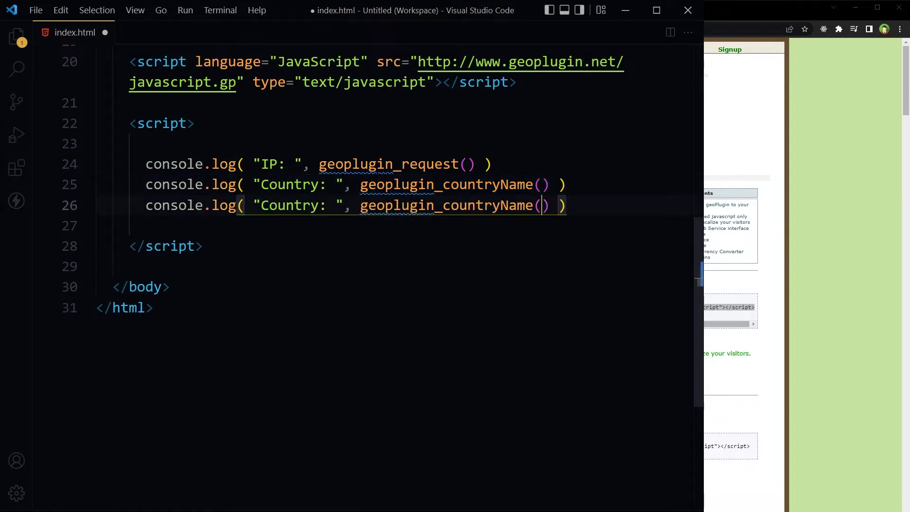
pyautogui.press('Left')
pyautogui.press('Left')
pyautogui.press('Left')
pyautogui.write('Code')
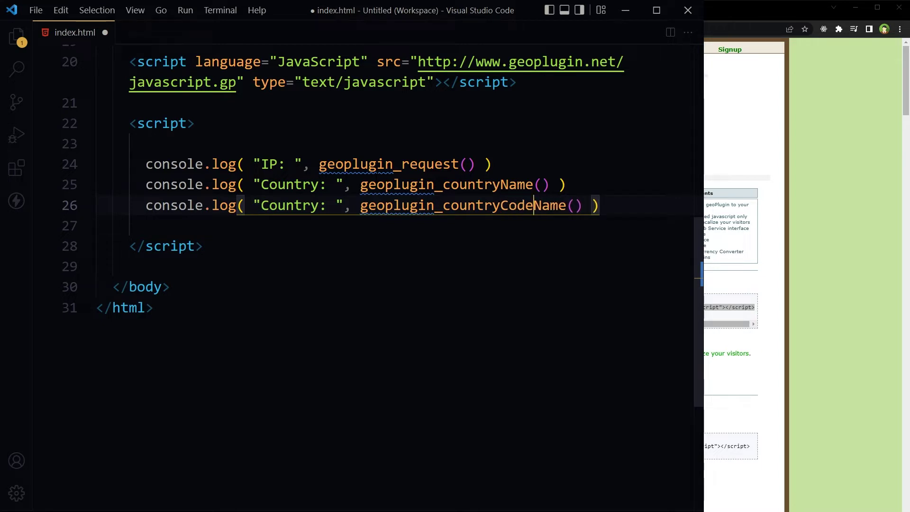
pyautogui.hotkey('ctrl', 'shift', 'Right')
pyautogui.press('Delete')
pyautogui.press('End')
pyautogui.press('Return')
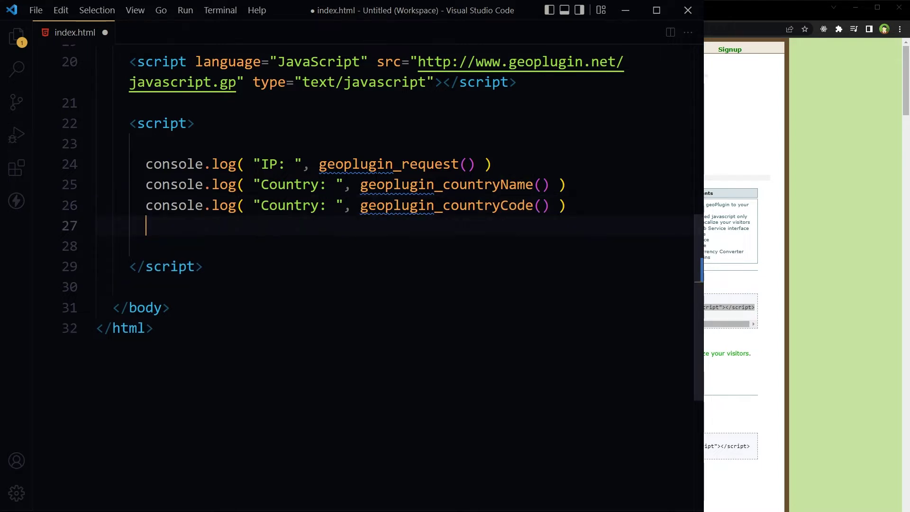
pyautogui.click(326, 205)
pyautogui.write('Code')
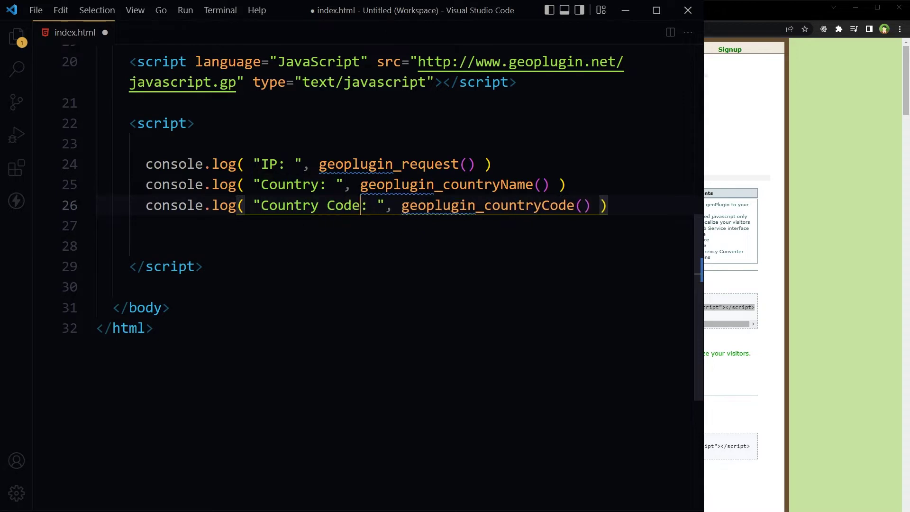
# - Add a 'State: ' log line using geoplugin_regionName()
pyautogui.press('Down')
pyautogui.hotkey('ctrl', 'v')
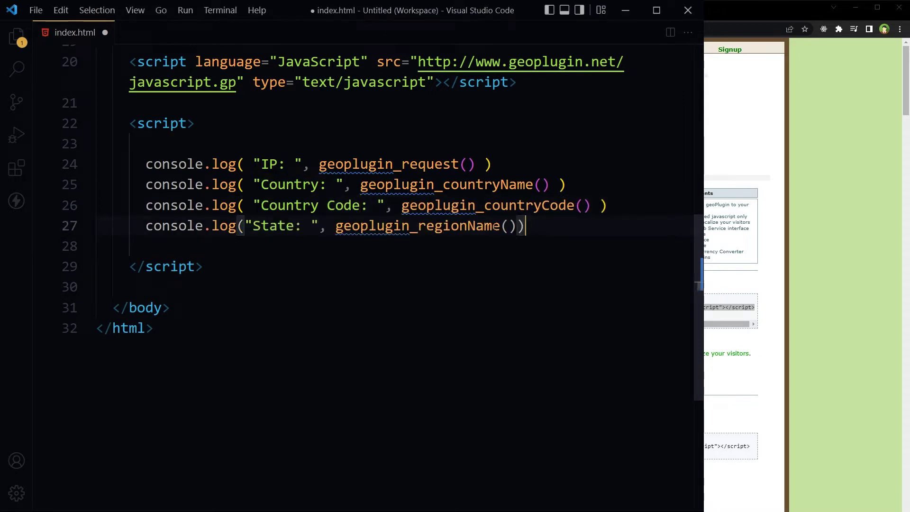
pyautogui.press('Home')
pyautogui.hotkey('ctrl', 'Right')
pyautogui.hotkey('ctrl', 'Right')
pyautogui.hotkey('ctrl', 'Right')
pyautogui.hotkey('ctrl', 'Right')
pyautogui.hotkey('ctrl', 'Right')
pyautogui.hotkey('ctrl', 'Right')
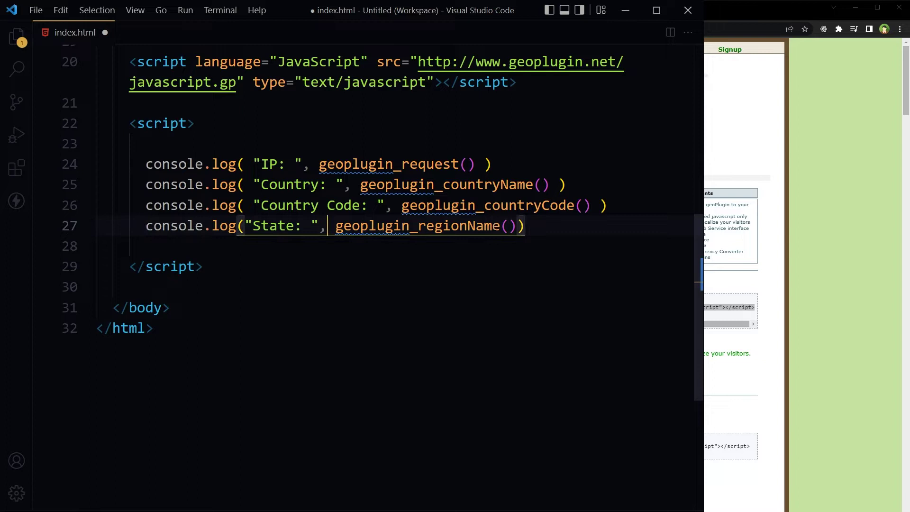
pyautogui.hotkey('ctrl', 'shift', 'Right')
pyautogui.press('End')
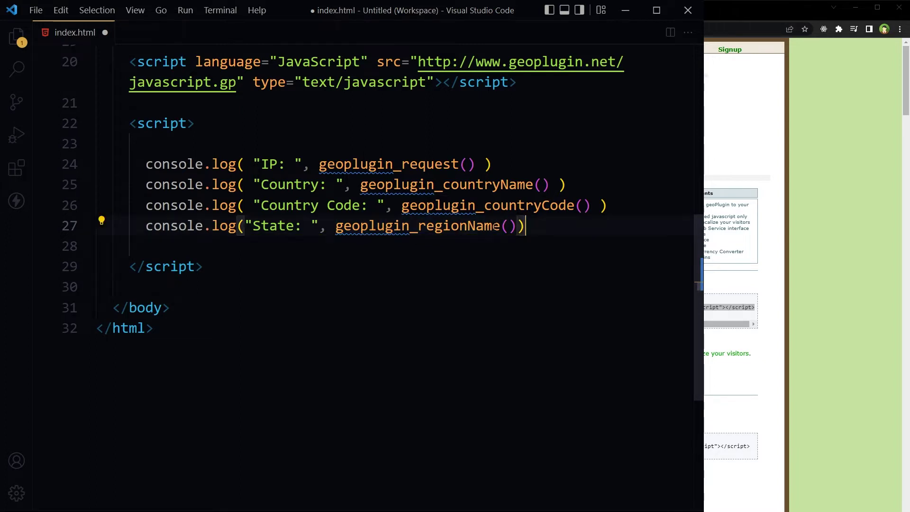
pyautogui.press('Return')
# - Reformat the script, comment out the IP log line, and save index.html
pyautogui.hotkey('shift', 'alt', 'f')
pyautogui.press('Up')
pyautogui.press('Up')
pyautogui.press('Up')
pyautogui.press('Home')
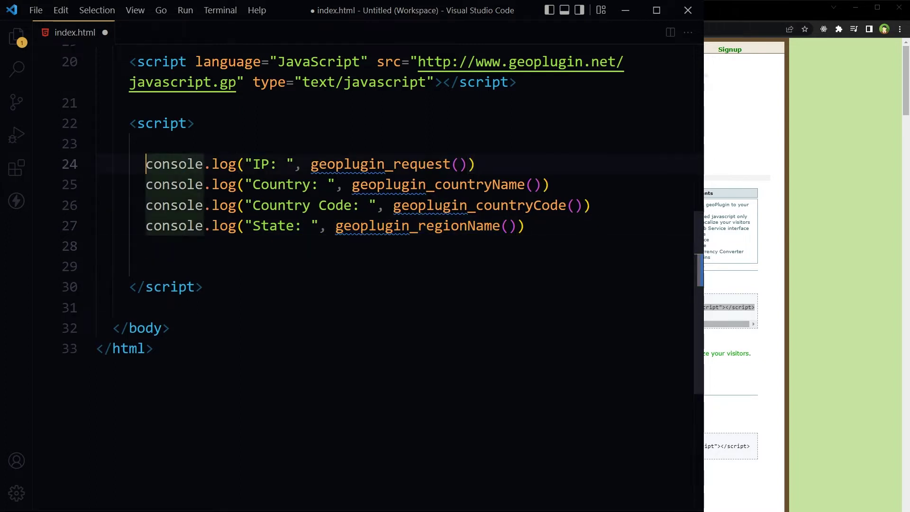
pyautogui.write('//')
pyautogui.hotkey('ctrl', 's')
pyautogui.press('Down')
pyautogui.press('Down')
pyautogui.press('Down')
pyautogui.press('End')
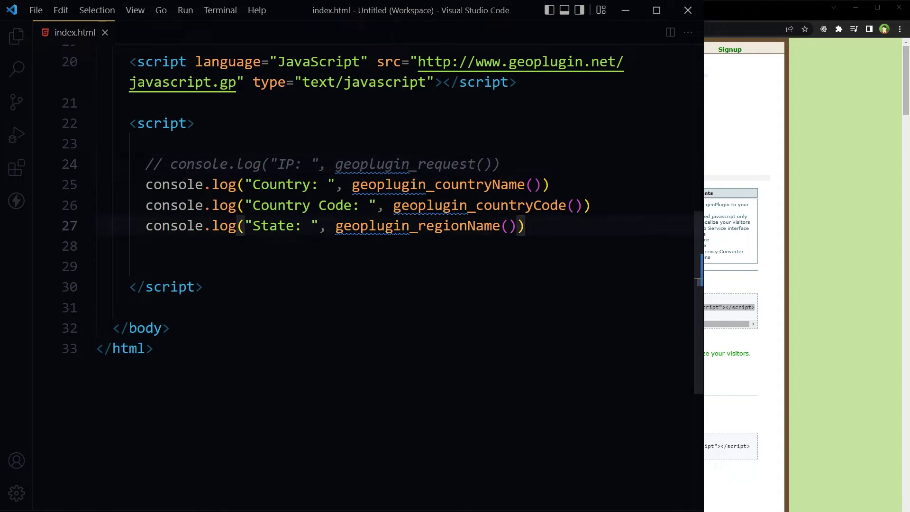
# - Widen Chrome's Console on the Template tab to show Country Pakistan, Country Code PK, State Punjab
pyautogui.click(817, 190)
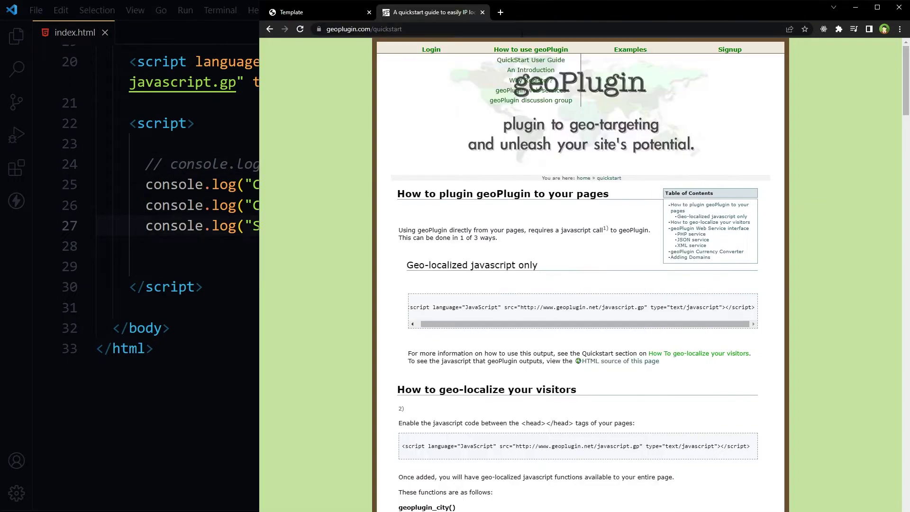
pyautogui.click(313, 13)
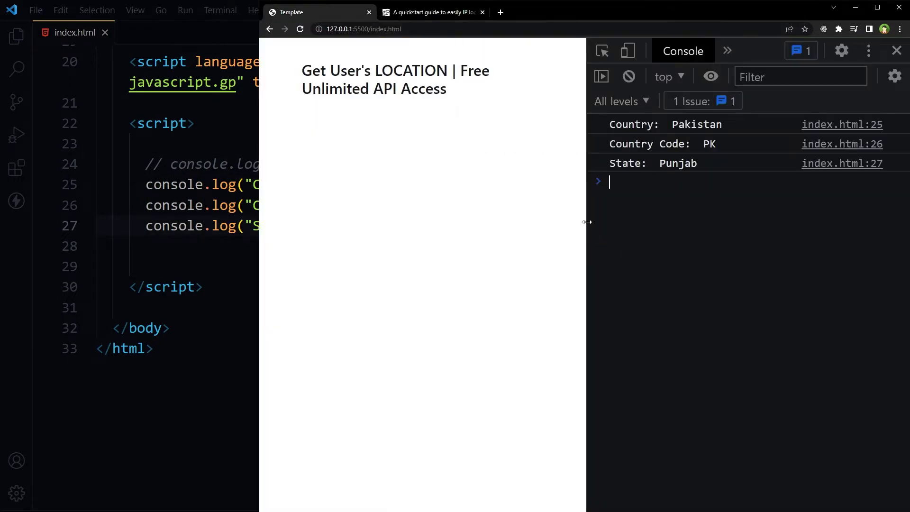
pyautogui.moveTo(588, 222); pyautogui.dragTo(344, 246)
pyautogui.click(388, 103)
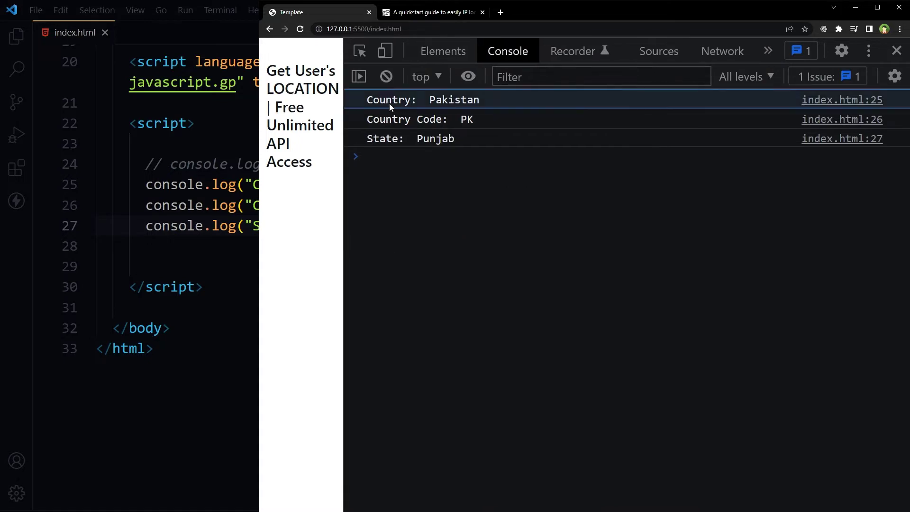
pyautogui.click(404, 124)
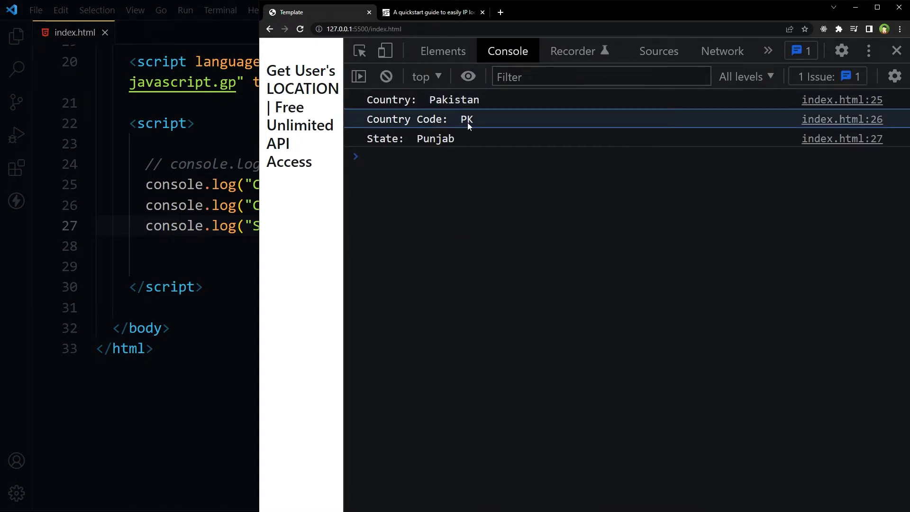
pyautogui.click(441, 192)
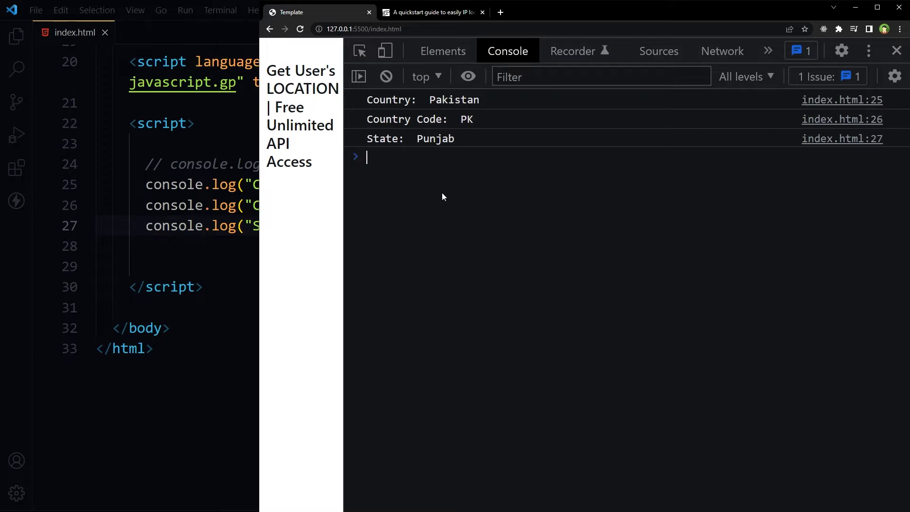
# - Add log lines for State Code, City and Continent Code using geoplugin_regionCode() and geoplugin_continentCode()
pyautogui.hotkey('ctrl', '+')
pyautogui.hotkey('alt', 'Tab')
pyautogui.hotkey('ctrl', 'v')
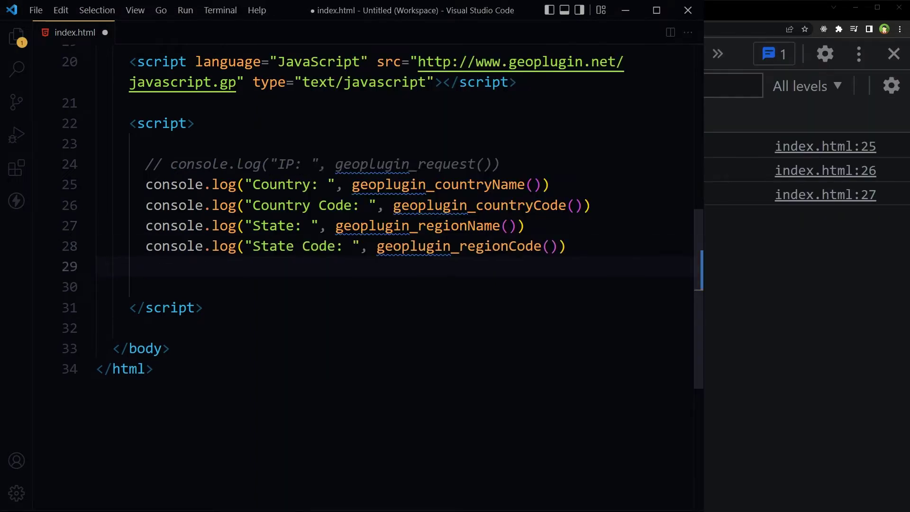
pyautogui.moveTo(377, 246); pyautogui.dragTo(534, 246)
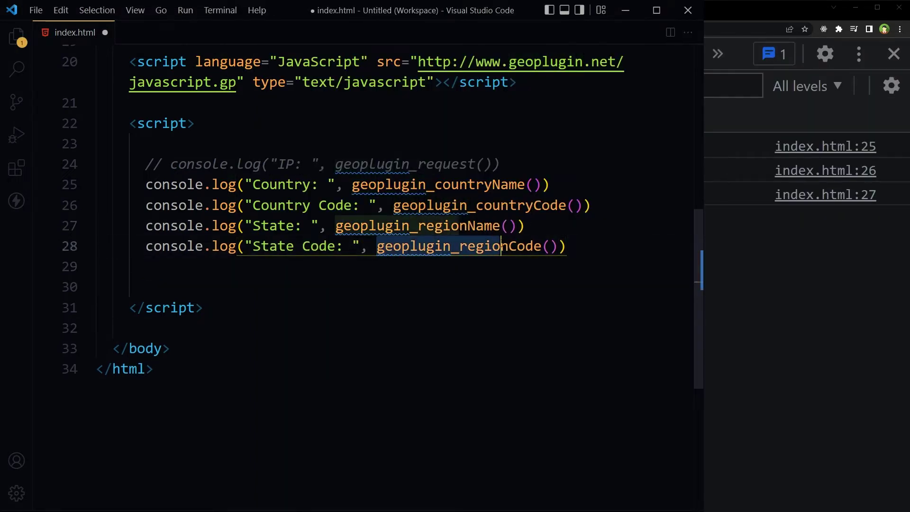
pyautogui.press('End')
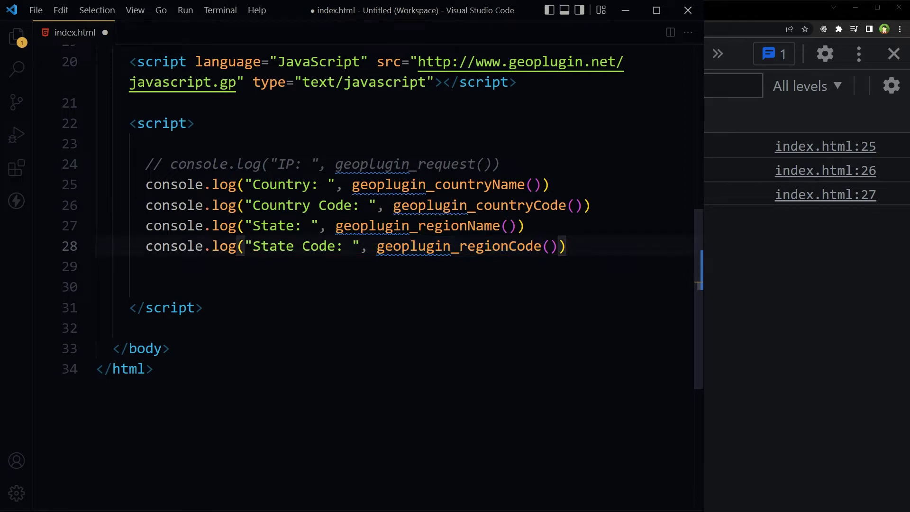
pyautogui.press('Return')
pyautogui.hotkey('ctrl', 'v')
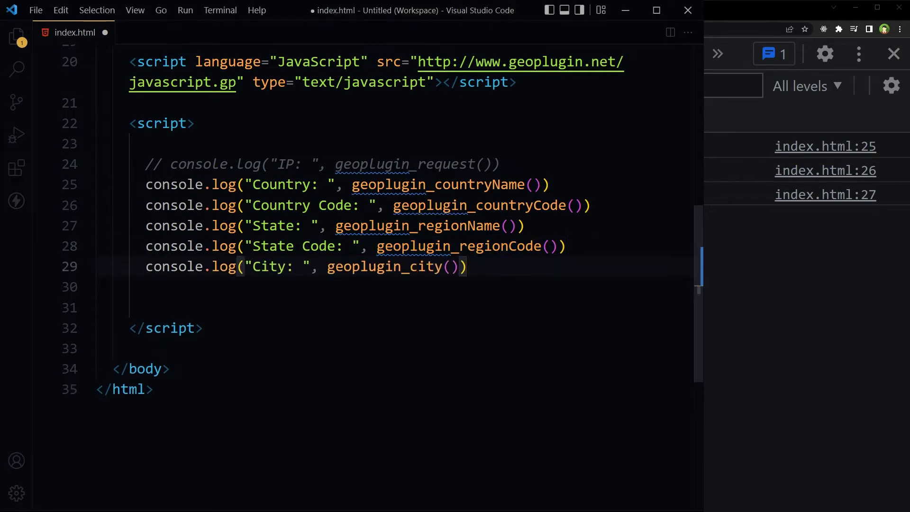
pyautogui.press('Return')
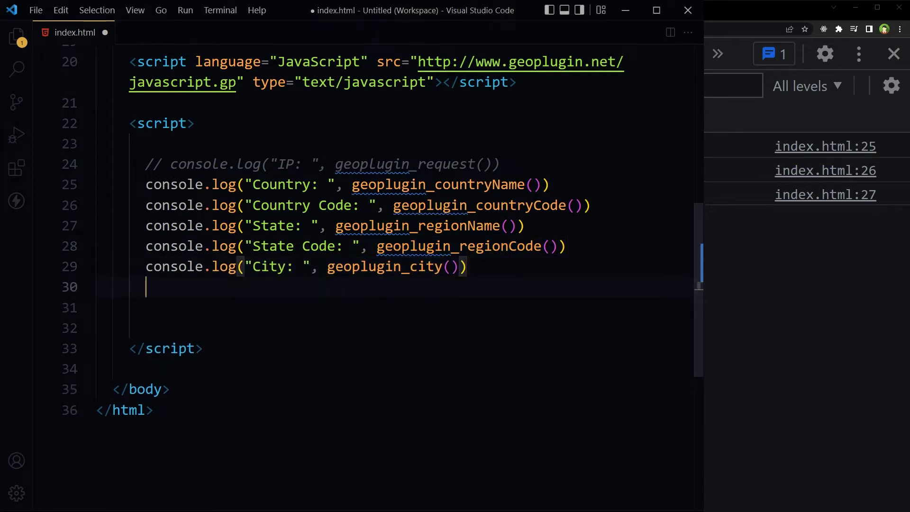
pyautogui.hotkey('ctrl', 'v')
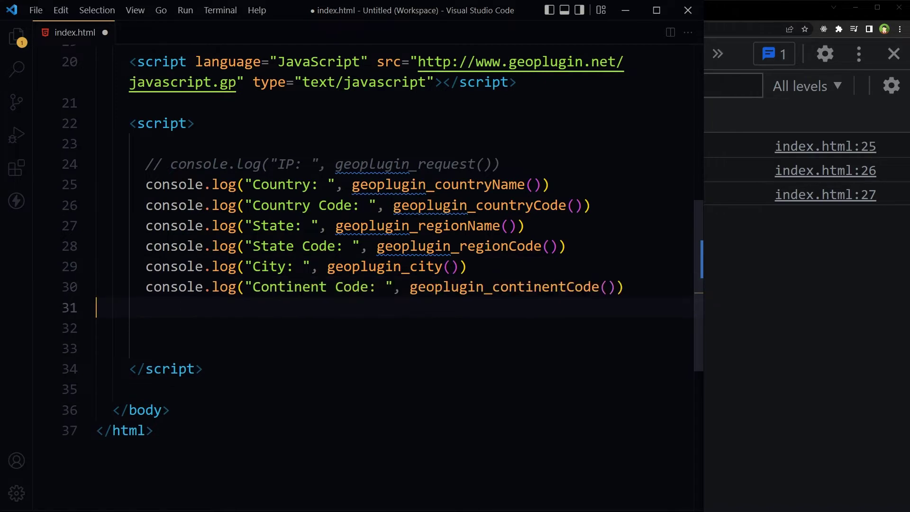
pyautogui.moveTo(409, 286); pyautogui.dragTo(615, 287)
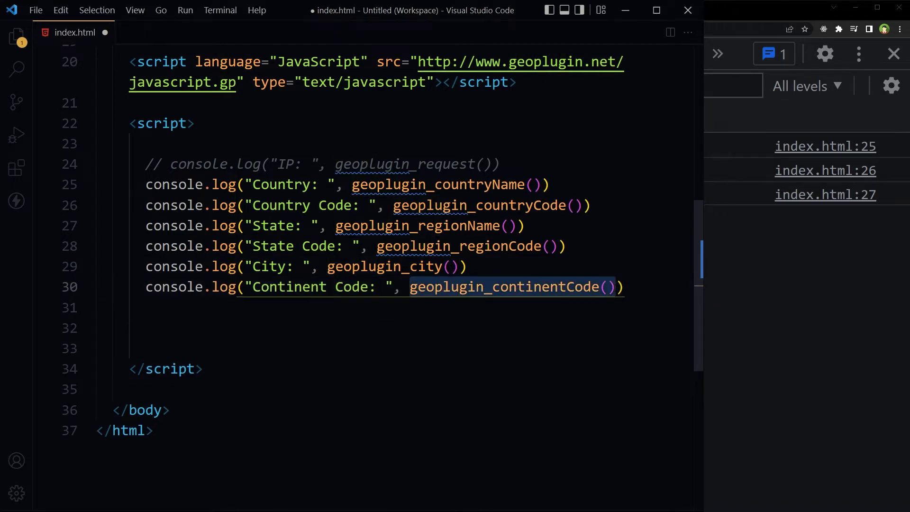
# - Add Longitude and Latitude log lines below the IP line, with Latitude commented out
pyautogui.click(624, 286)
pyautogui.click(502, 165)
pyautogui.press('Return')
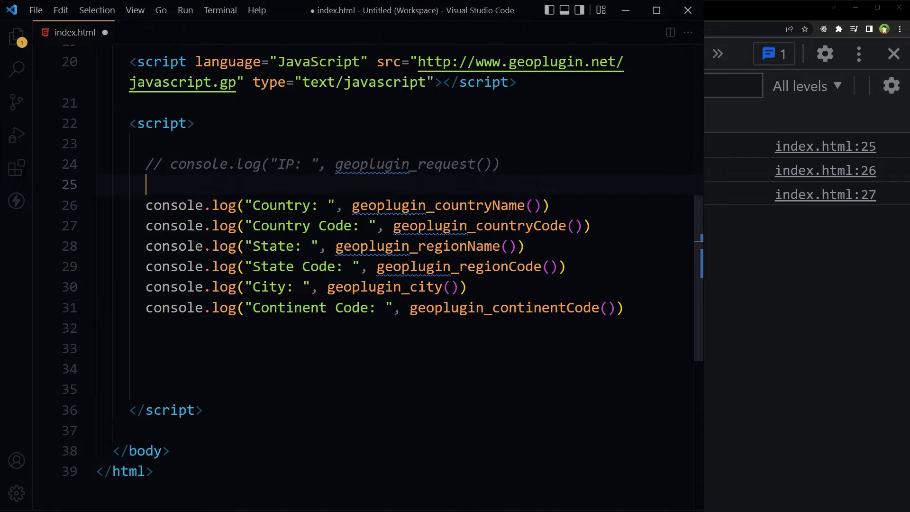
pyautogui.hotkey('ctrl', 'v')
pyautogui.press('Return')
pyautogui.hotkey('ctrl', 'v')
pyautogui.press('Return')
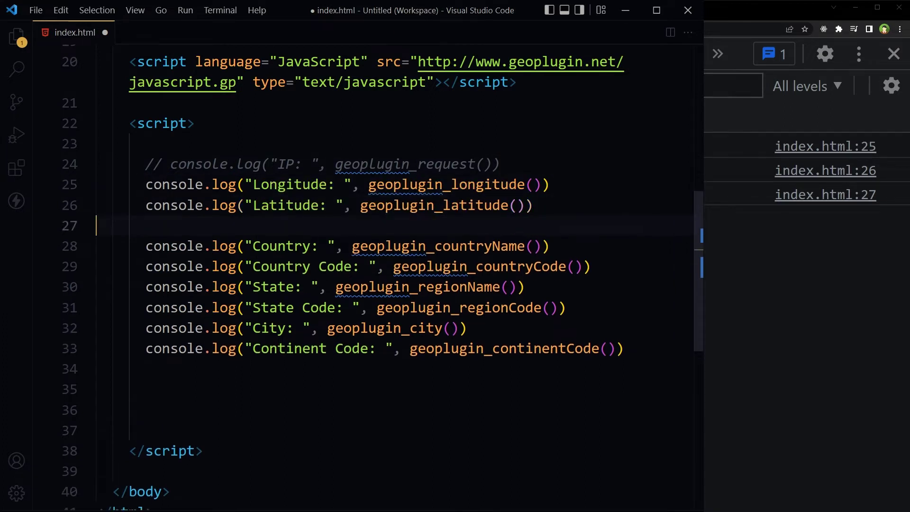
pyautogui.press('Delete')
pyautogui.press('Up')
pyautogui.press('Up')
pyautogui.press('Right')
pyautogui.press('Right')
pyautogui.press('Right')
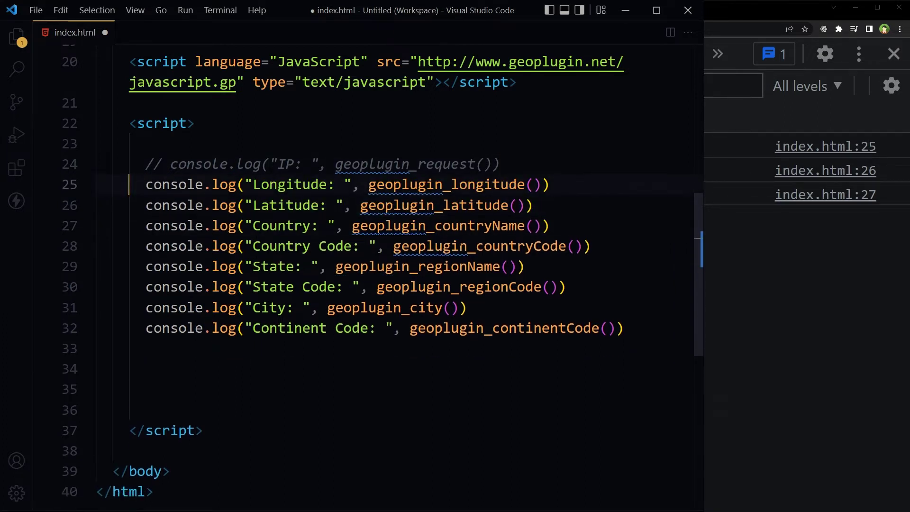
pyautogui.write('//')
pyautogui.press('Down')
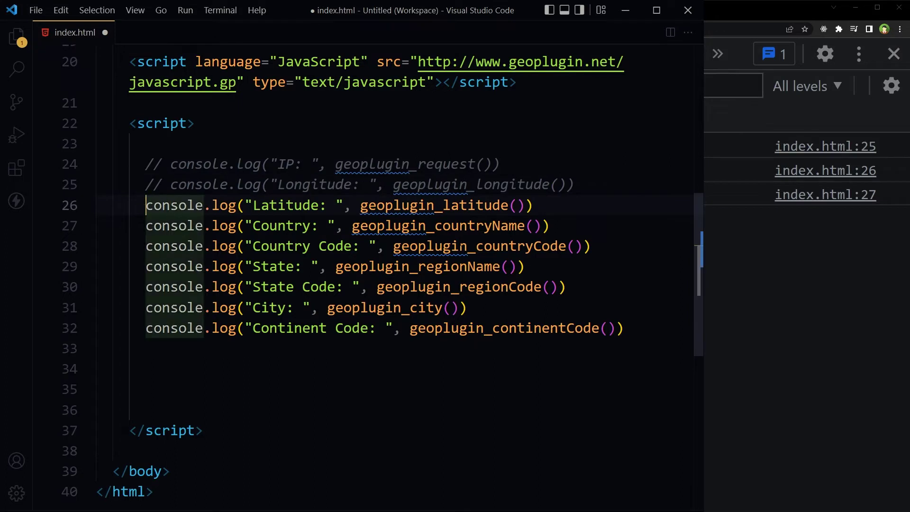
pyautogui.hotkey('ctrl', '/')
# - Add an indented Timezone log line after the Continent Code line
pyautogui.press('End')
pyautogui.press('Down')
pyautogui.press('Down')
pyautogui.press('Down')
pyautogui.press('Tab')
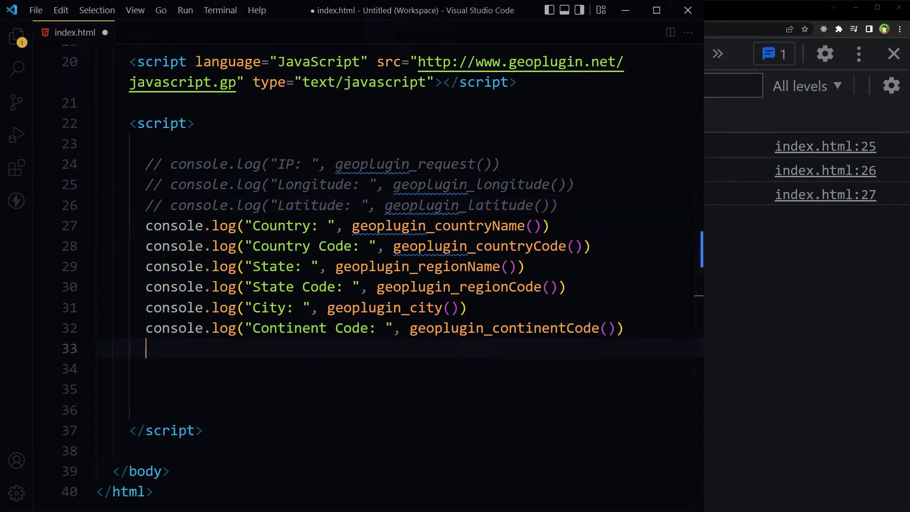
pyautogui.write('console.log("Timezone: ", geoplugin_timezone())')
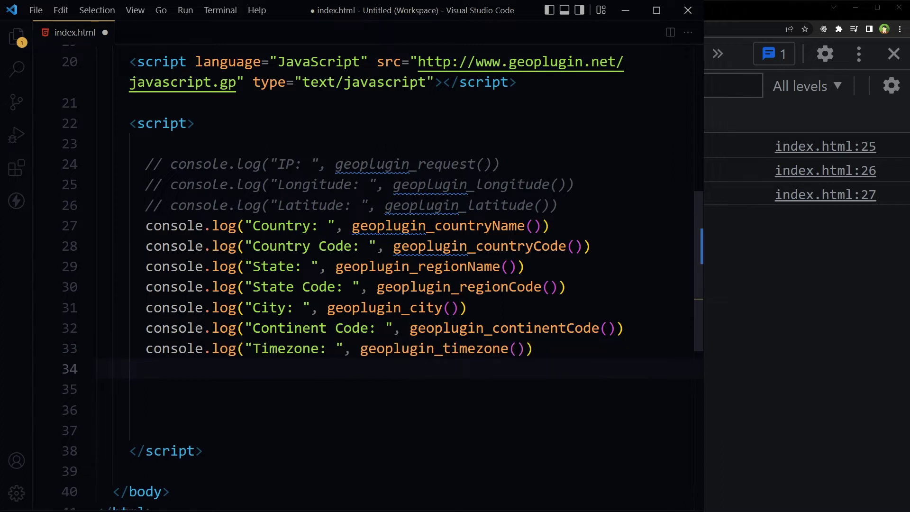
pyautogui.press('Up')
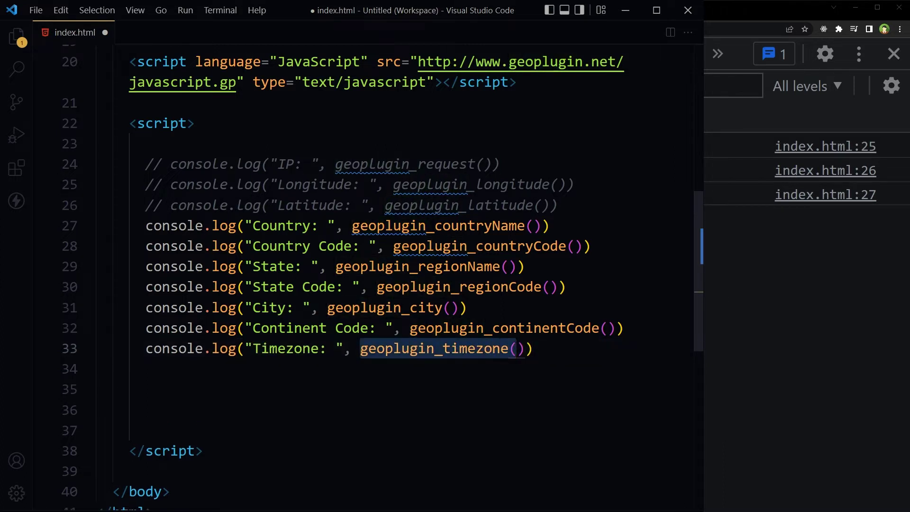
pyautogui.press('End')
# - Add geoplugin_currencyCode() and geoplugin_currencySymbol_UTF8() log lines, then save index.html
pyautogui.press('Return')
pyautogui.write('console.log("Currency Code: ", geoplugin_currencyCode())')
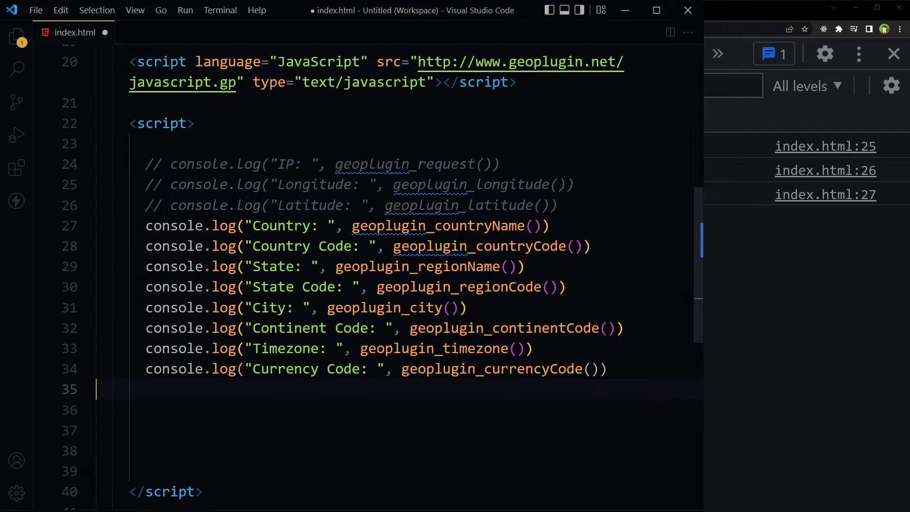
pyautogui.press('Up')
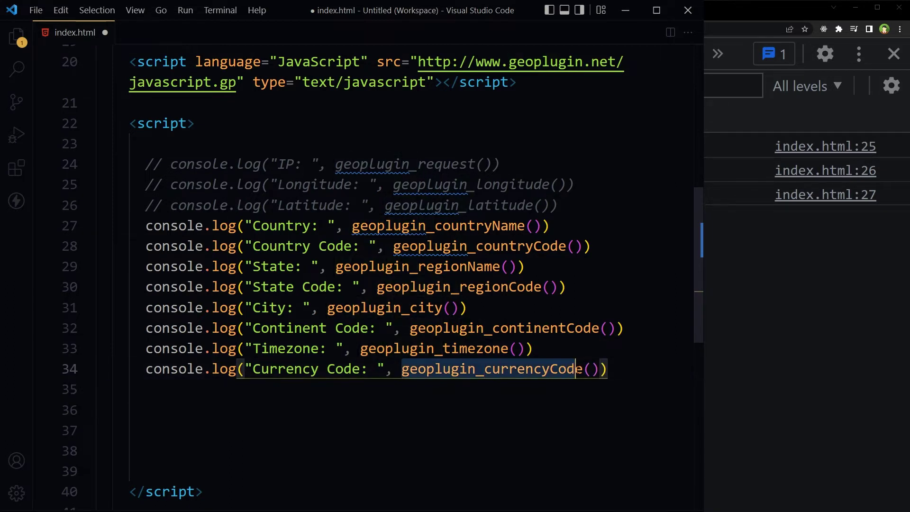
pyautogui.press('End')
pyautogui.press('Return')
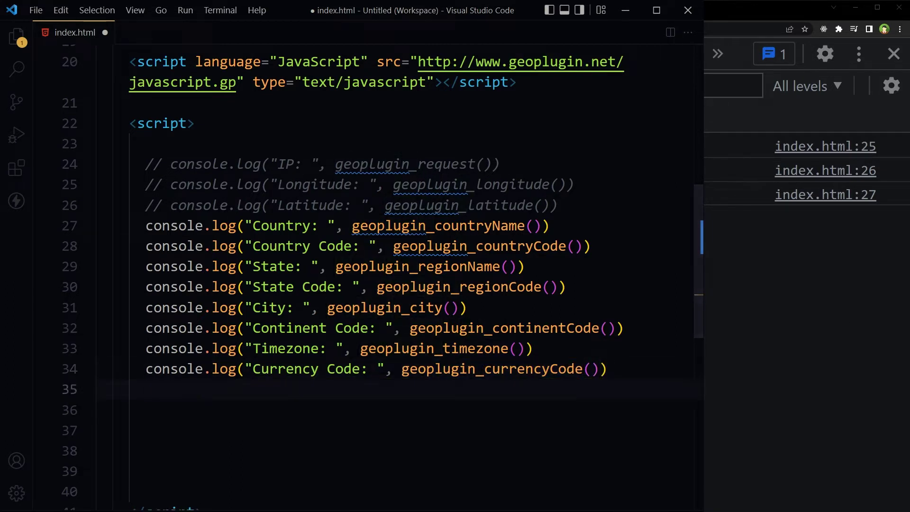
pyautogui.write('console.log("Currency Symbol: ", geoplugin_currencySymbol_UTF8())')
pyautogui.press('Return')
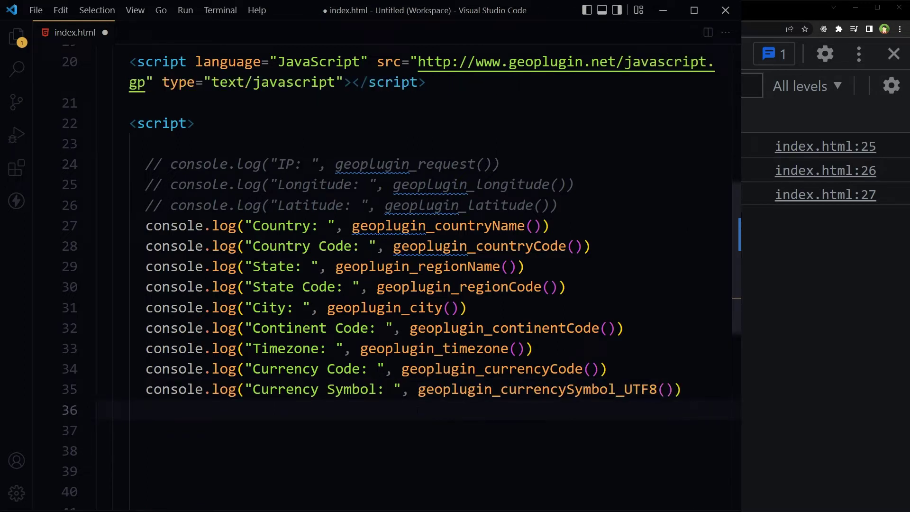
pyautogui.moveTo(418, 389); pyautogui.dragTo(674, 389)
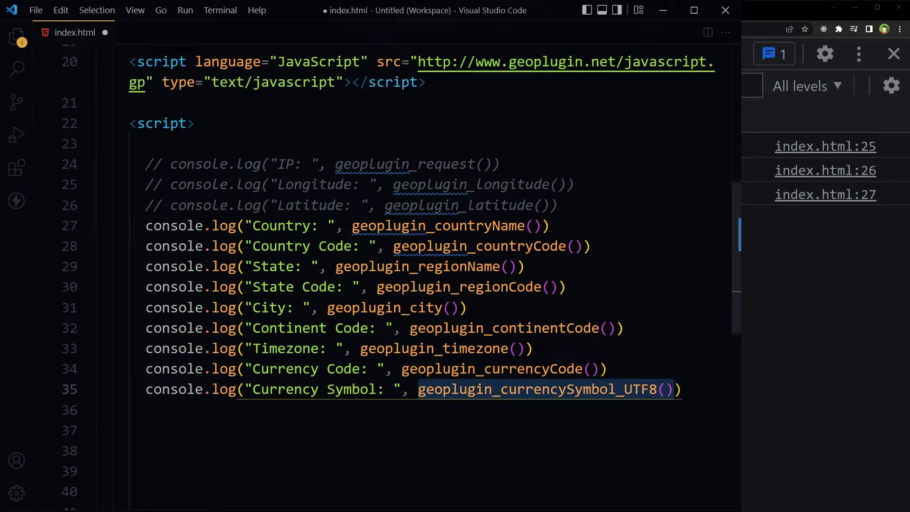
pyautogui.hotkey('ctrl', 's')
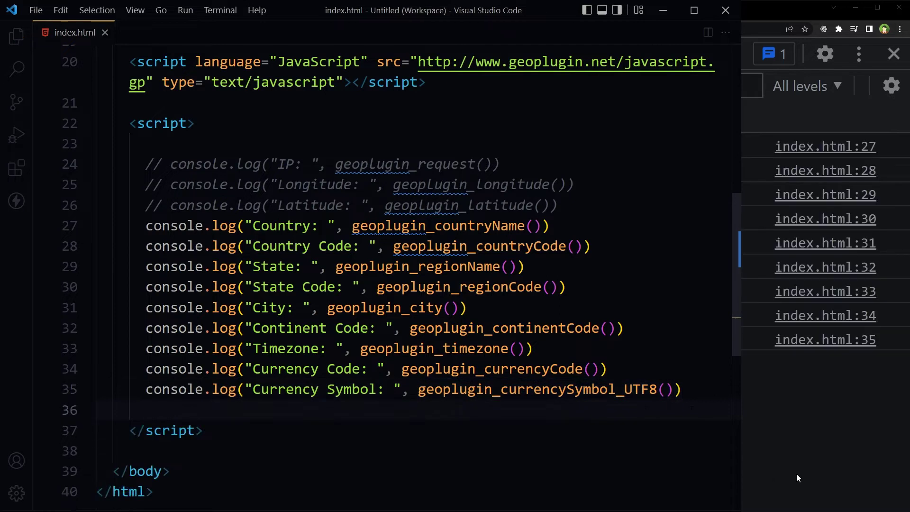
# - Review each console row: Pakistan, Punjab, Lahore, Asia/Karachi timezone, PKR and the currency symbol
pyautogui.click(797, 474)
pyautogui.click(415, 150)
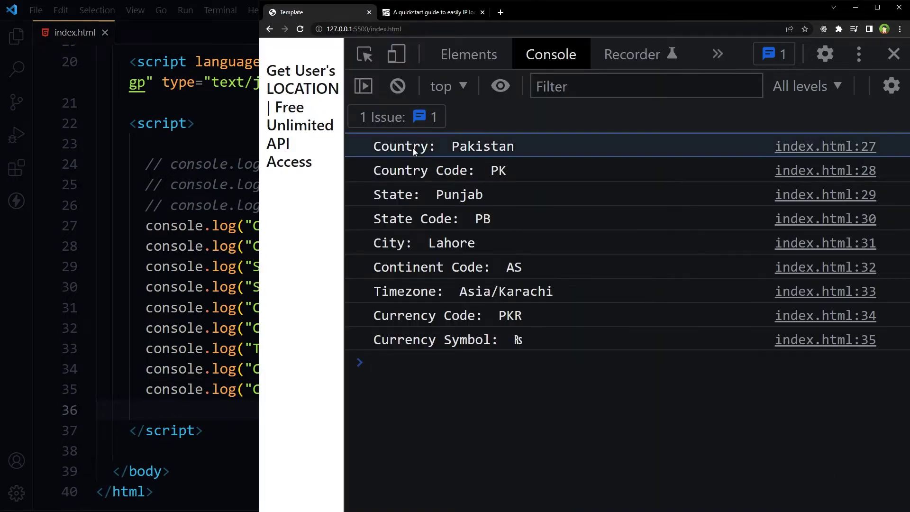
pyautogui.click(430, 174)
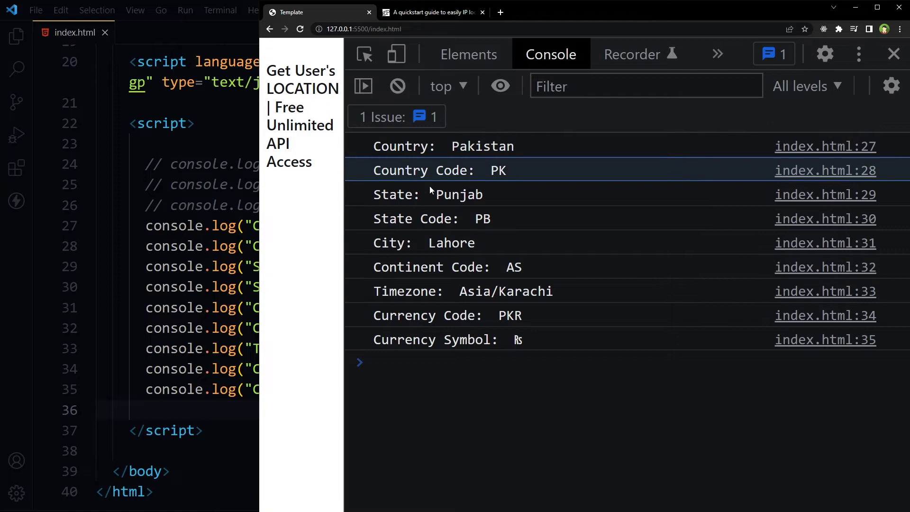
pyautogui.click(441, 194)
pyautogui.click(393, 222)
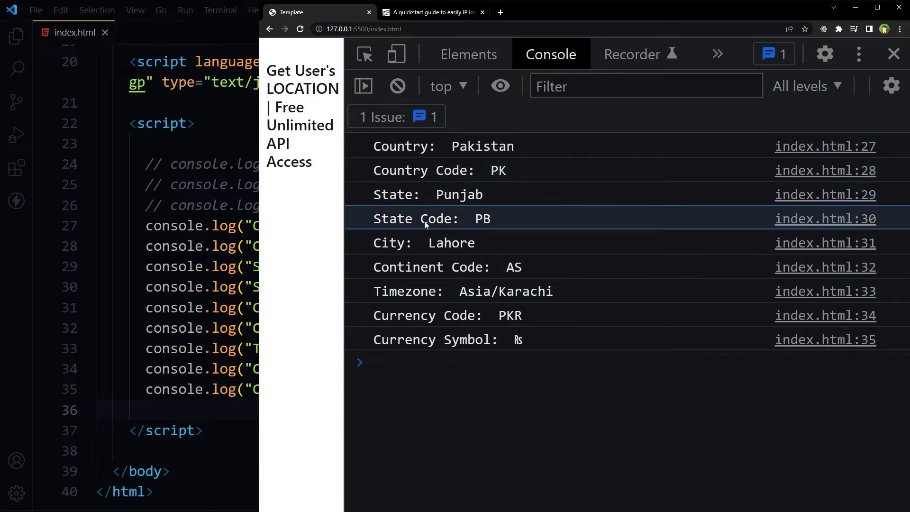
pyautogui.click(401, 247)
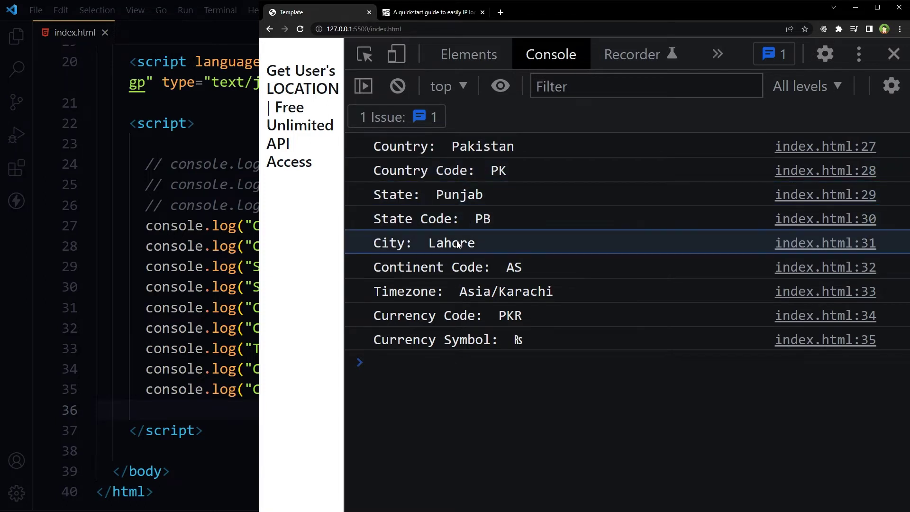
pyautogui.click(388, 269)
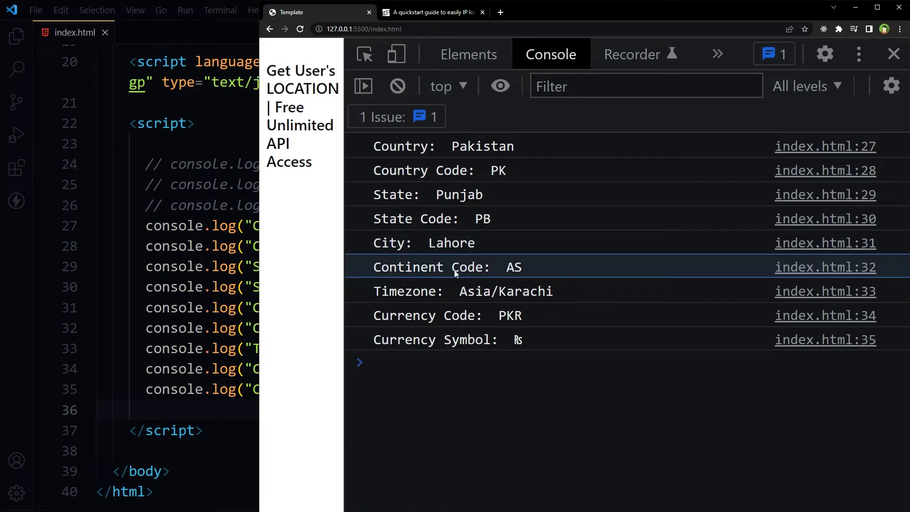
pyautogui.click(411, 291)
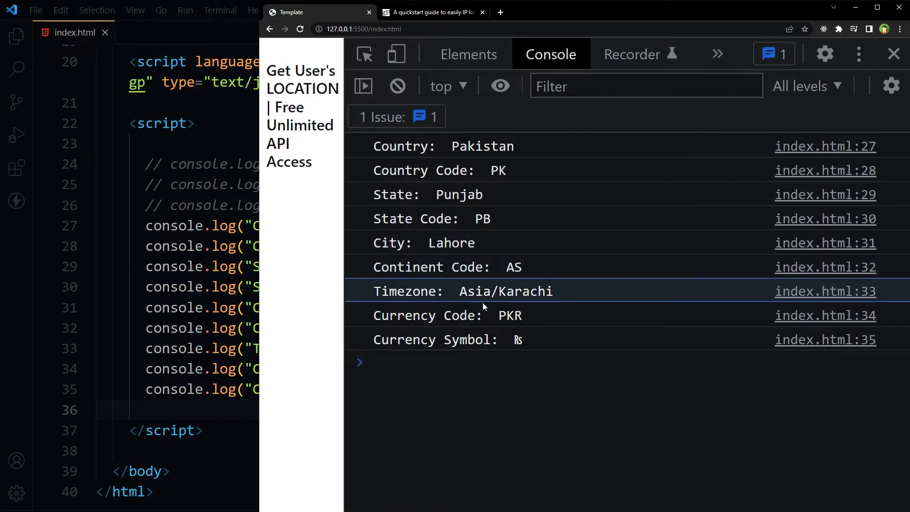
pyautogui.click(389, 319)
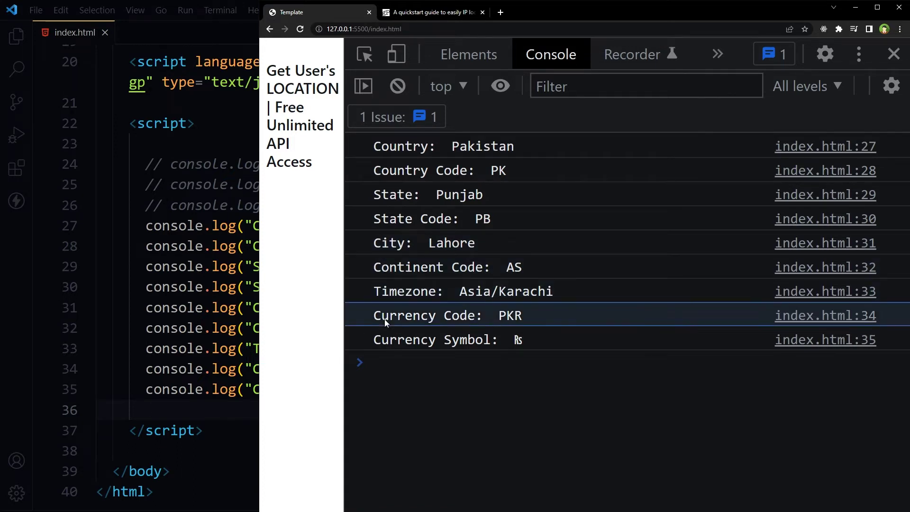
pyautogui.click(396, 343)
pyautogui.click(529, 404)
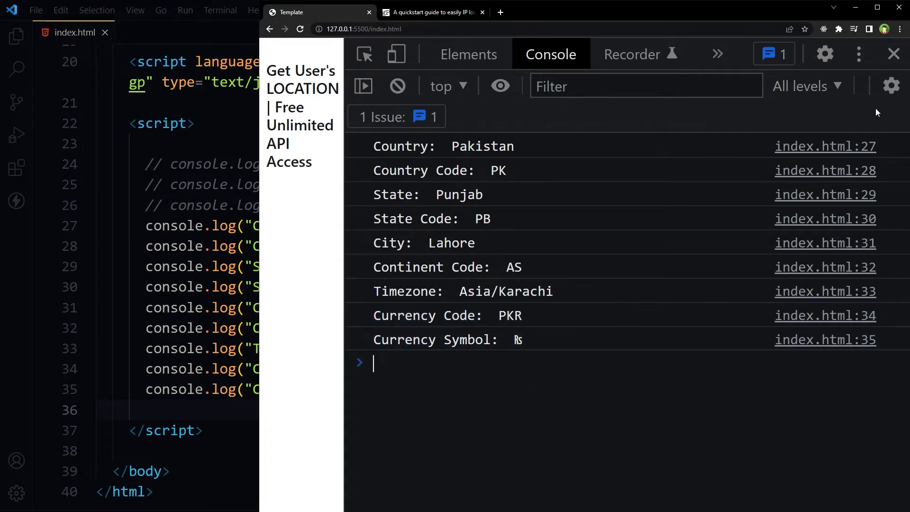
# - Switch ZenMate's location to Romania from the Extensions menu, then close its popup
pyautogui.click(842, 29)
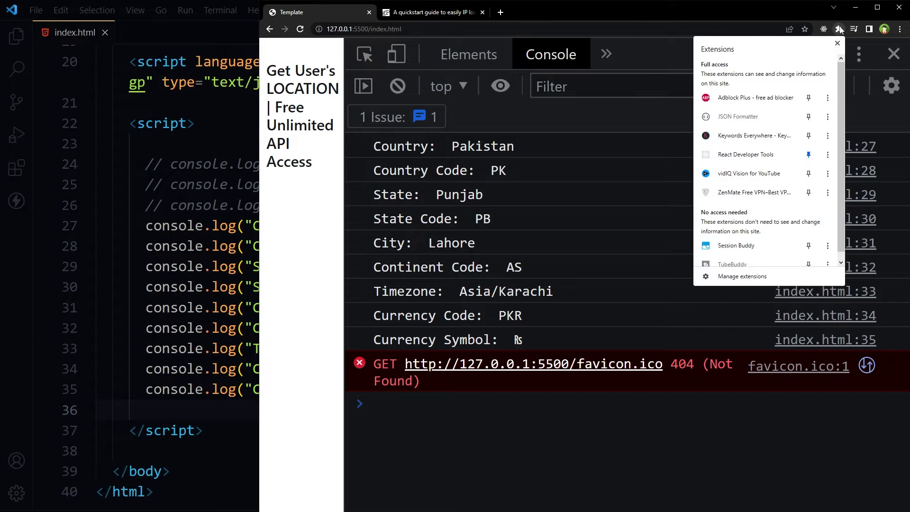
pyautogui.click(785, 192)
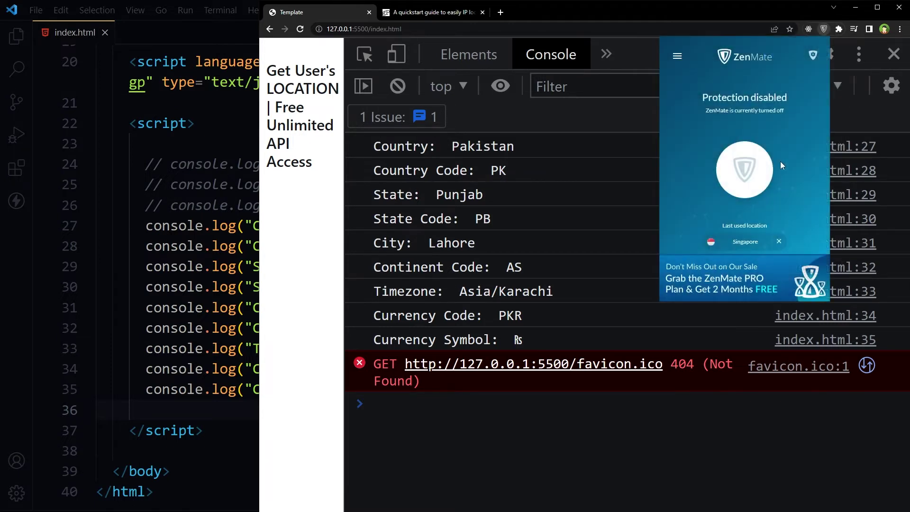
pyautogui.click(745, 242)
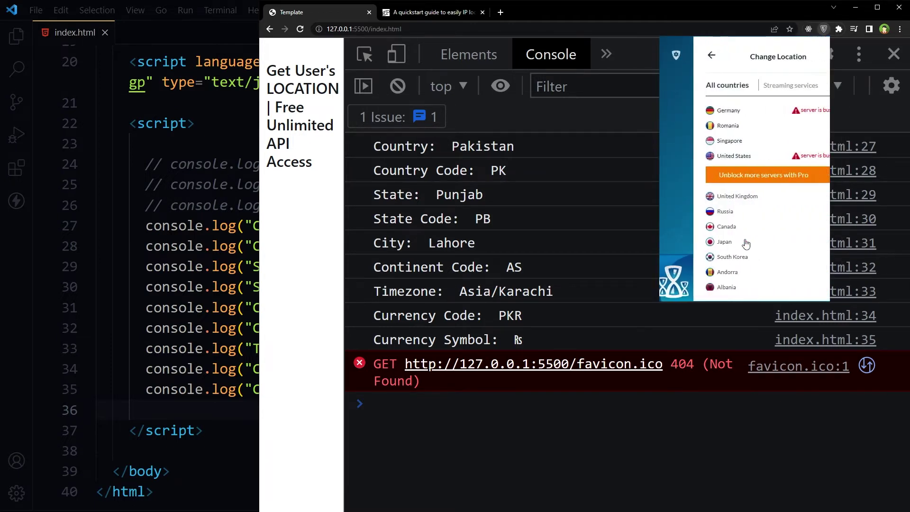
pyautogui.click(696, 127)
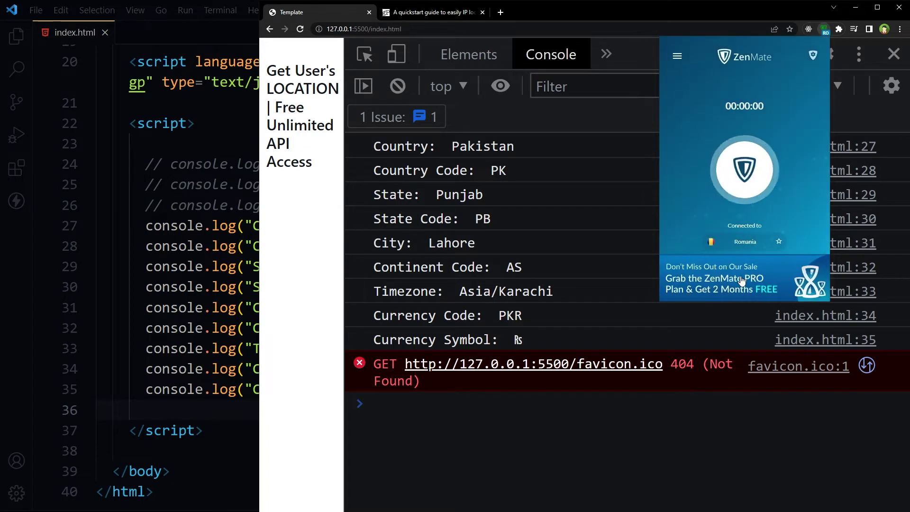
pyautogui.click(665, 432)
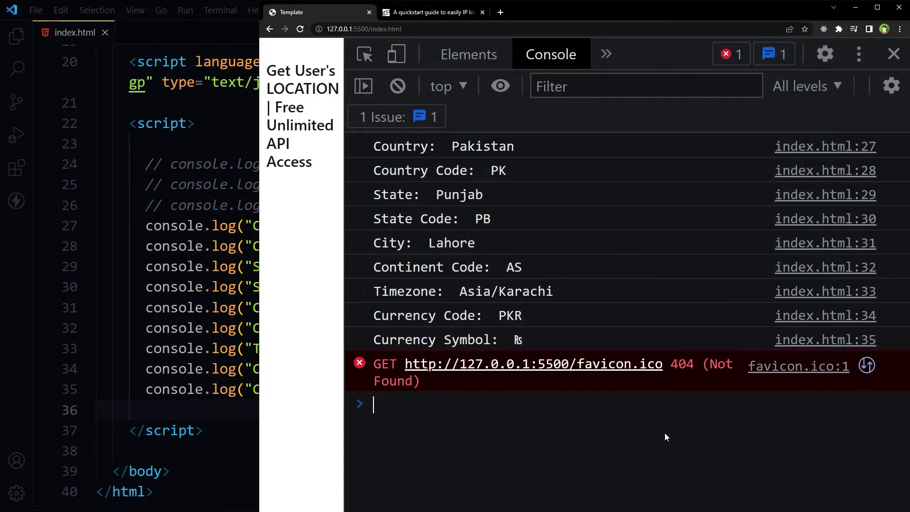
# - Reload the page and review the Romania rows: RO, Bucuresti, Bucharest, Europe/Bucharest, RON, lei
pyautogui.press('F5')
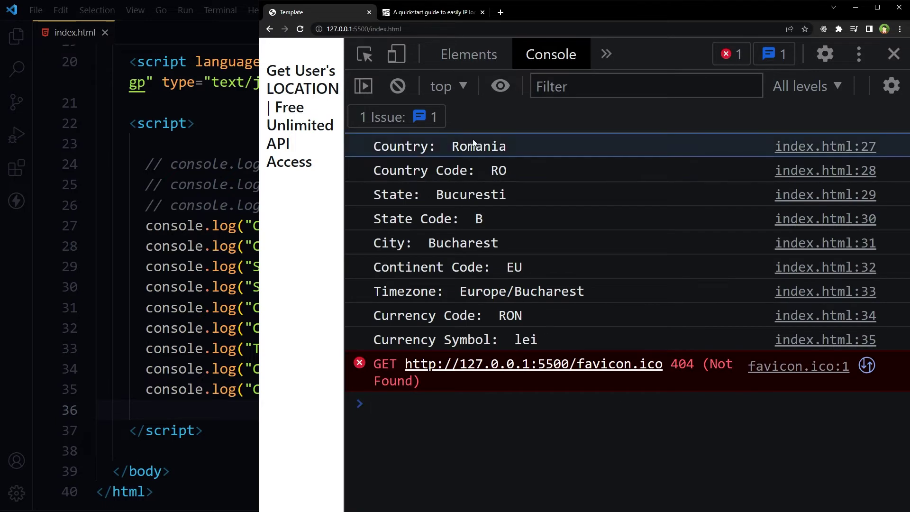
pyautogui.click(442, 169)
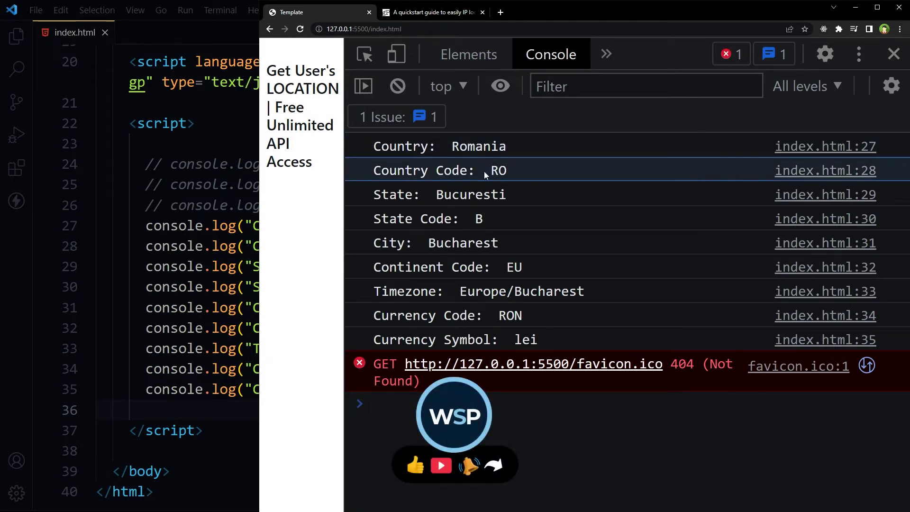
pyautogui.click(400, 196)
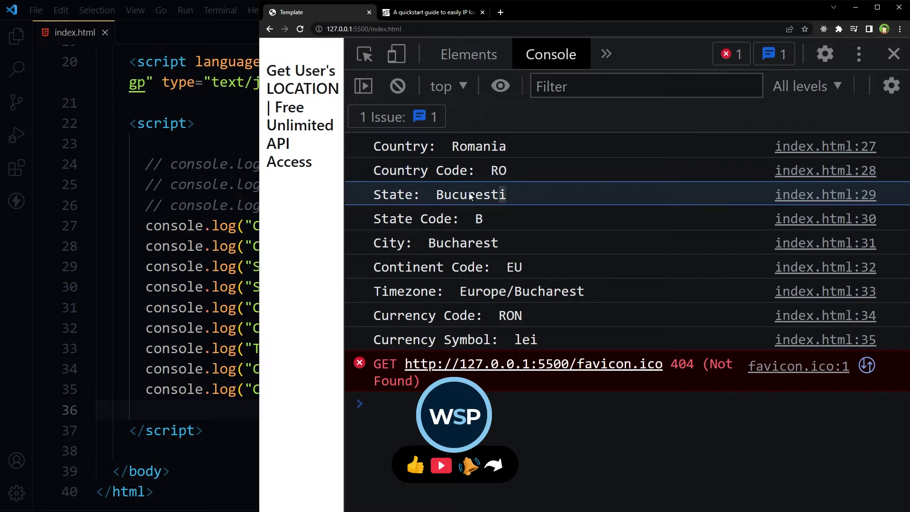
pyautogui.moveTo(469, 197); pyautogui.dragTo(437, 202)
pyautogui.moveTo(388, 219); pyautogui.dragTo(487, 218)
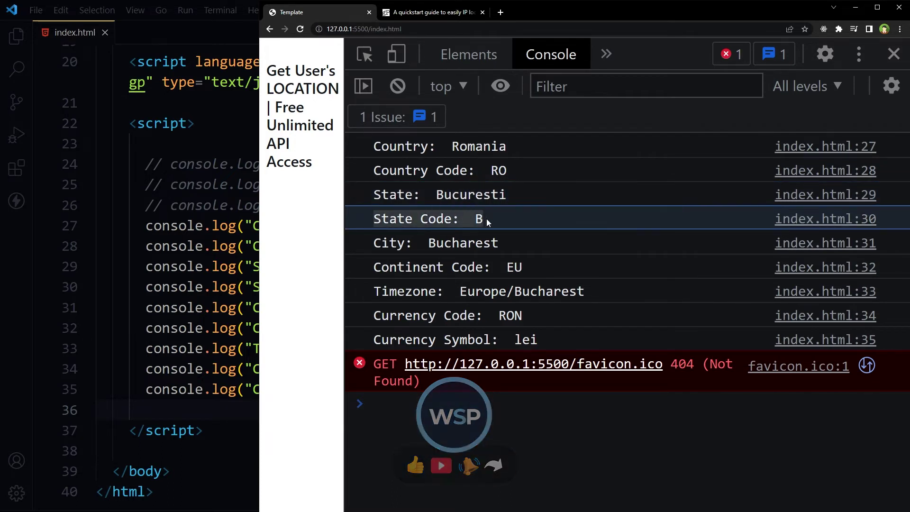
pyautogui.moveTo(373, 245); pyautogui.dragTo(486, 251)
pyautogui.moveTo(374, 268); pyautogui.dragTo(492, 268)
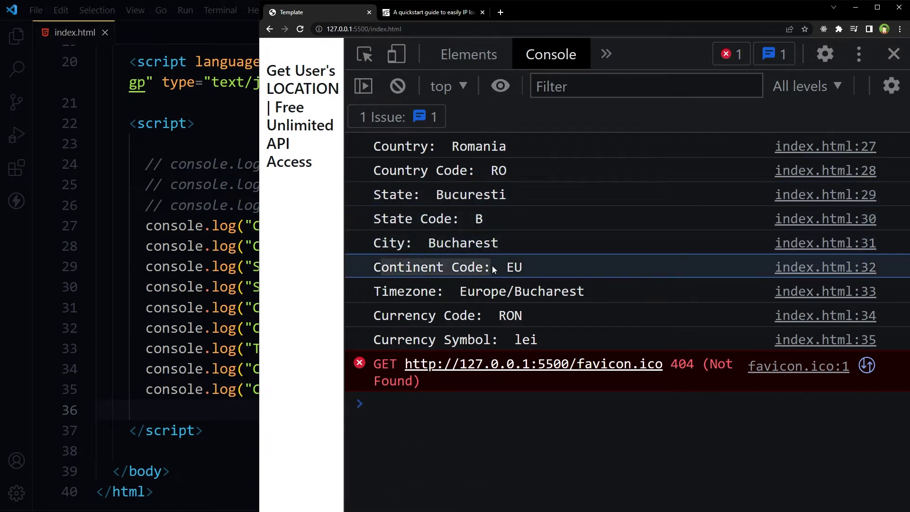
pyautogui.moveTo(375, 294); pyautogui.dragTo(606, 291)
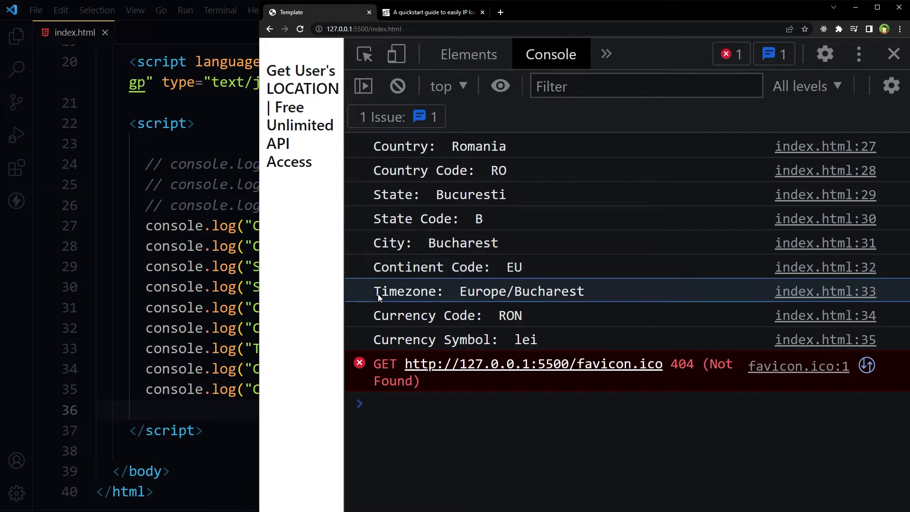
pyautogui.moveTo(373, 316); pyautogui.dragTo(537, 315)
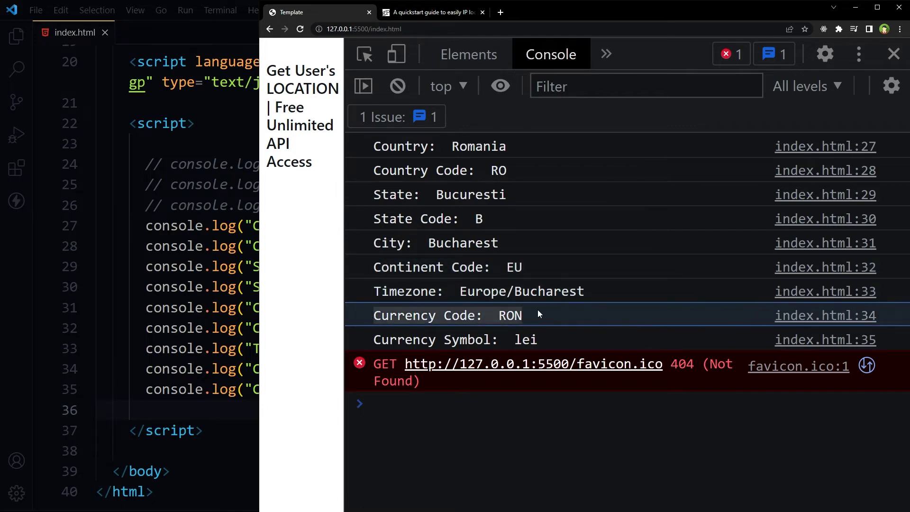
pyautogui.moveTo(375, 339); pyautogui.dragTo(586, 334)
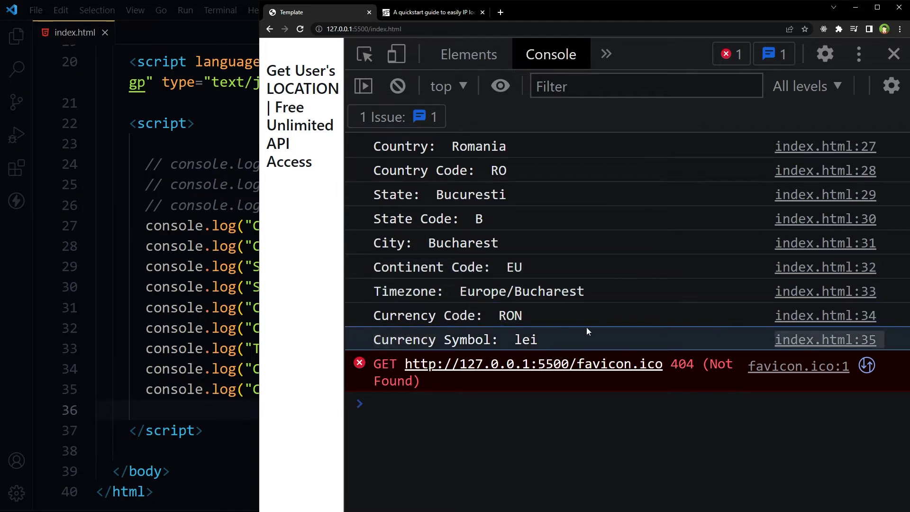
pyautogui.click(839, 29)
# - Switch the ZenMate VPN location to Singapore and reload the page
pyautogui.click(749, 190)
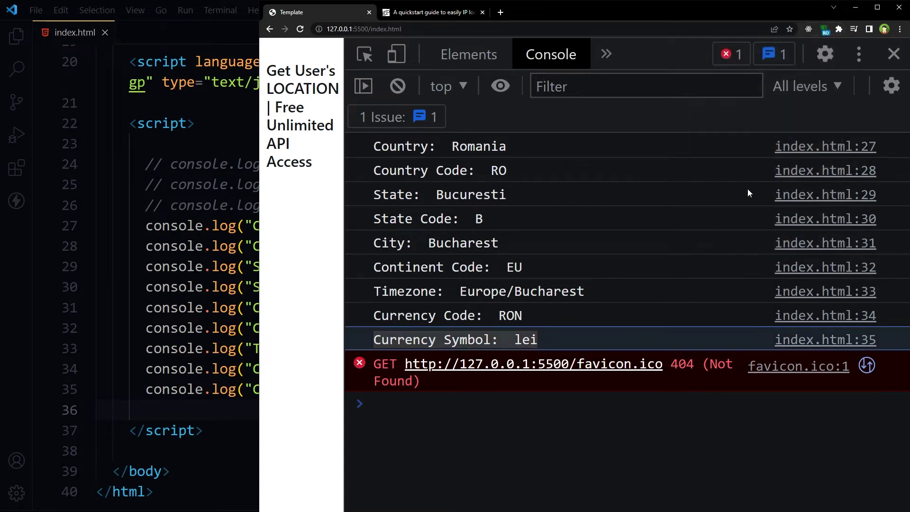
pyautogui.click(742, 243)
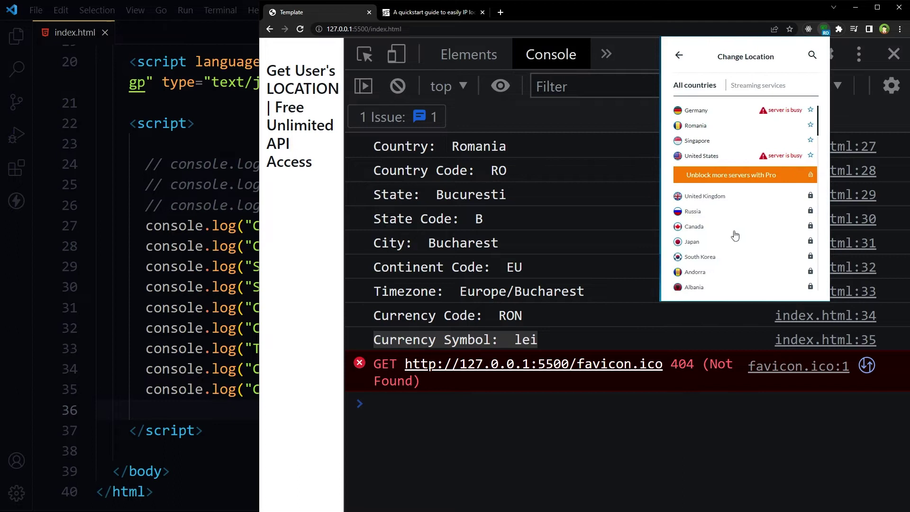
pyautogui.click(701, 141)
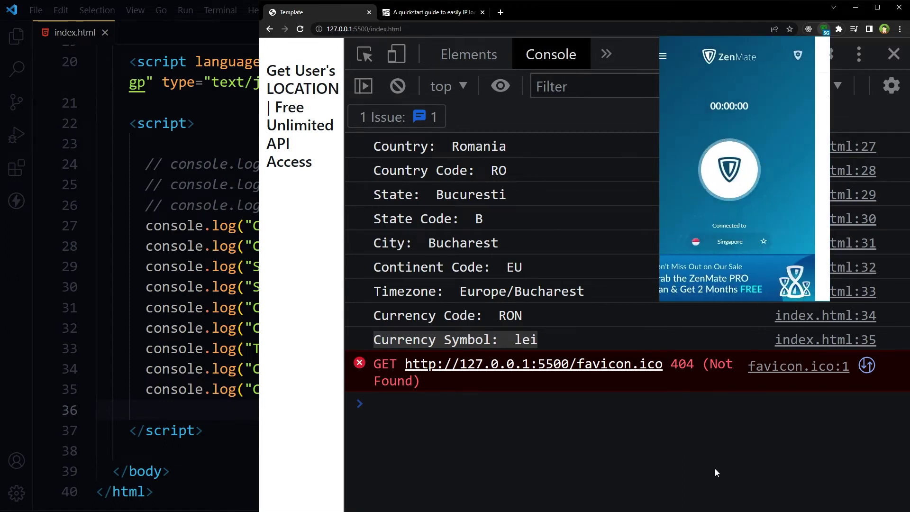
pyautogui.click(700, 438)
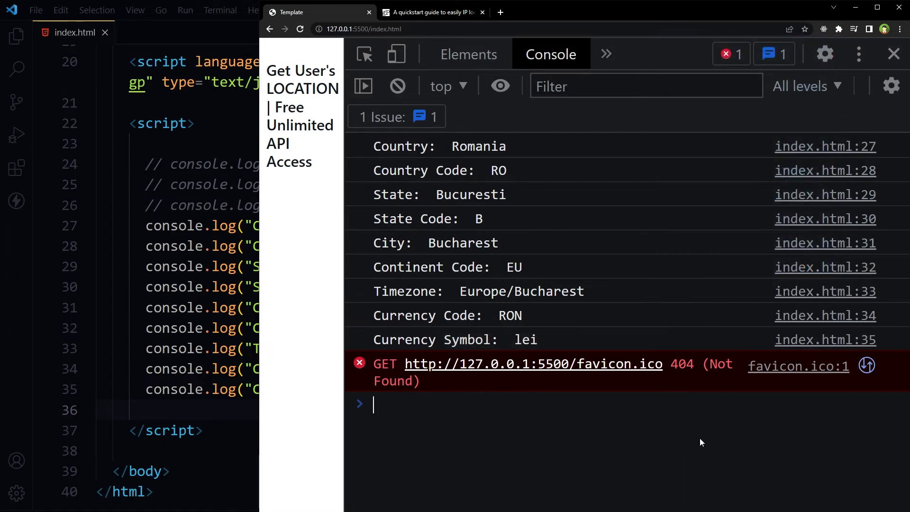
pyautogui.press('F5')
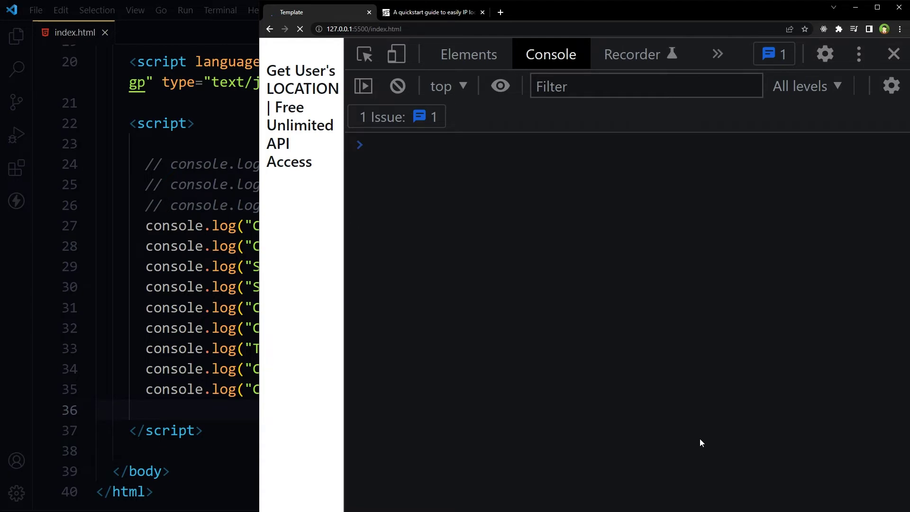
# - Review the Singapore console values: SG, Singapore, AS, Asia/Singapore, SGD and $
pyautogui.doubleClick(486, 146)
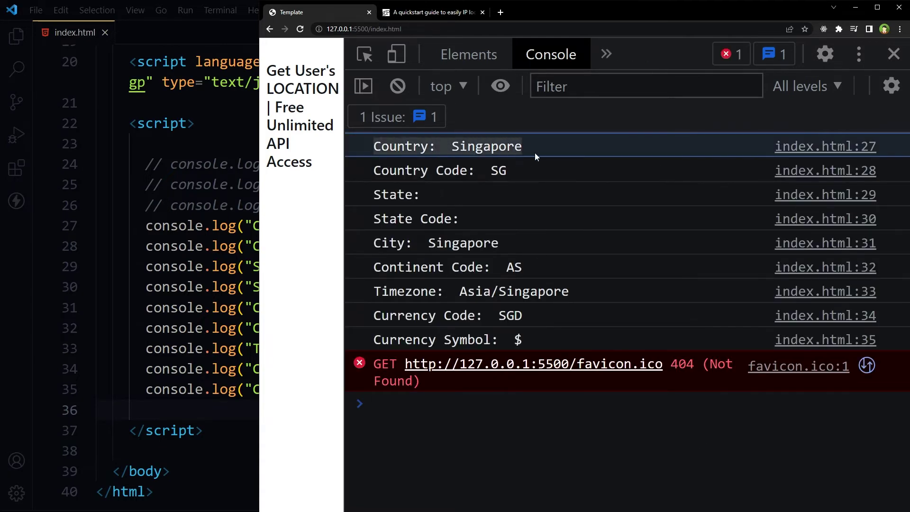
pyautogui.doubleClick(498, 171)
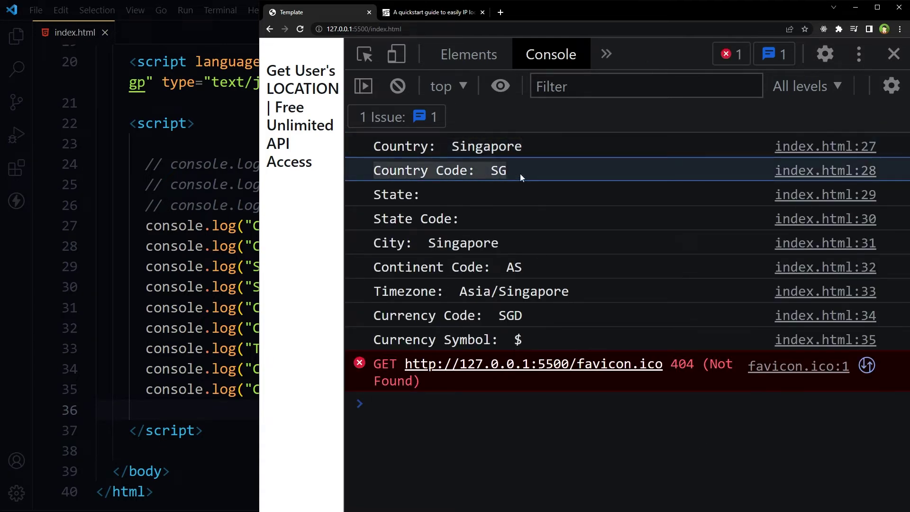
pyautogui.click(400, 197)
pyautogui.click(430, 219)
pyautogui.click(375, 243)
pyautogui.moveTo(375, 243); pyautogui.dragTo(541, 242)
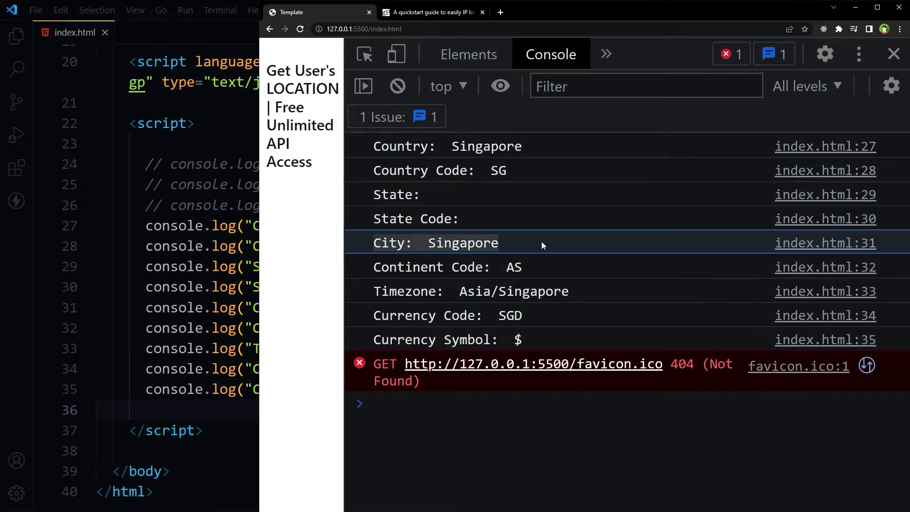
pyautogui.moveTo(375, 267); pyautogui.dragTo(545, 266)
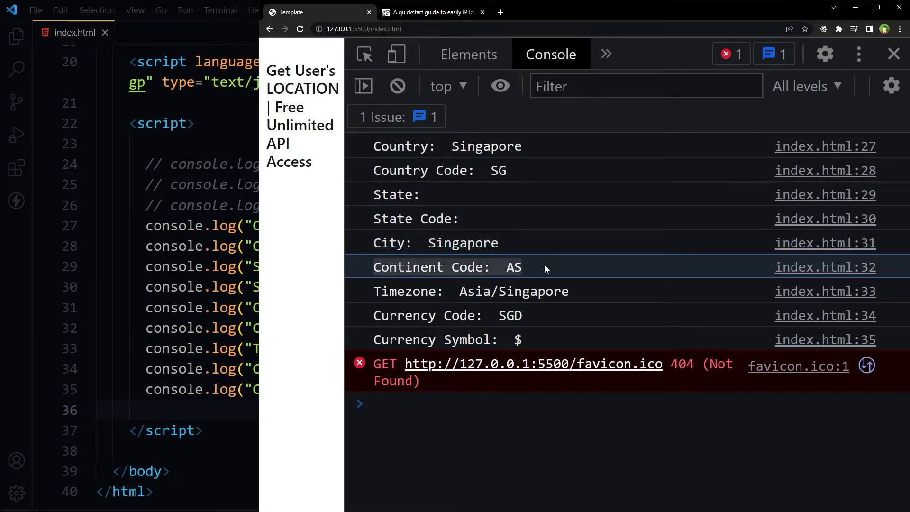
pyautogui.moveTo(375, 292); pyautogui.dragTo(583, 290)
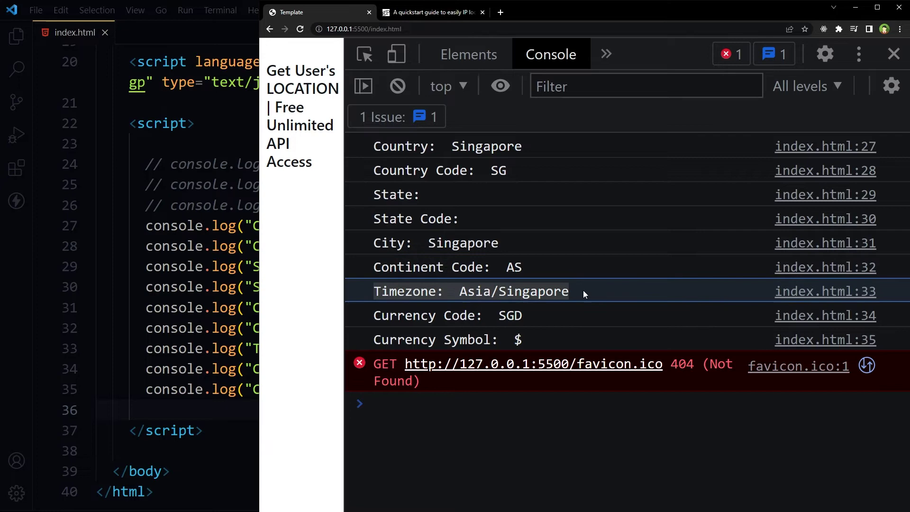
pyautogui.moveTo(375, 316); pyautogui.dragTo(509, 316)
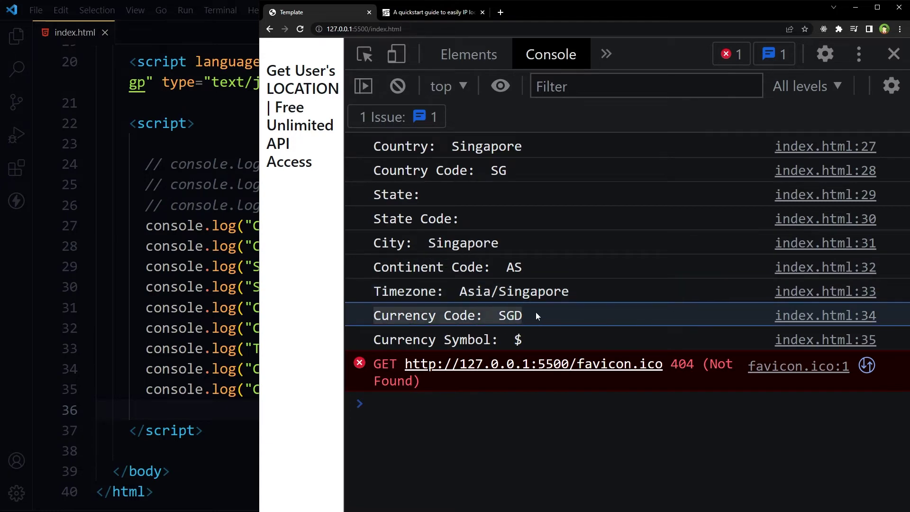
pyautogui.moveTo(375, 340); pyautogui.dragTo(526, 339)
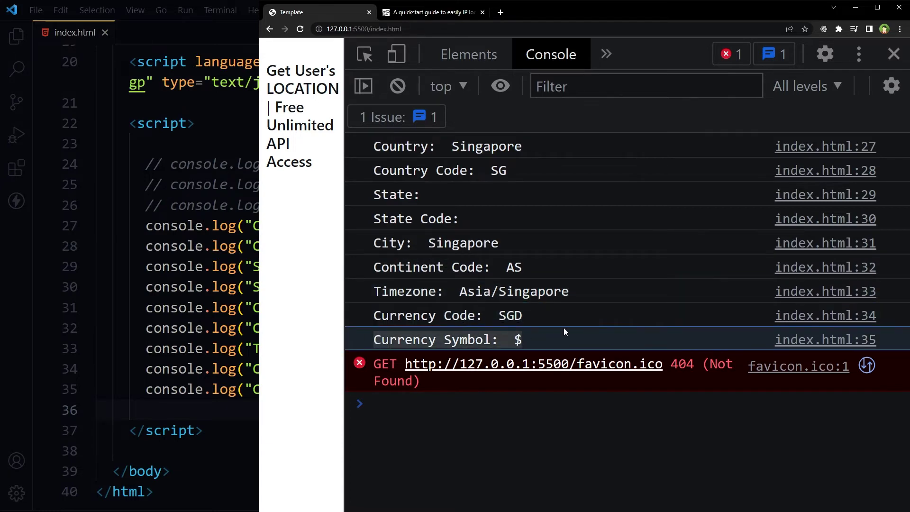
pyautogui.click(568, 431)
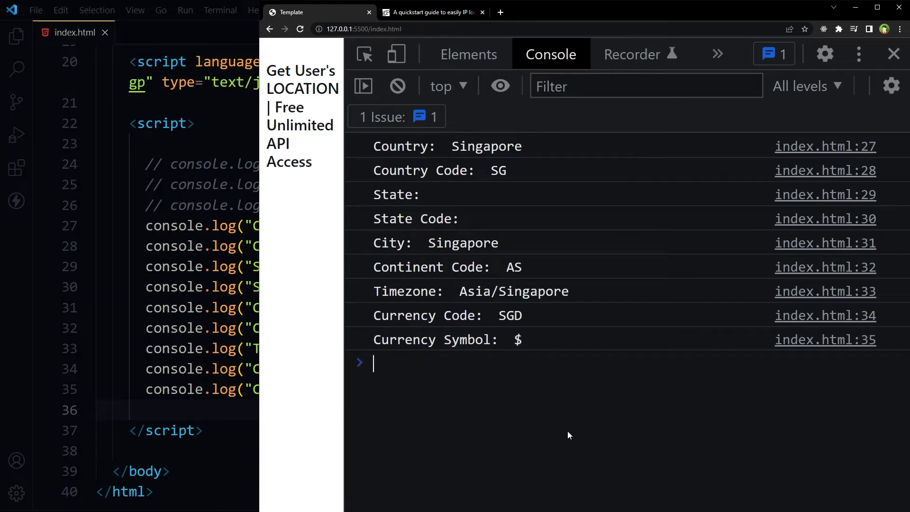
pyautogui.click(839, 29)
# - Connect ZenMate to the United States and reload the page
pyautogui.click(759, 189)
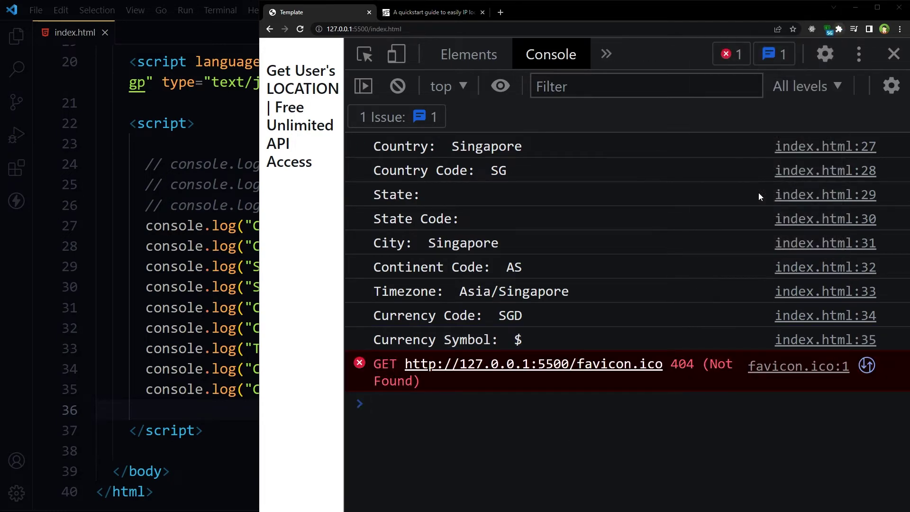
pyautogui.click(730, 243)
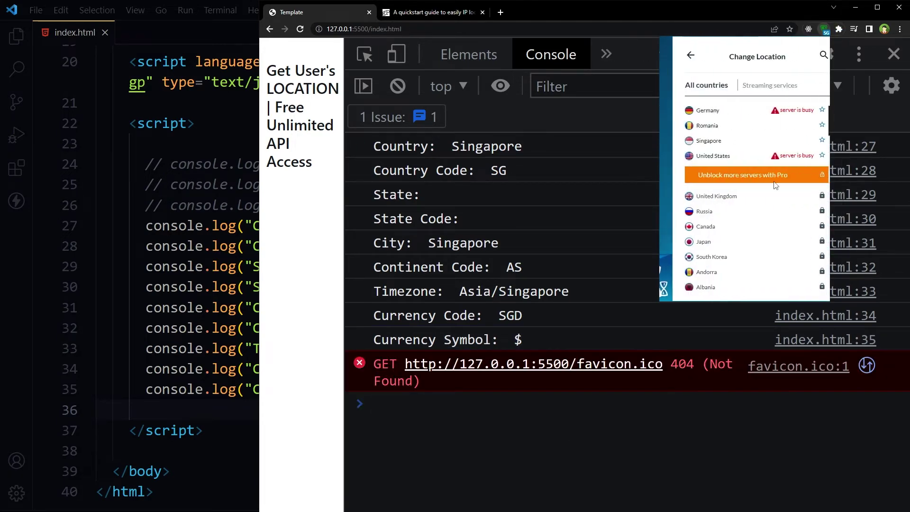
pyautogui.click(701, 156)
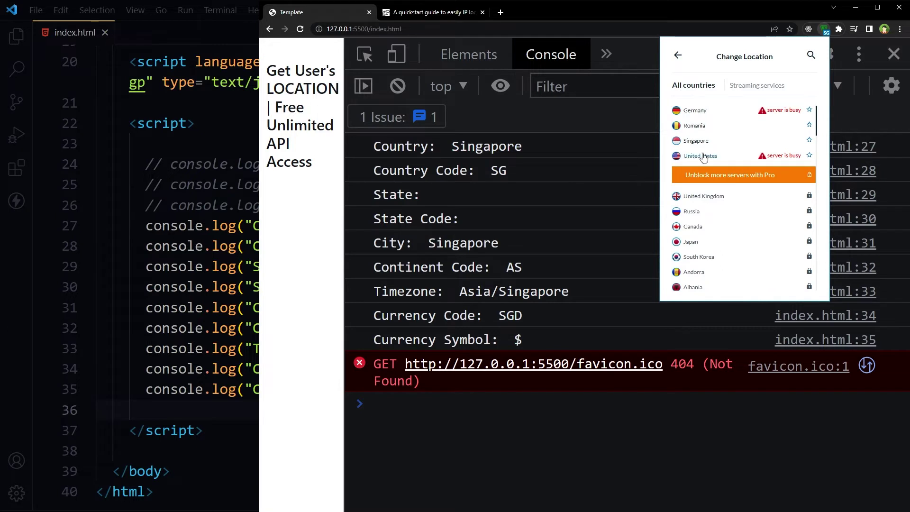
pyautogui.click(691, 437)
pyautogui.press('F5')
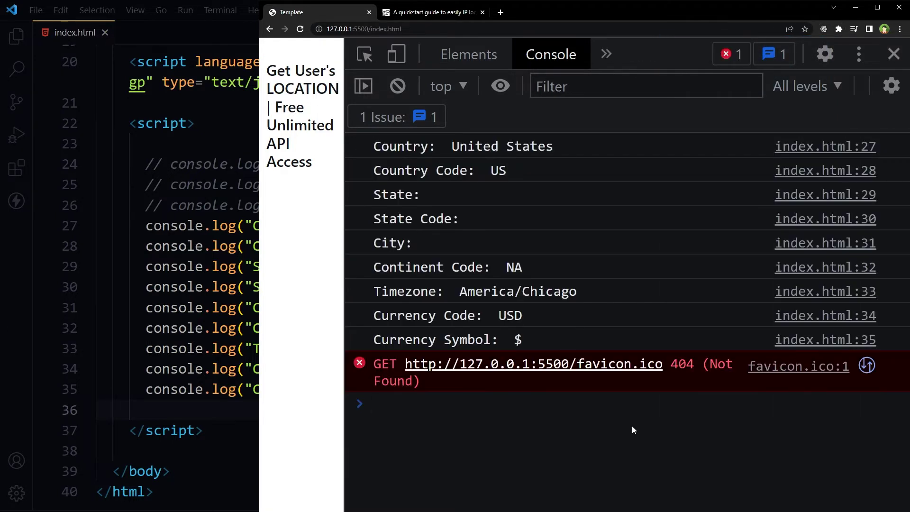
# - Check the US console rows: empty State and City, NA, America/Chicago, USD and $
pyautogui.click(551, 146)
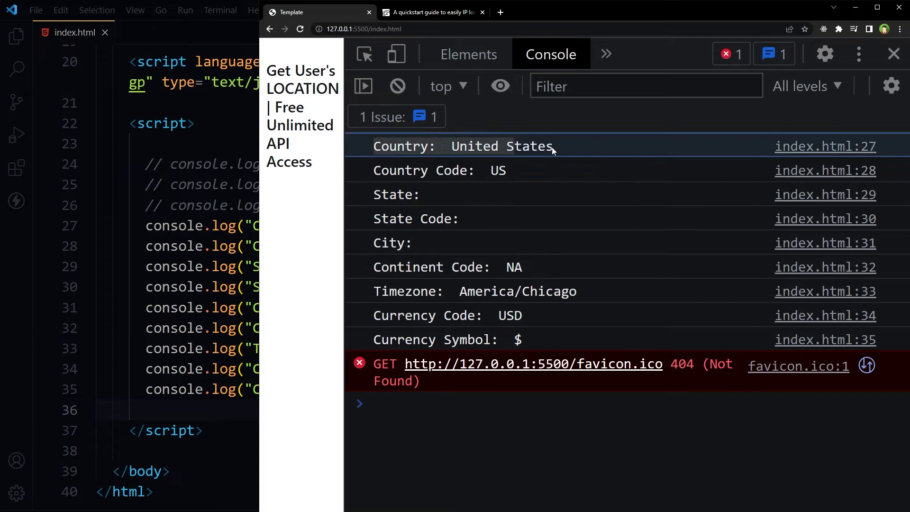
pyautogui.click(381, 174)
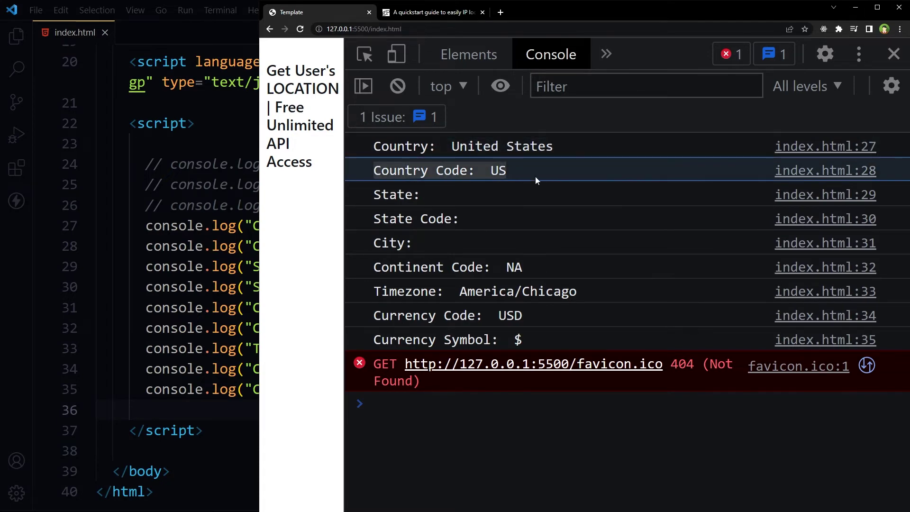
pyautogui.click(398, 194)
pyautogui.click(455, 267)
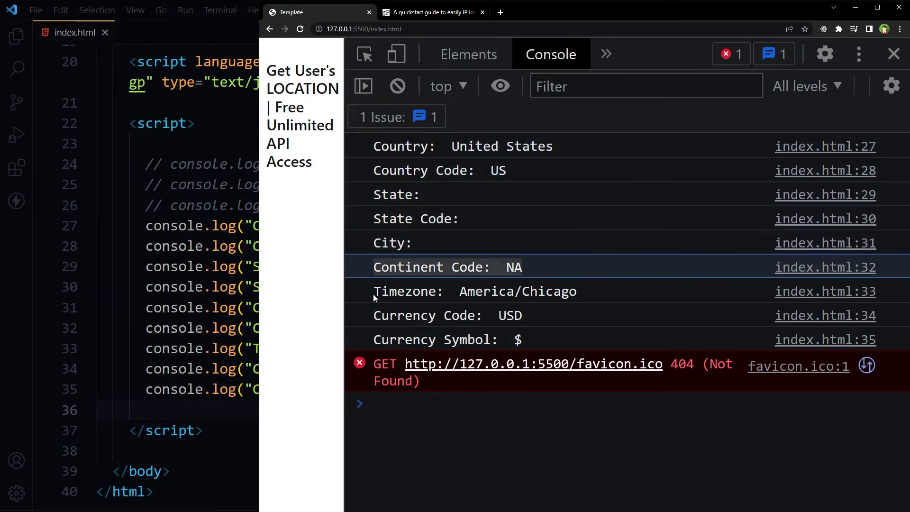
pyautogui.click(427, 291)
pyautogui.click(369, 317)
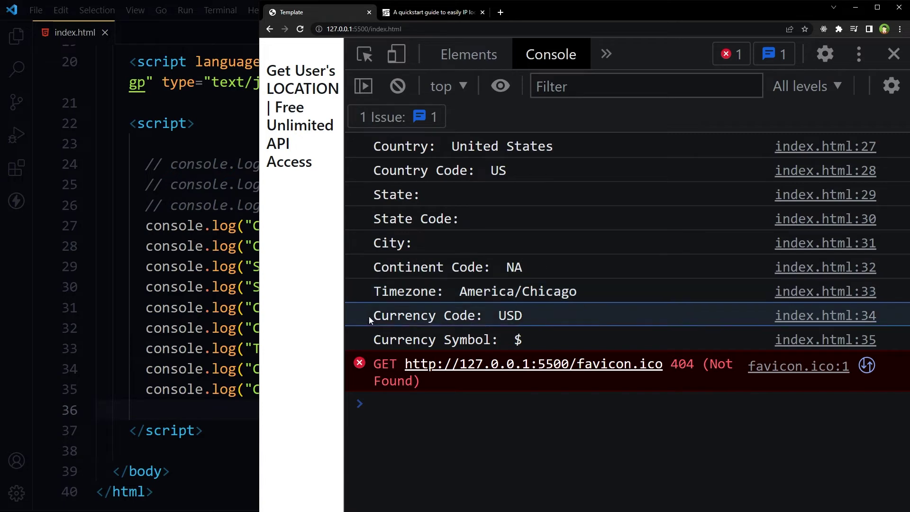
pyautogui.click(369, 340)
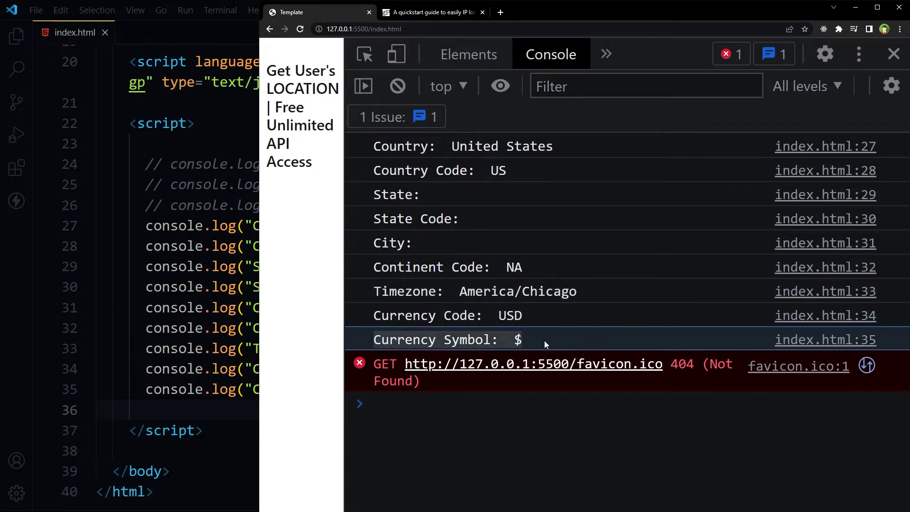
pyautogui.click(571, 412)
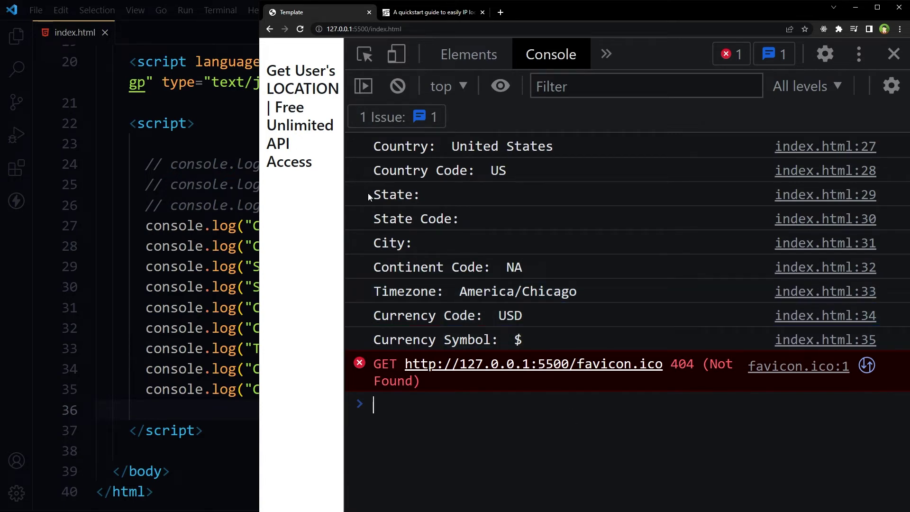
pyautogui.moveTo(367, 192); pyautogui.dragTo(445, 235)
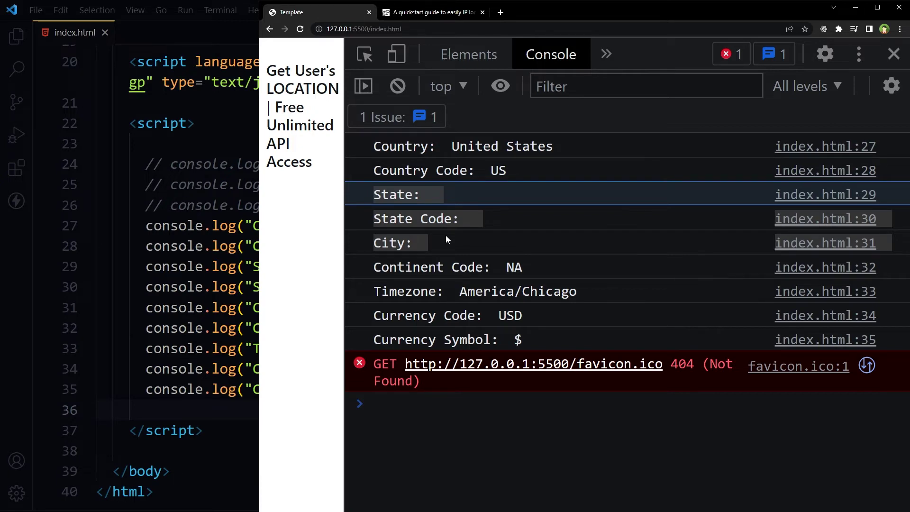
# - Disable ZenMate protection, reload, and review the restored Pakistan location lines
pyautogui.click(839, 29)
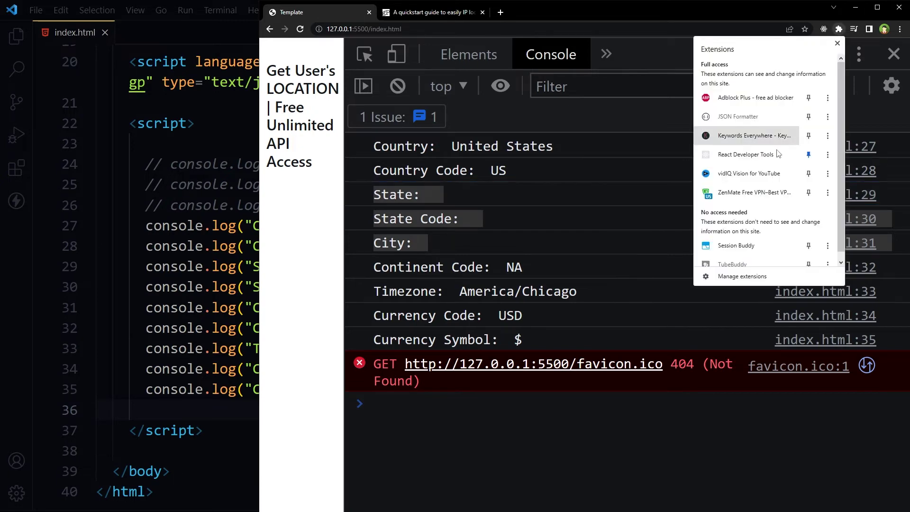
pyautogui.click(753, 191)
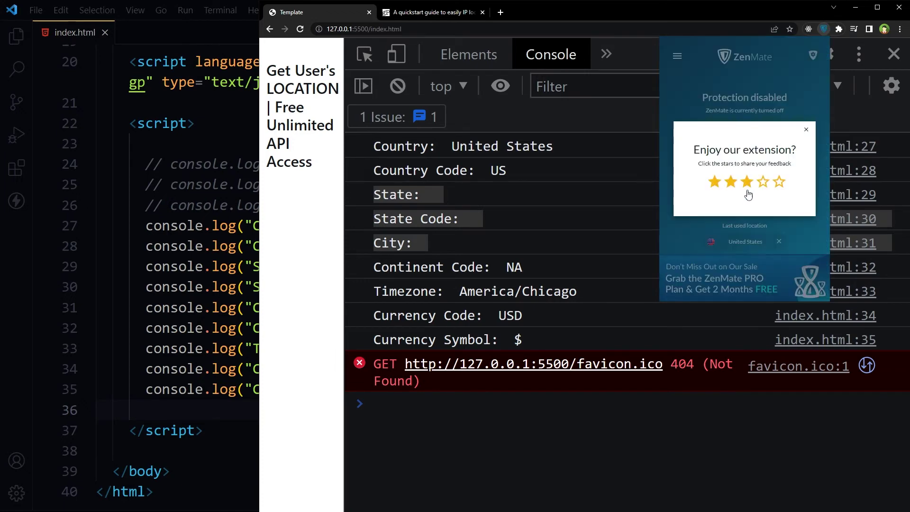
pyautogui.click(714, 420)
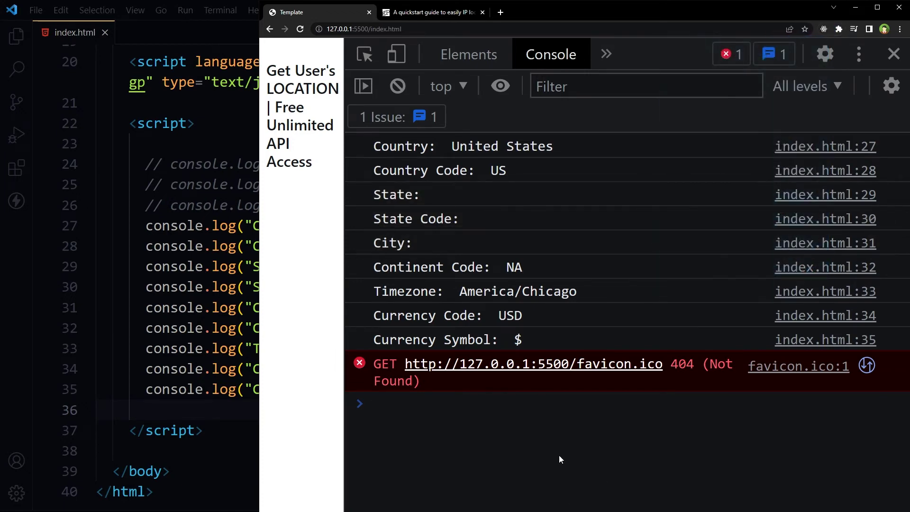
pyautogui.press('F5')
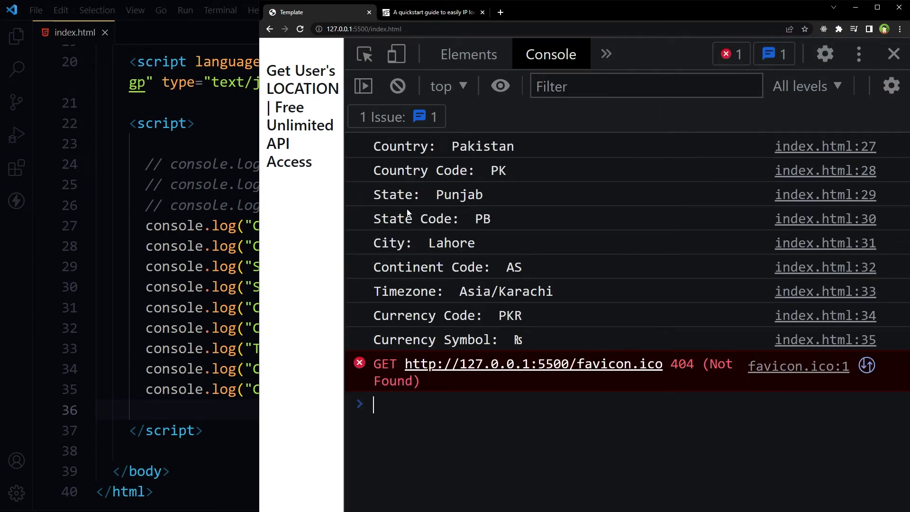
pyautogui.moveTo(378, 147); pyautogui.dragTo(595, 322)
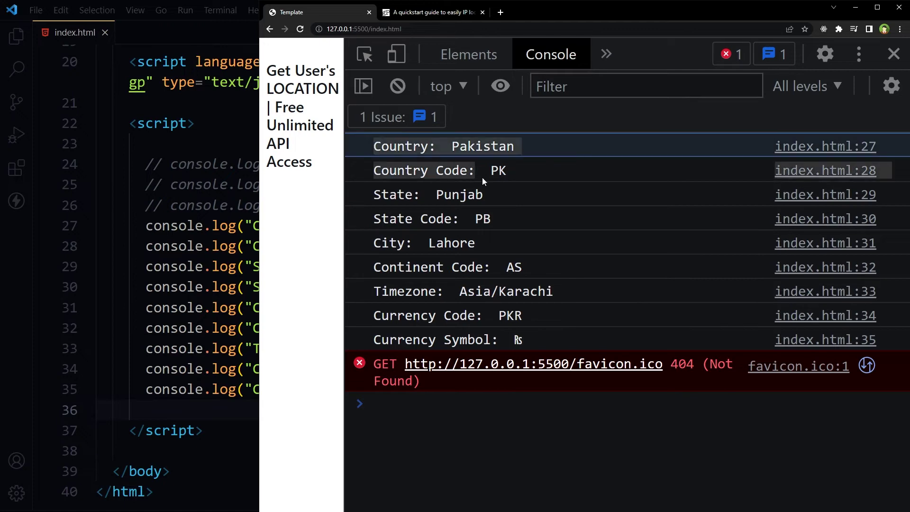
pyautogui.click(598, 329)
# - Select commented lines 24–26, then connect the ZenMate VPN to the United States
pyautogui.hotkey('alt', 'Tab')
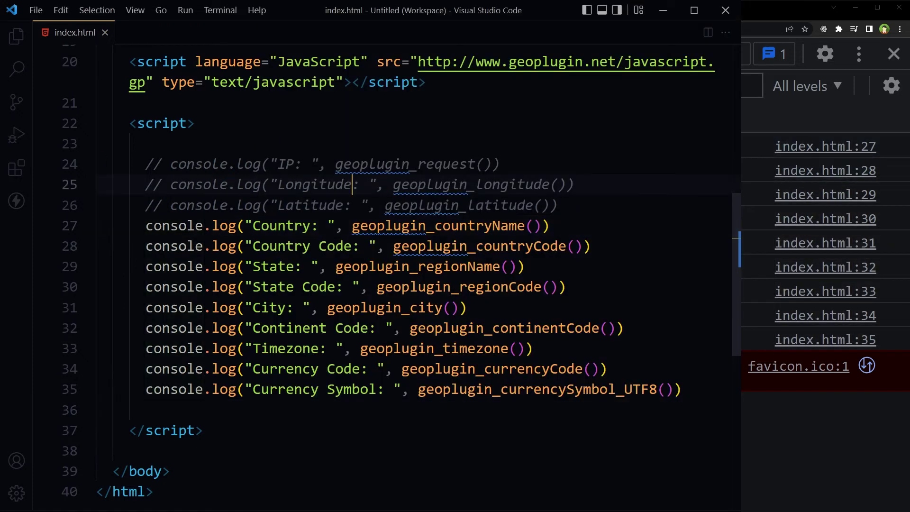
pyautogui.moveTo(559, 205); pyautogui.dragTo(146, 163)
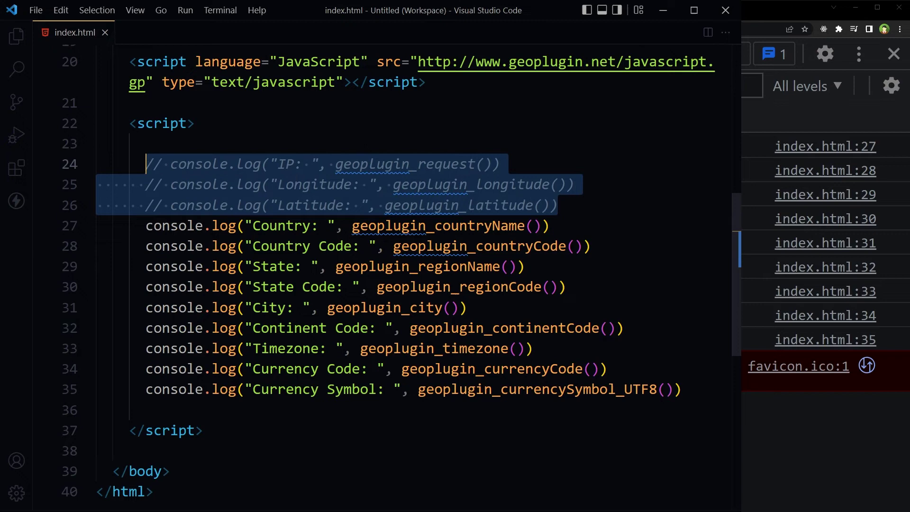
pyautogui.hotkey('alt', 'Tab')
pyautogui.click(838, 30)
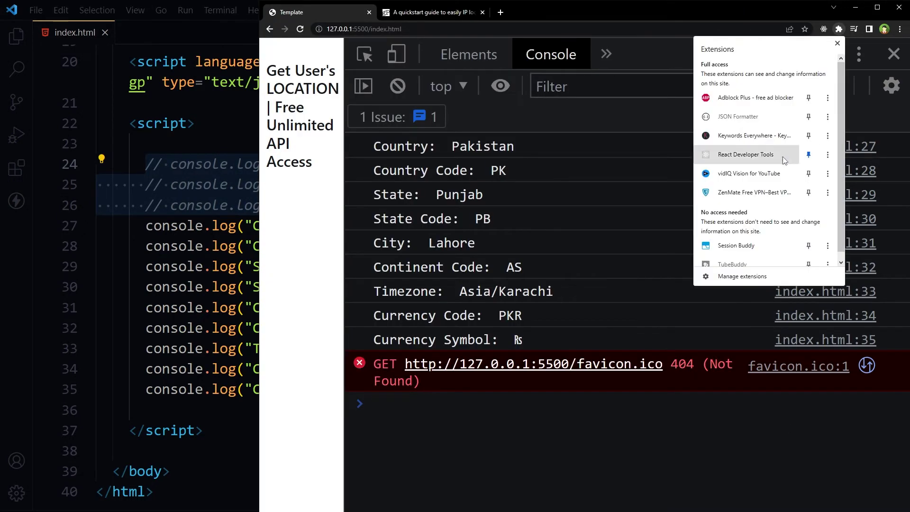
pyautogui.click(754, 192)
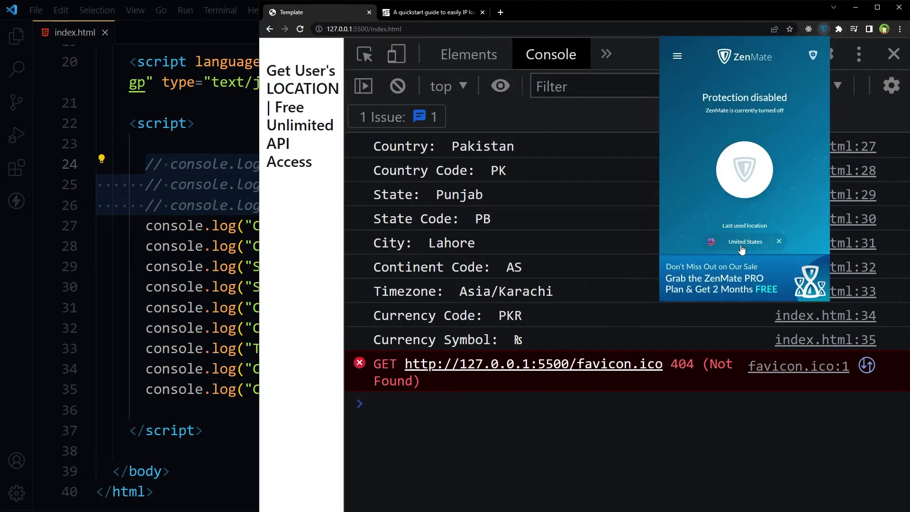
pyautogui.click(744, 174)
pyautogui.click(630, 420)
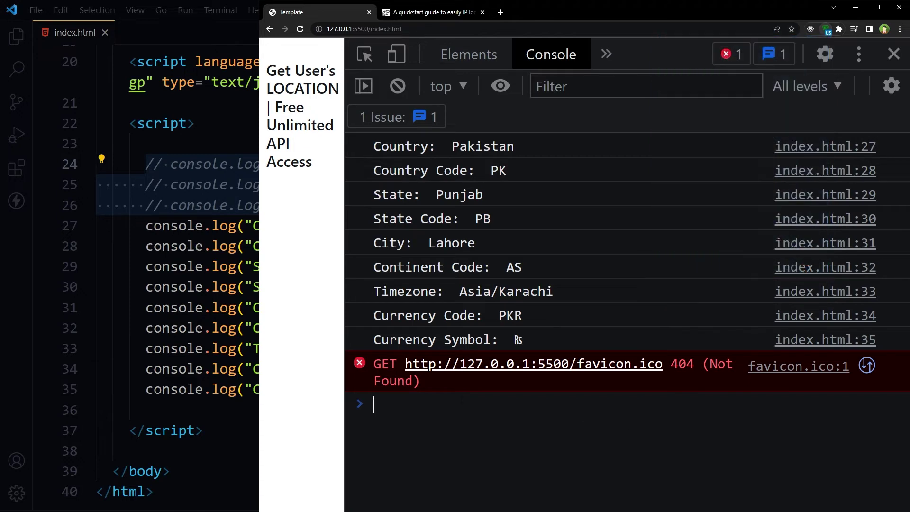
# - Uncomment the IP, longitude and latitude logs on lines 24–26 and save
pyautogui.hotkey('alt', 'Tab')
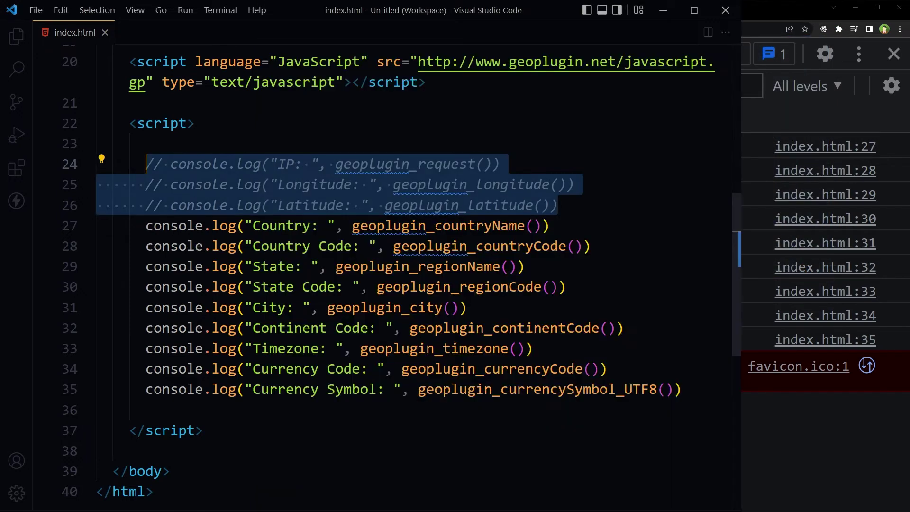
pyautogui.moveTo(558, 205); pyautogui.dragTo(145, 164)
pyautogui.hotkey('ctrl', '/')
pyautogui.hotkey('ctrl', 's')
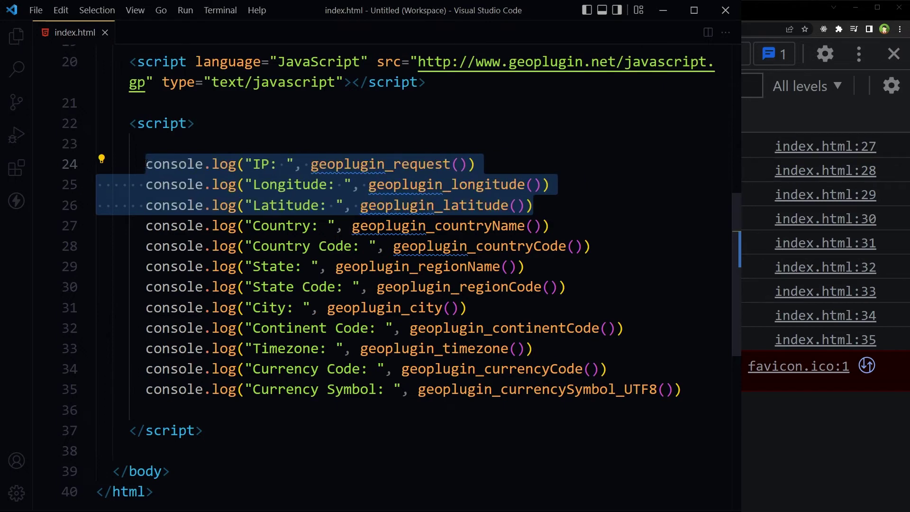
# - Review the console's IP, longitude, latitude, Country Code US, timezone and currency results
pyautogui.click(810, 449)
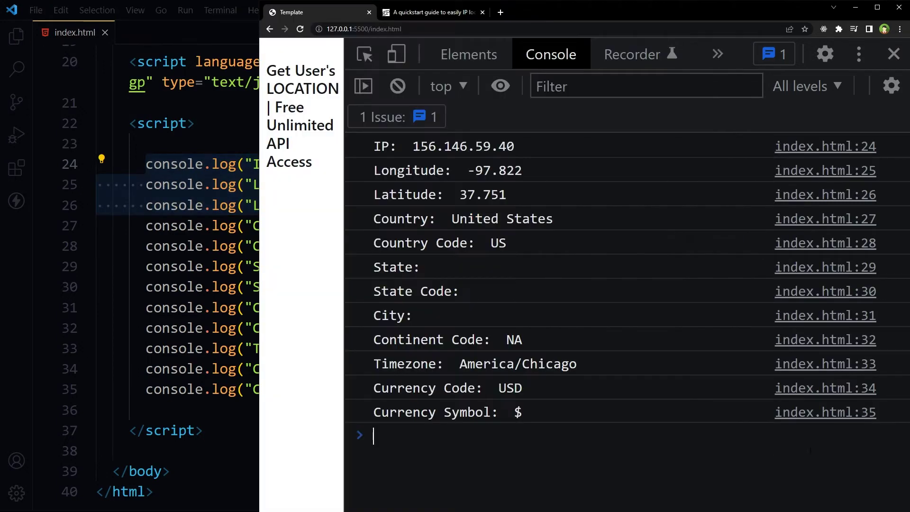
pyautogui.click(366, 147)
pyautogui.click(379, 171)
pyautogui.moveTo(375, 172); pyautogui.dragTo(474, 199)
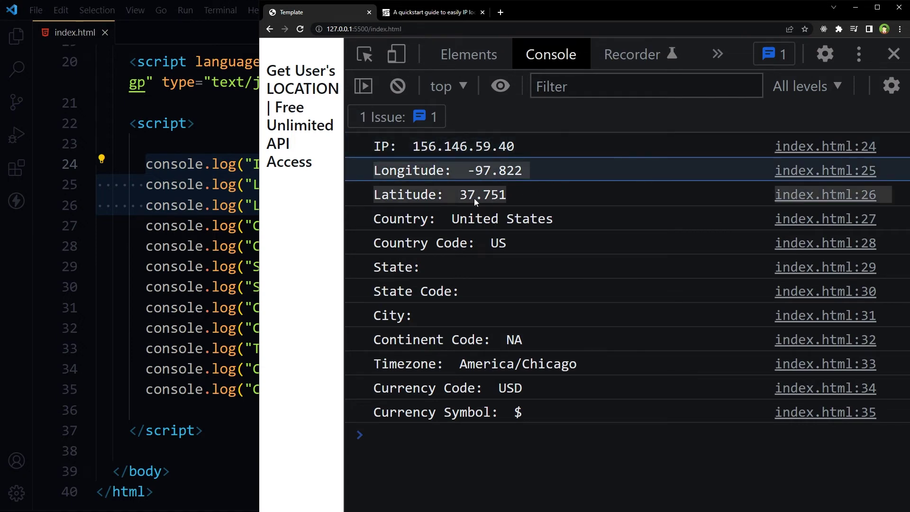
pyautogui.click(455, 220)
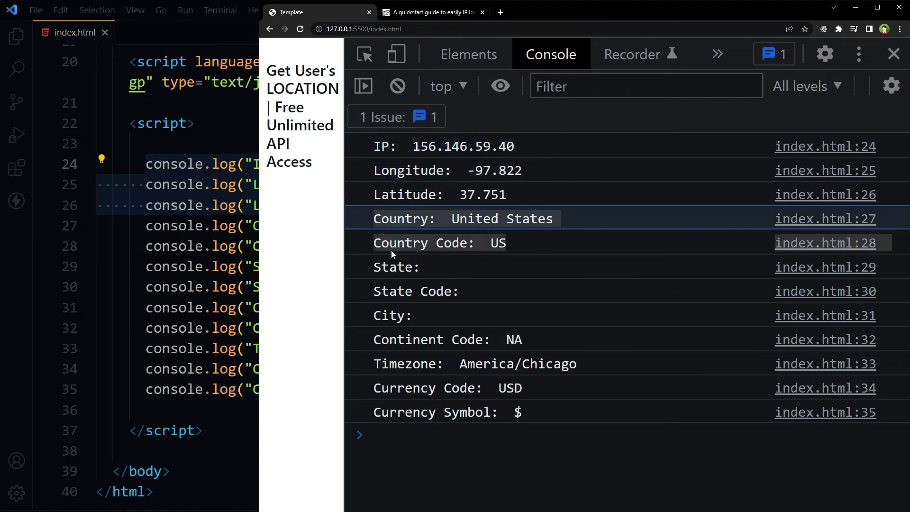
pyautogui.click(375, 246)
pyautogui.moveTo(374, 247); pyautogui.dragTo(538, 251)
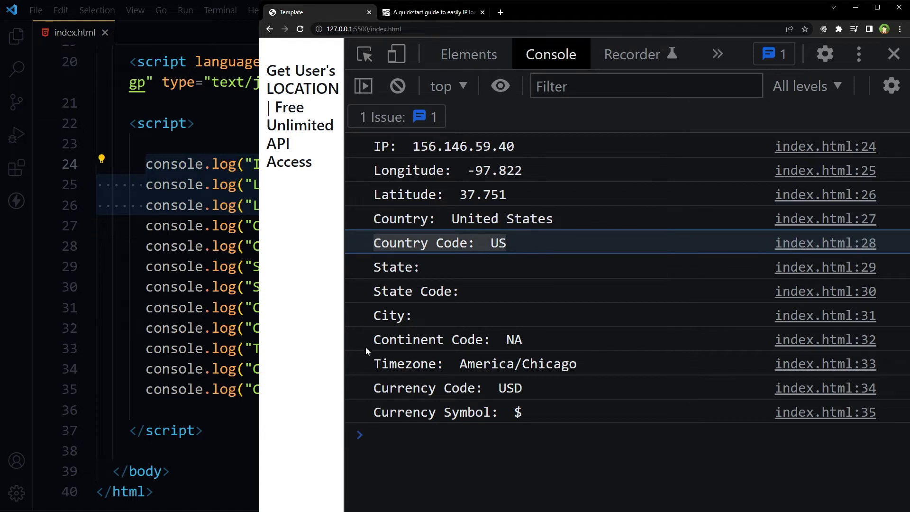
pyautogui.click(608, 363)
pyautogui.click(396, 388)
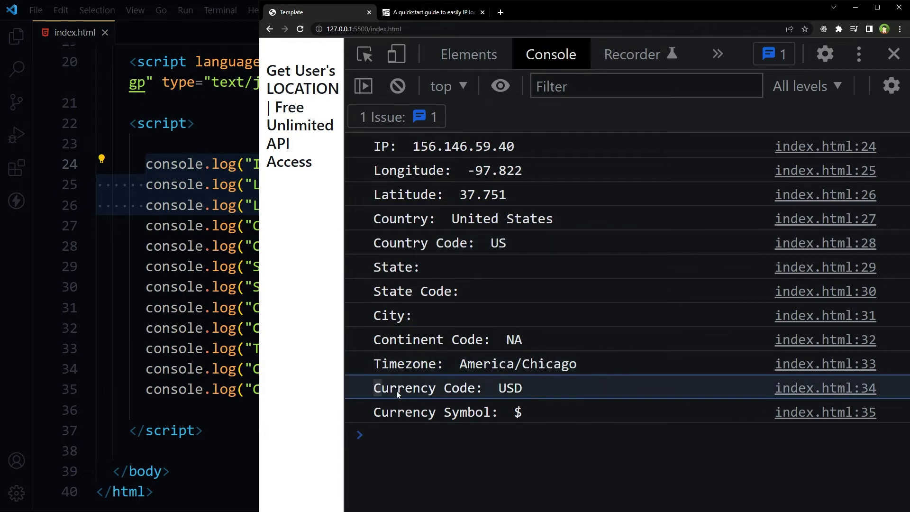
pyautogui.click(361, 148)
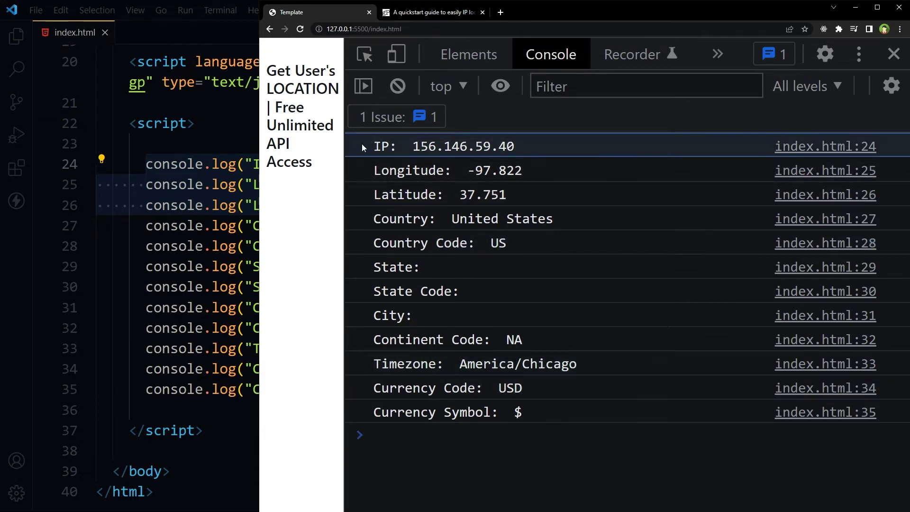
pyautogui.click(362, 171)
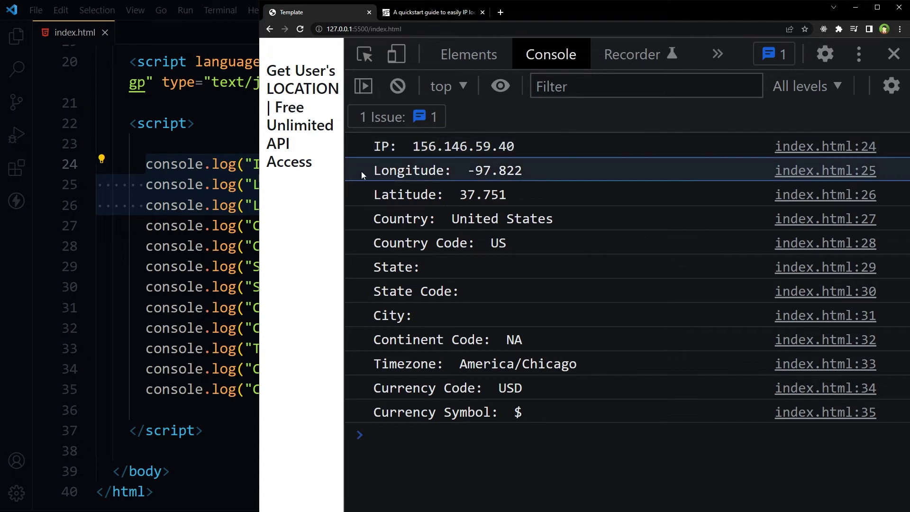
# - Comment out the IP, longitude and latitude logs on lines 24–26 and save
pyautogui.doubleClick(414, 195)
pyautogui.hotkey('alt', 'Tab')
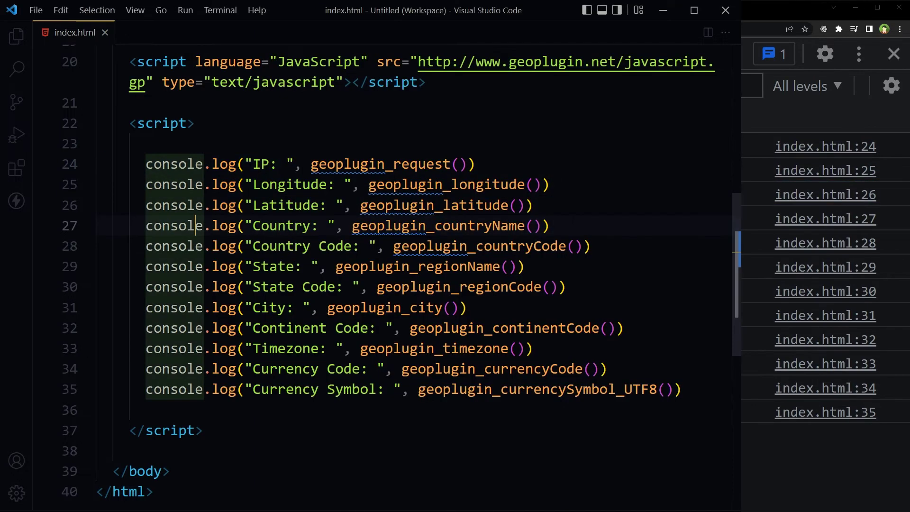
pyautogui.hotkey('shift', 'Up')
pyautogui.hotkey('shift', 'Up')
pyautogui.hotkey('shift', 'Home')
pyautogui.hotkey('ctrl', '/')
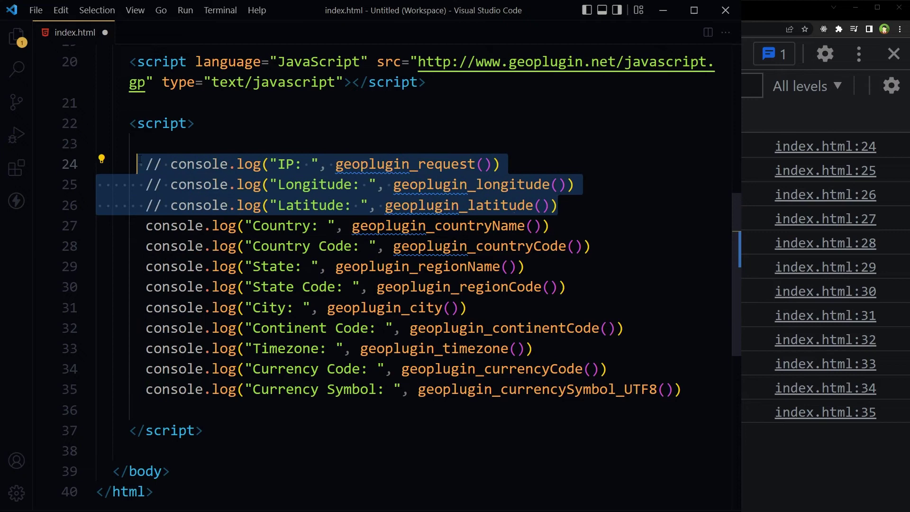
pyautogui.hotkey('ctrl', 's')
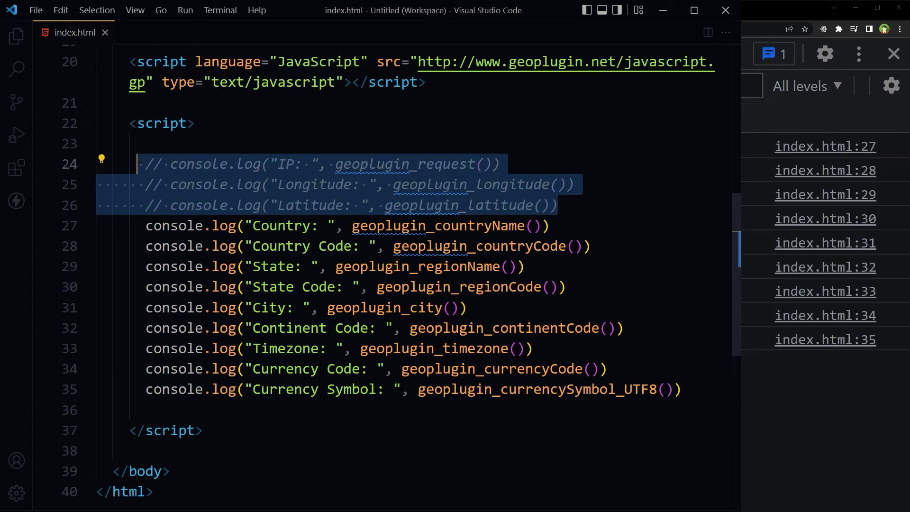
# - Toggle the ZenMate VPN connection in Chrome, then return to the editor
pyautogui.click(787, 383)
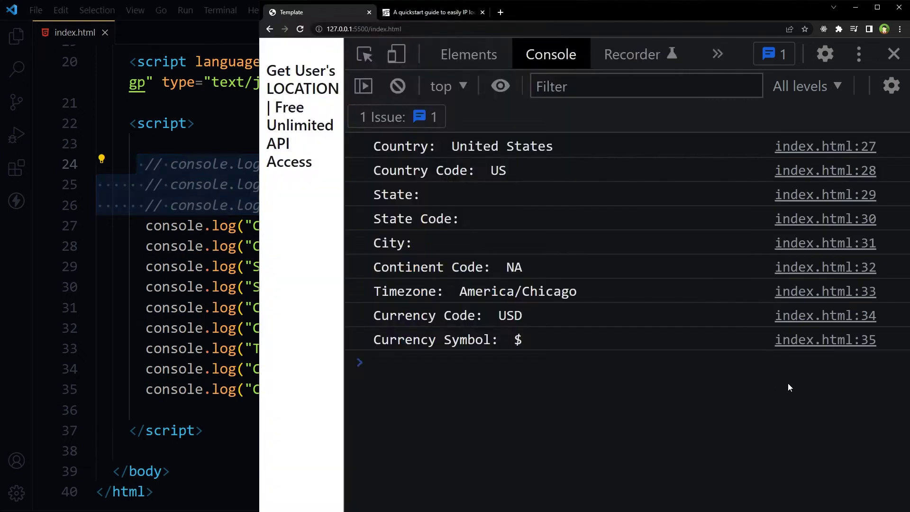
pyautogui.click(838, 29)
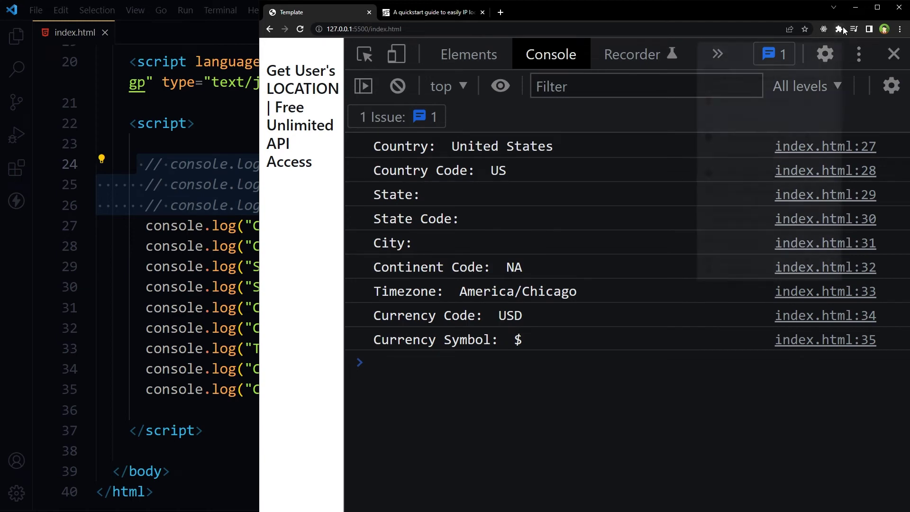
pyautogui.click(754, 192)
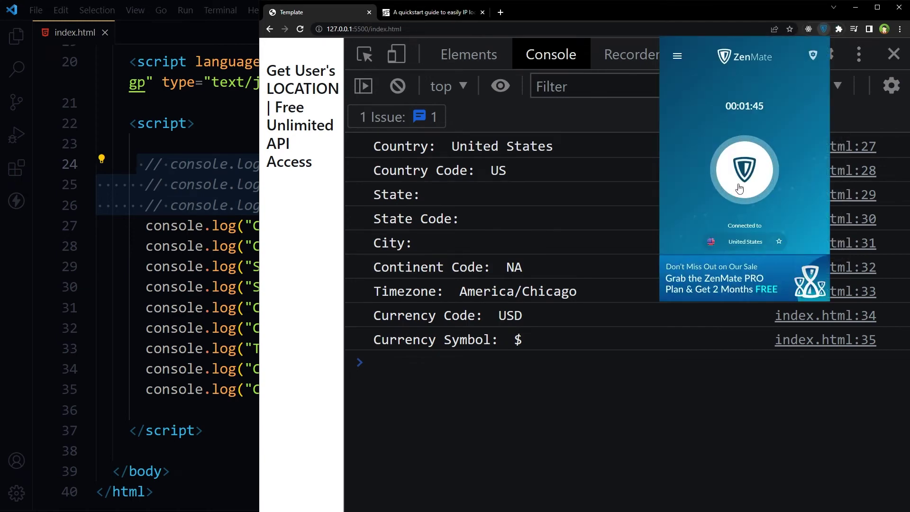
pyautogui.click(754, 274)
pyautogui.click(706, 436)
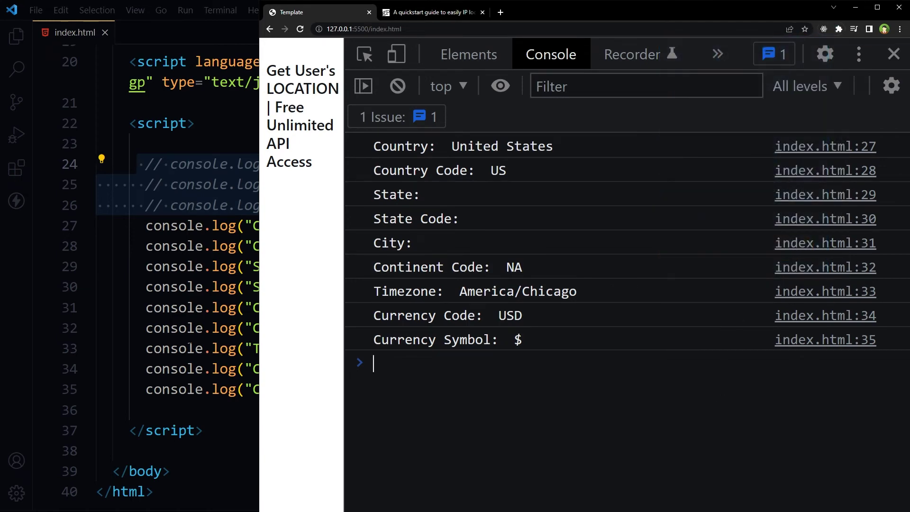
pyautogui.hotkey('alt', 'Tab')
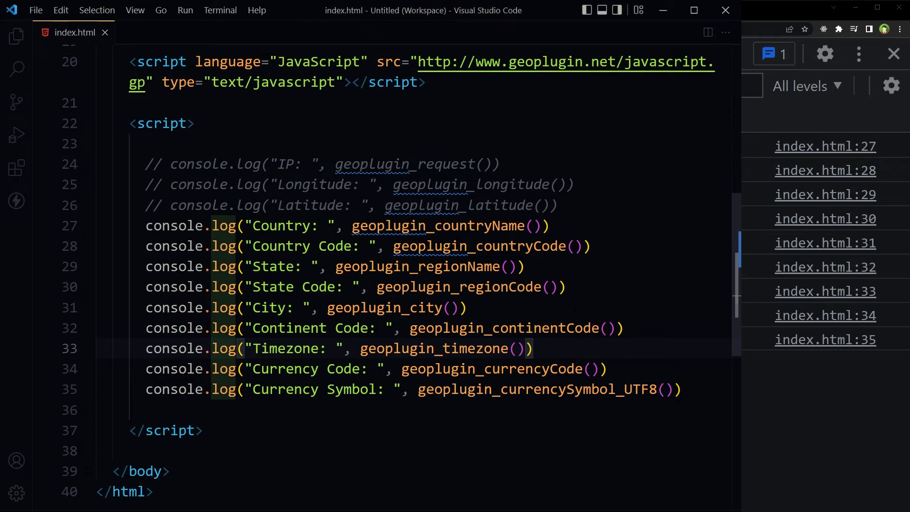
pyautogui.scroll(-3, 356, 285)
# - Add the geoplugin_currencyConverter(1, false) call after the conversion log label
pyautogui.click(355, 410)
pyautogui.press('Return')
pyautogui.press('Return')
pyautogui.press('Up')
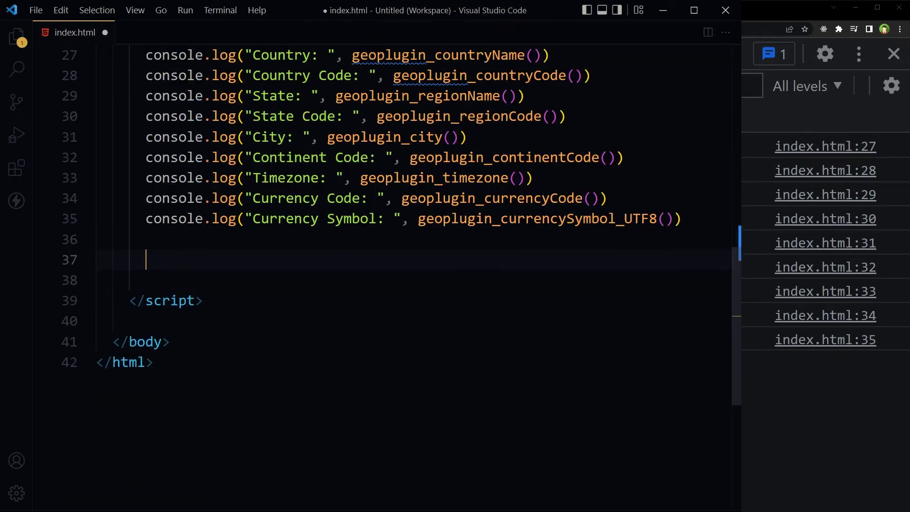
pyautogui.write('console.log(')
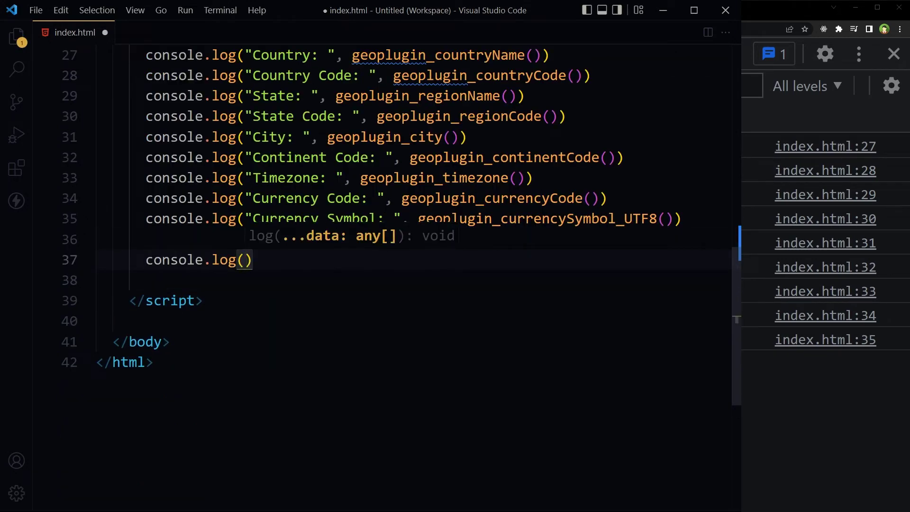
pyautogui.write('"1 US')
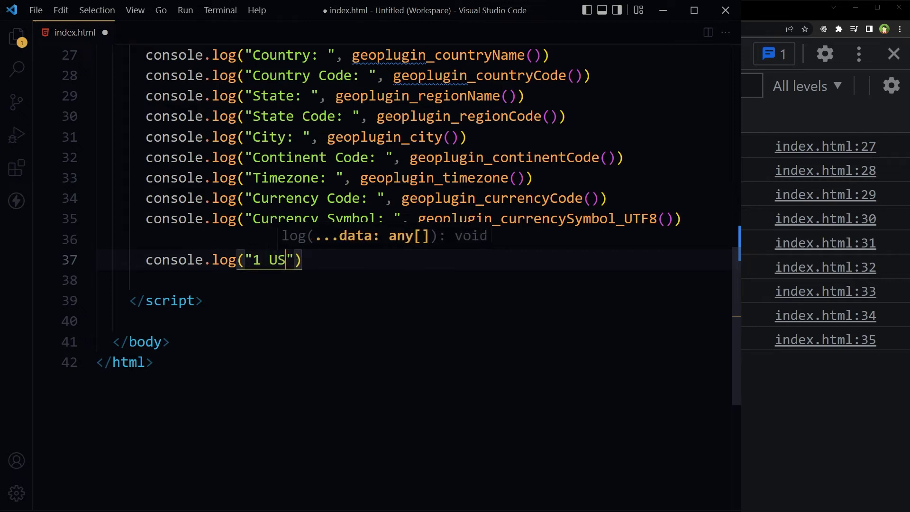
pyautogui.write('D')
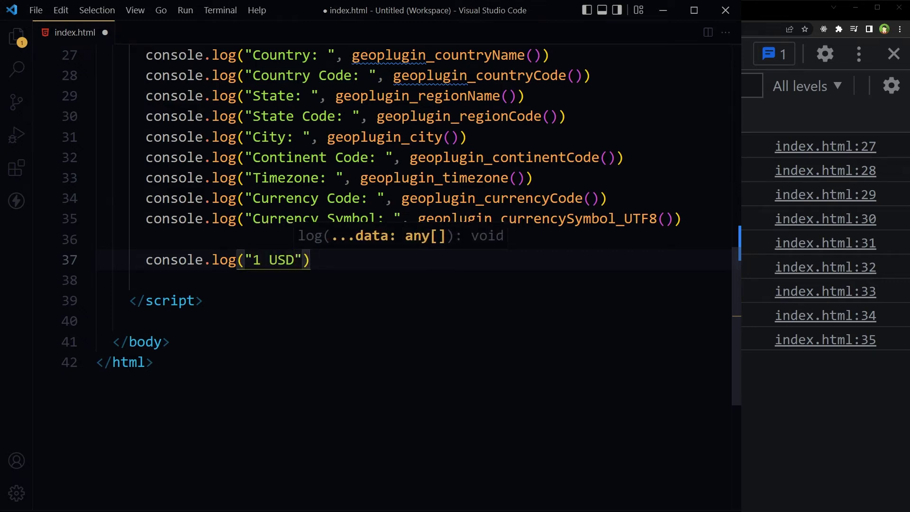
pyautogui.write(' =')
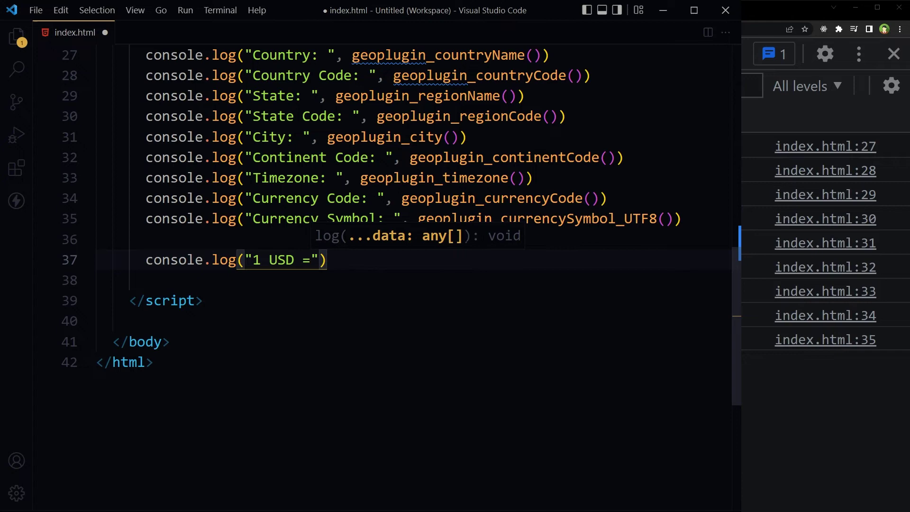
pyautogui.press('Right')
pyautogui.write(',')
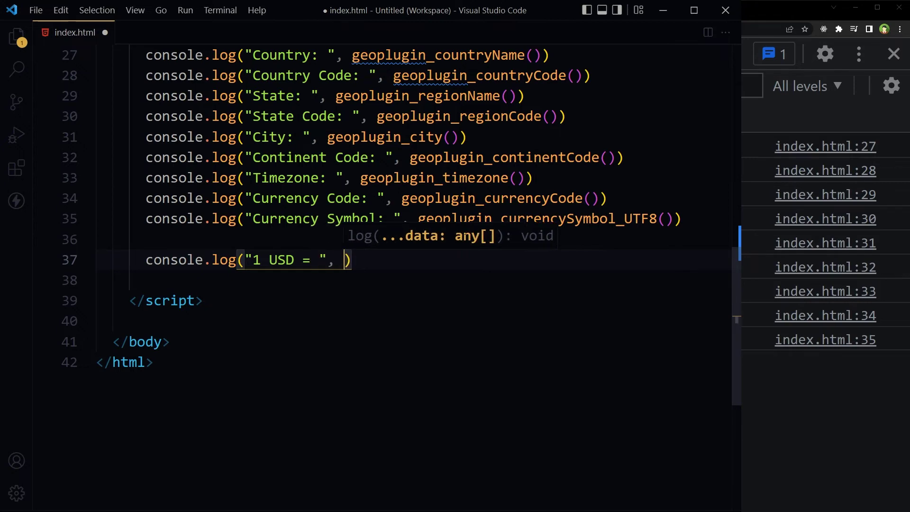
pyautogui.write('geoplugin_currencyConverter(1, false)')
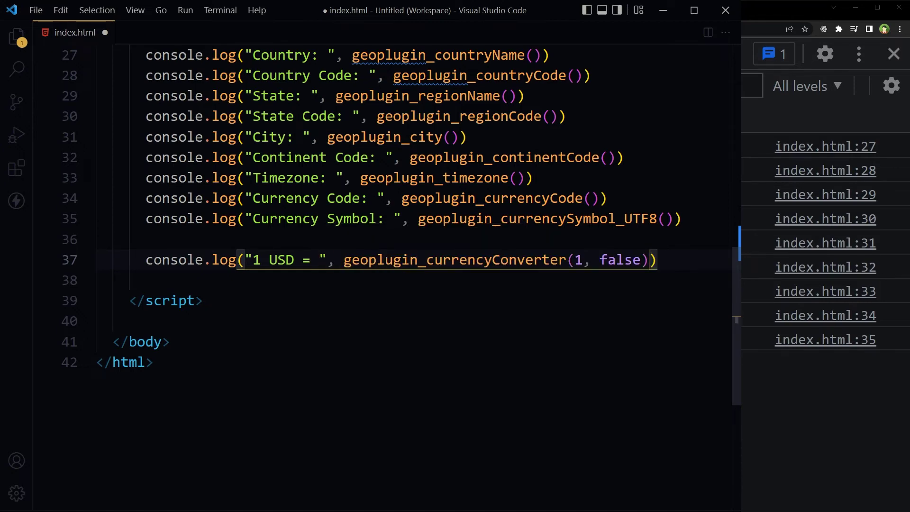
# - Change the converter amount to 100 and save so the page reloads
pyautogui.click(377, 259)
pyautogui.moveTo(427, 259); pyautogui.dragTo(565, 260)
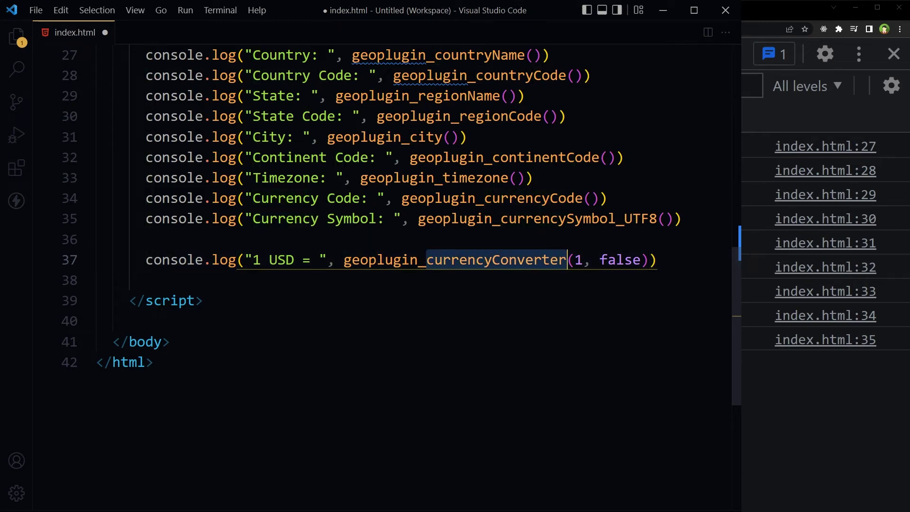
pyautogui.click(582, 259)
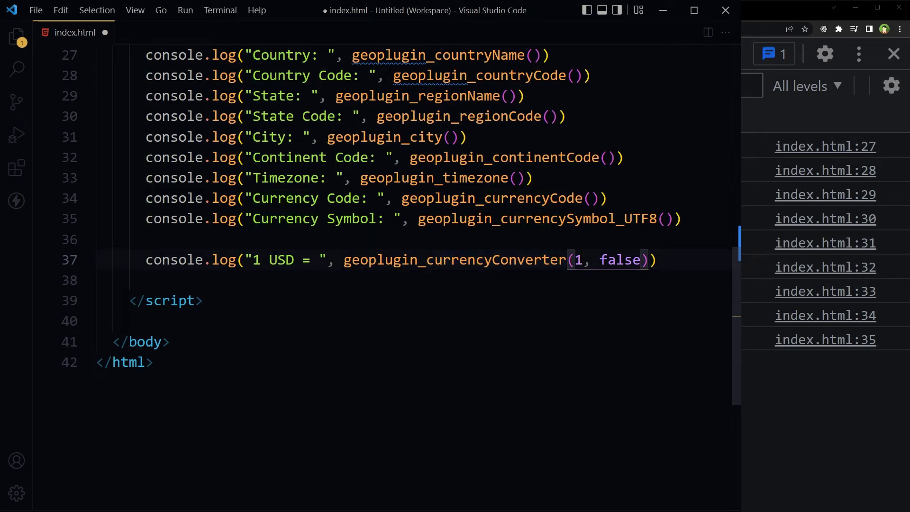
pyautogui.write('00')
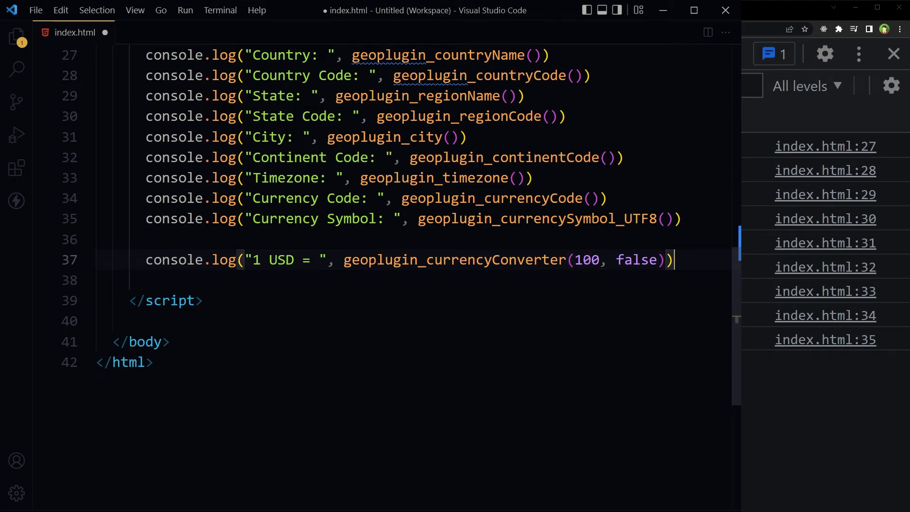
pyautogui.hotkey('ctrl', 's')
pyautogui.hotkey('alt', 'Tab')
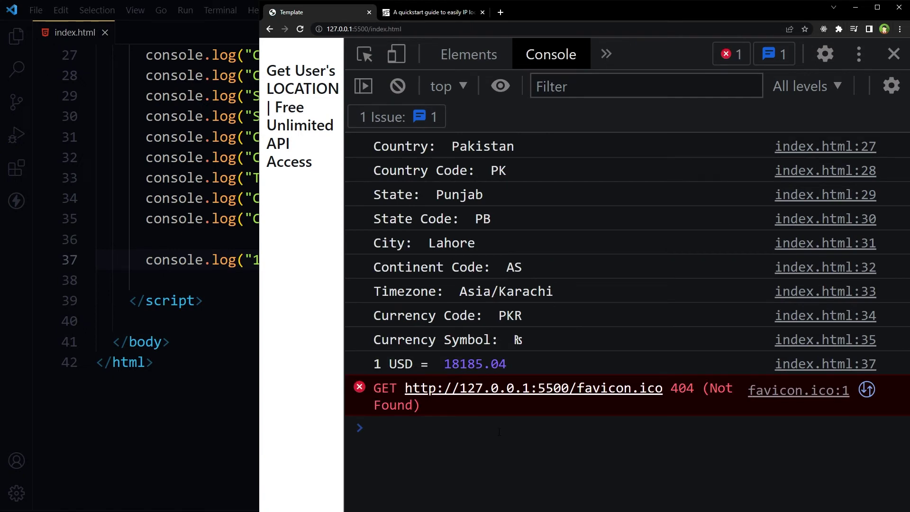
# - Note the 18185.04 result, then delete the 00 so the amount is 1, and save
pyautogui.moveTo(445, 365); pyautogui.dragTo(512, 365)
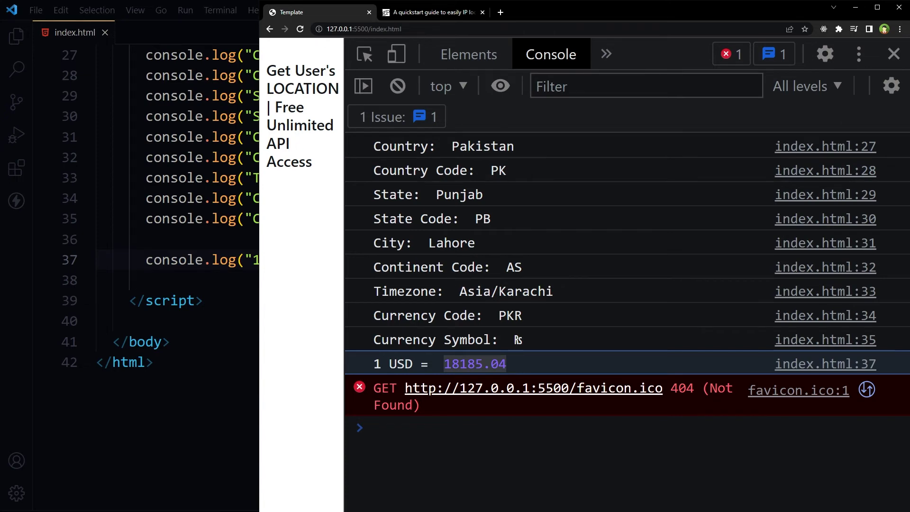
pyautogui.hotkey('alt', 'Tab')
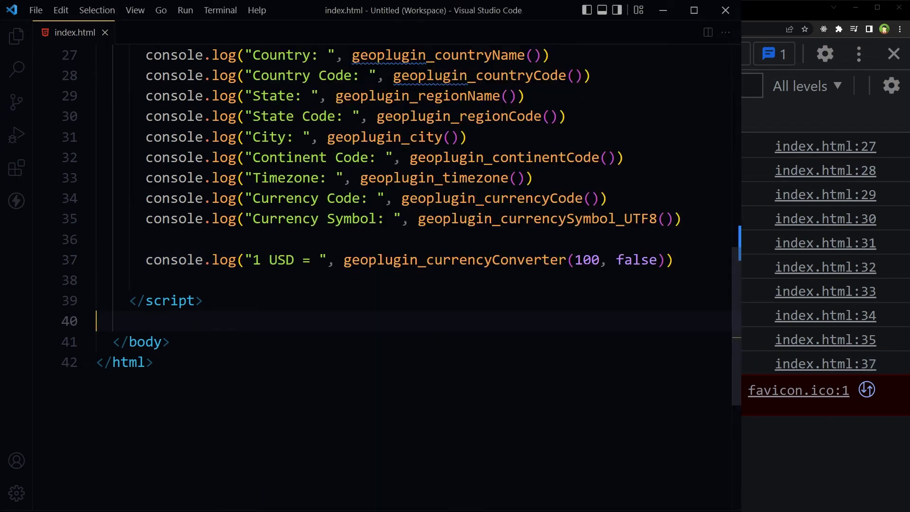
pyautogui.hotkey('shift', 'End')
pyautogui.press('Delete')
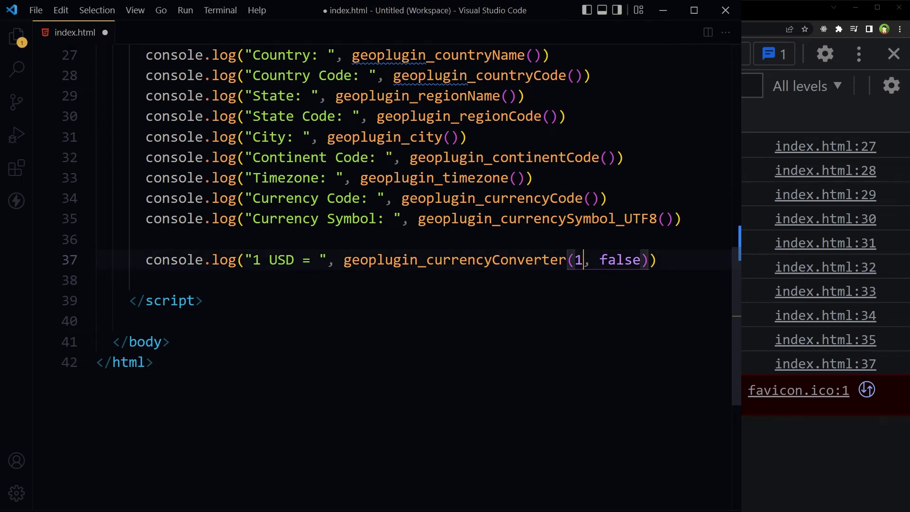
pyautogui.hotkey('ctrl', 's')
# - Confirm the console now shows 1 USD = 181.85
pyautogui.hotkey('alt', 'Tab')
pyautogui.click(413, 361)
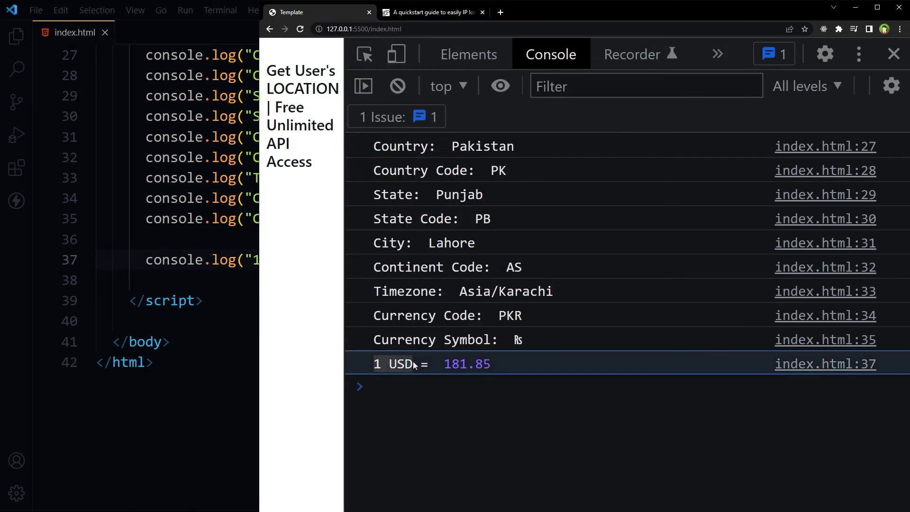
pyautogui.click(367, 368)
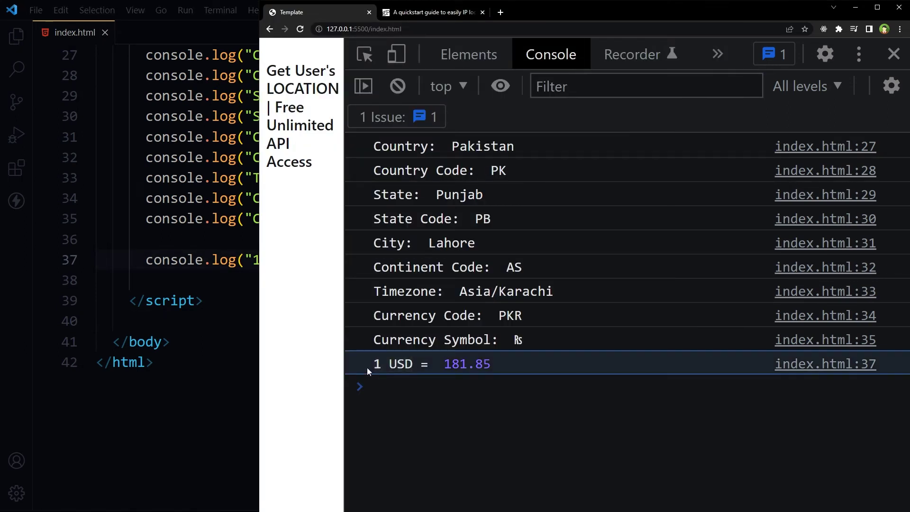
pyautogui.click(441, 364)
# - Insert geoplugin_currencySymbol_UTF8() before the converter call on line 37 and save
pyautogui.hotkey('alt', 'Tab')
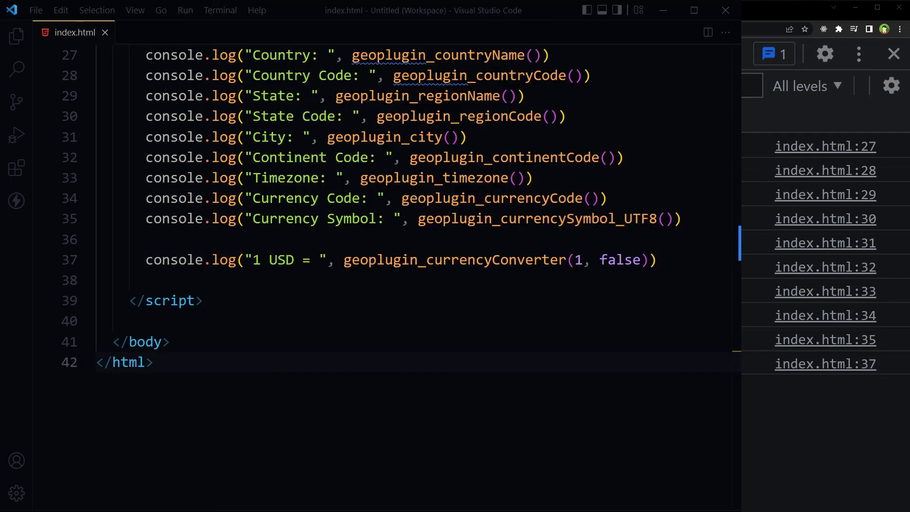
pyautogui.click(344, 260)
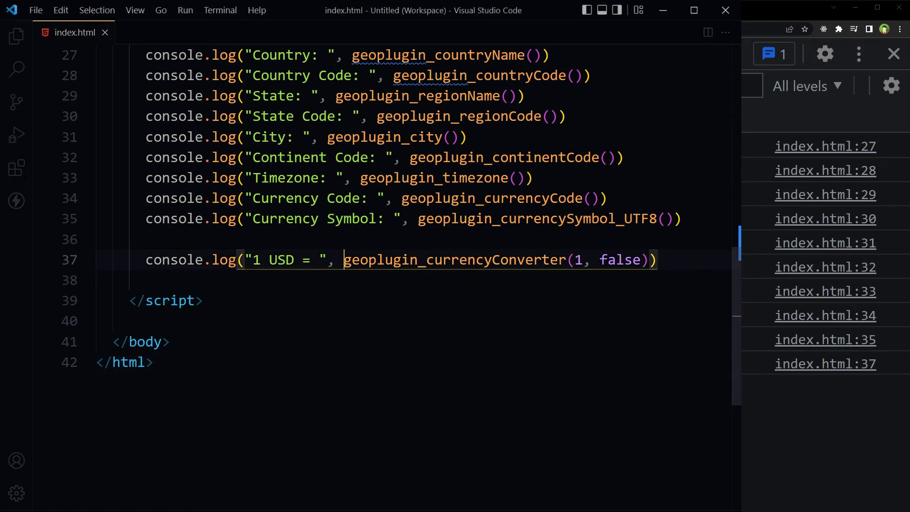
pyautogui.write('geoplugin_currencySymbol_UTF8(),')
pyautogui.write(',')
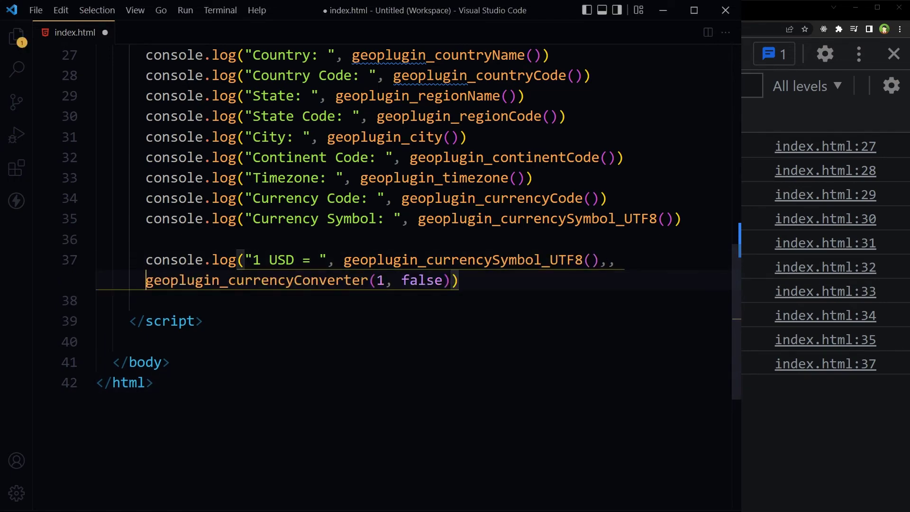
pyautogui.press('BackSpace')
pyautogui.press('BackSpace')
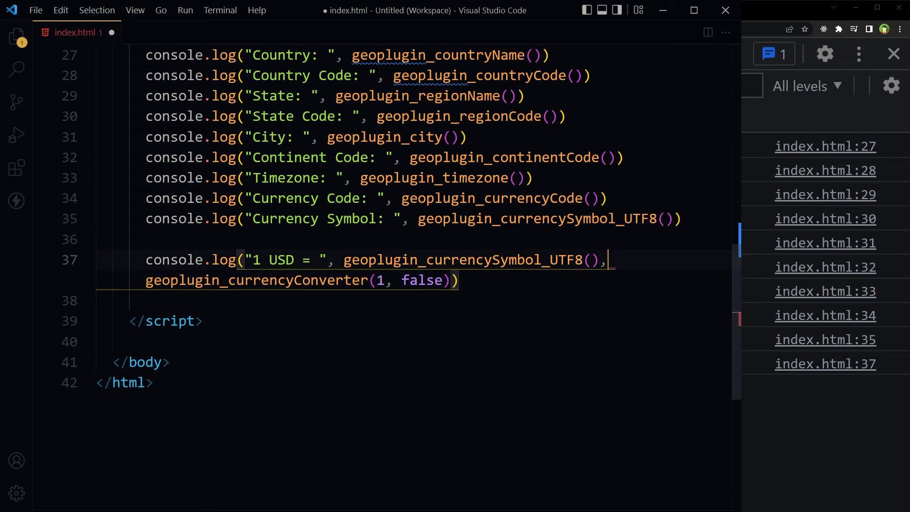
pyautogui.hotkey('ctrl', 's')
pyautogui.hotkey('alt', 'Tab')
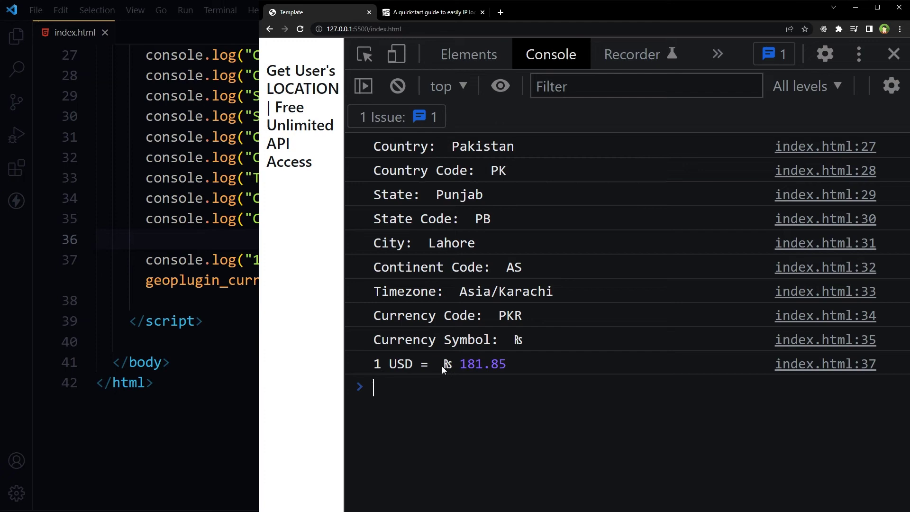
# - Copy geoplugin_currencyCode() from line 34 after the converter call, save, and check PKR
pyautogui.hotkey('alt', 'Tab')
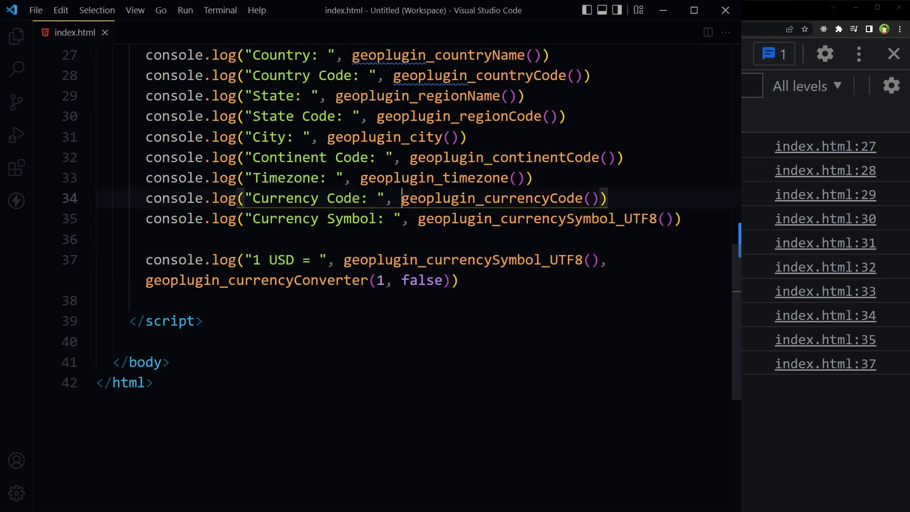
pyautogui.moveTo(402, 198); pyautogui.dragTo(601, 199)
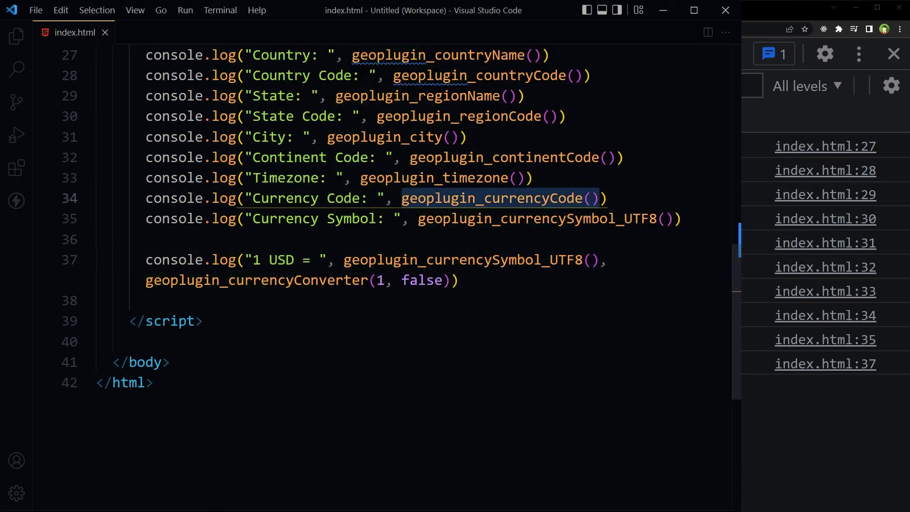
pyautogui.hotkey('ctrl', 'c')
pyautogui.click(451, 281)
pyautogui.write(',')
pyautogui.hotkey('ctrl', 'v')
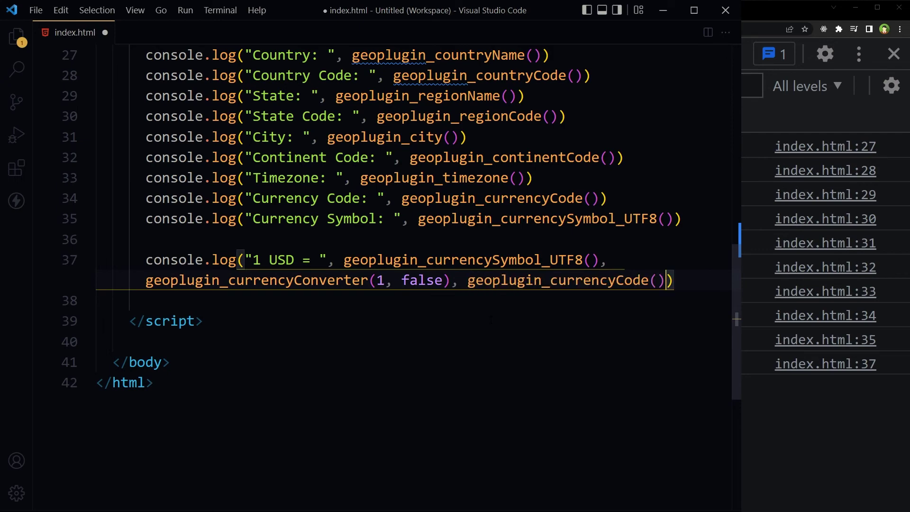
pyautogui.hotkey('ctrl', 's')
pyautogui.click(825, 456)
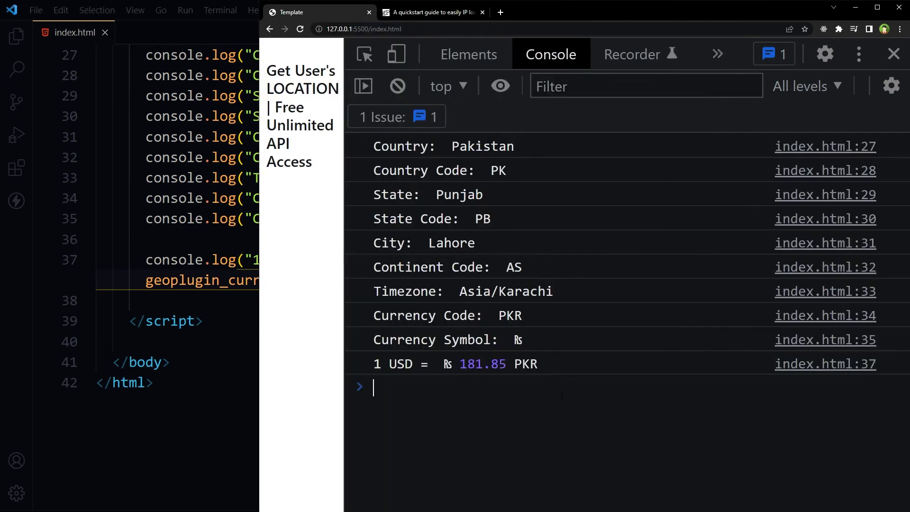
pyautogui.doubleClick(526, 364)
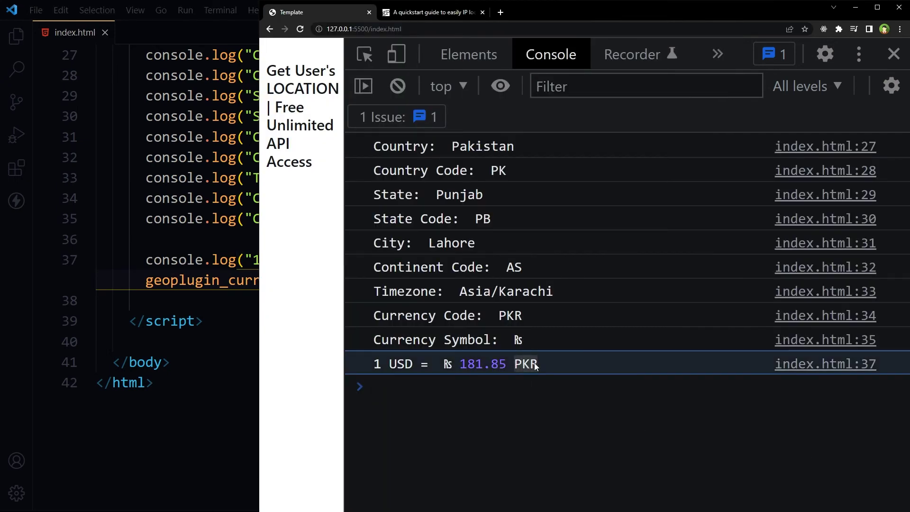
# - Highlight the 181.85 amount to confirm the console's ₨ 181.85 PKR result
pyautogui.click(441, 387)
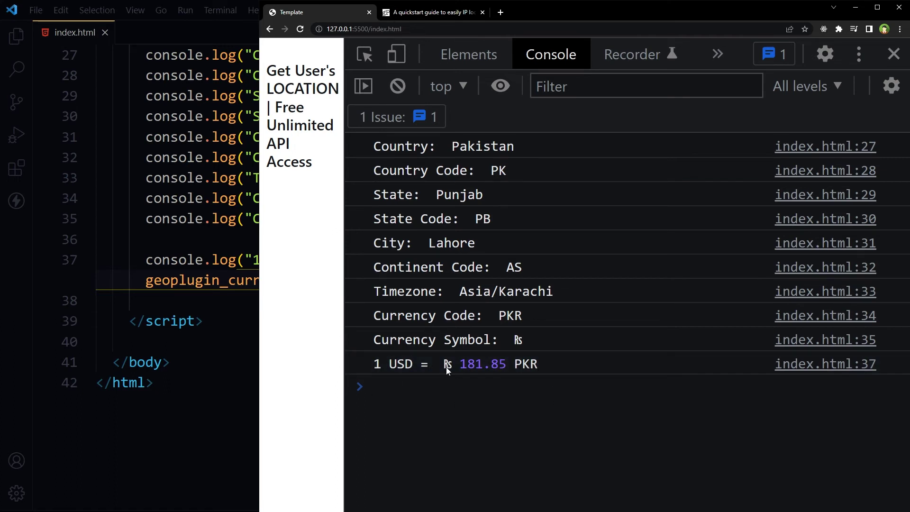
pyautogui.moveTo(462, 363); pyautogui.dragTo(505, 363)
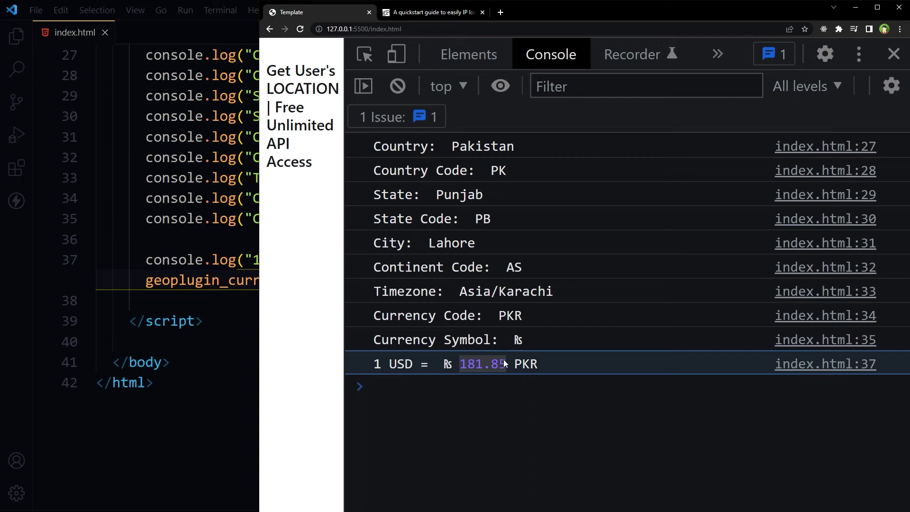
pyautogui.click(549, 420)
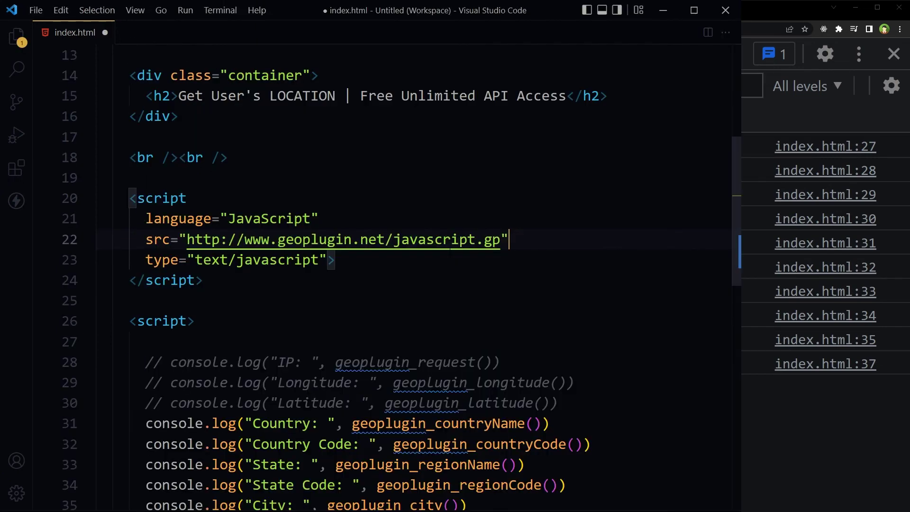
pyautogui.write('?base_currency')
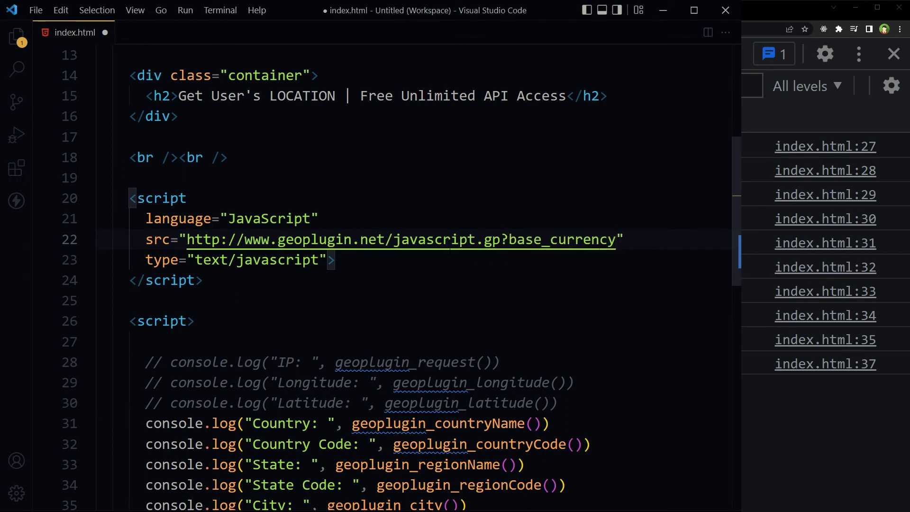
# - Change the base_currency parameter value from USD to EUR
pyautogui.hotkey('ctrl', 'shift', 'Left')
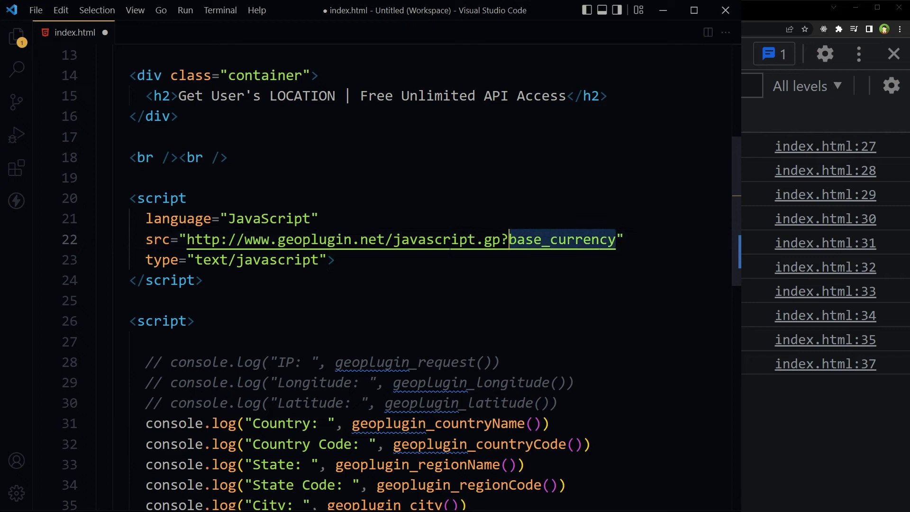
pyautogui.press('Right')
pyautogui.write('=')
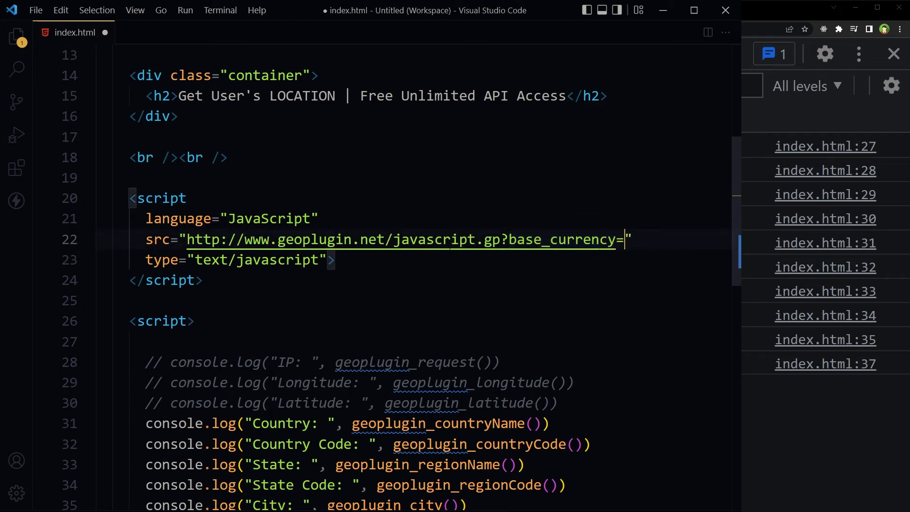
pyautogui.write('IUSD')
pyautogui.press('Escape')
pyautogui.press('Left')
pyautogui.press('Left')
pyautogui.press('Left')
pyautogui.press('BackSpace')
pyautogui.press('End')
pyautogui.press('Left')
pyautogui.hotkey('shift', 'Left')
pyautogui.hotkey('shift', 'Left')
pyautogui.hotkey('shift', 'Left')
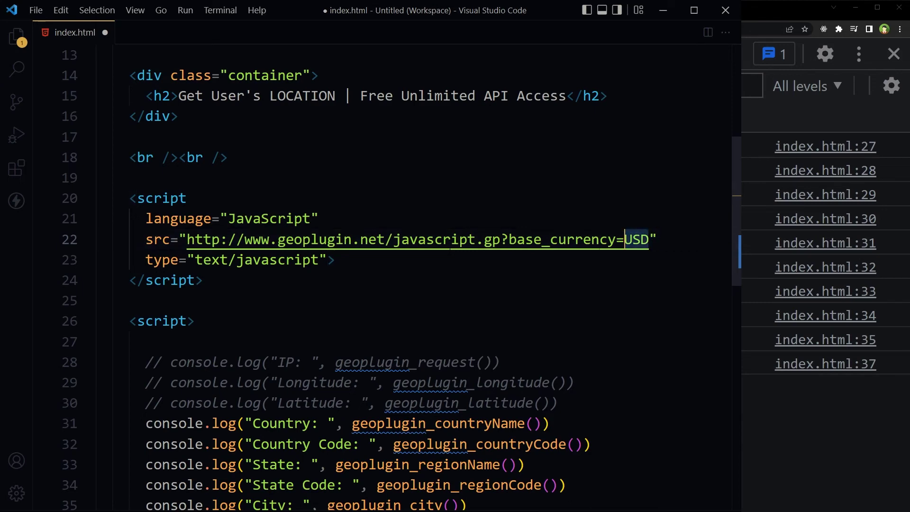
pyautogui.write('EUR')
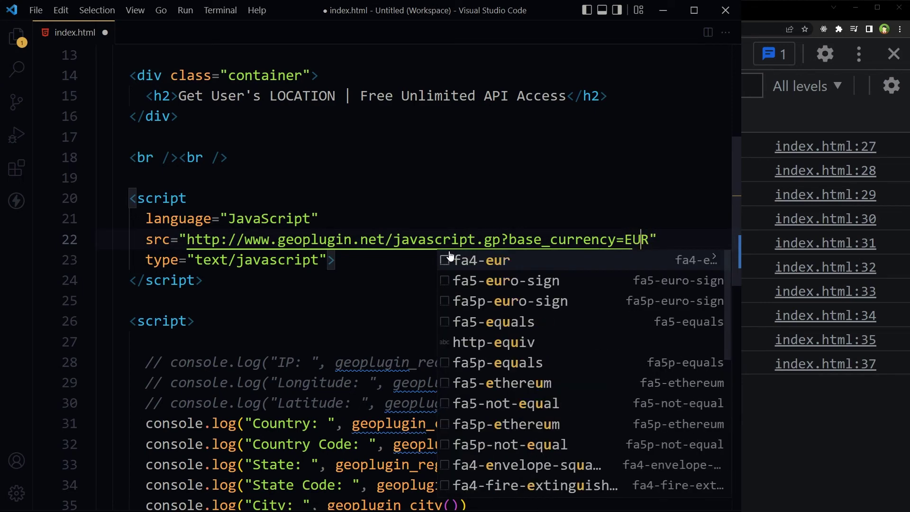
pyautogui.press('Escape')
pyautogui.click(203, 279)
# - Replace USD with EUR in the line 41 conversion label and save
pyautogui.click(485, 485)
pyautogui.scroll(-3, 427, 285)
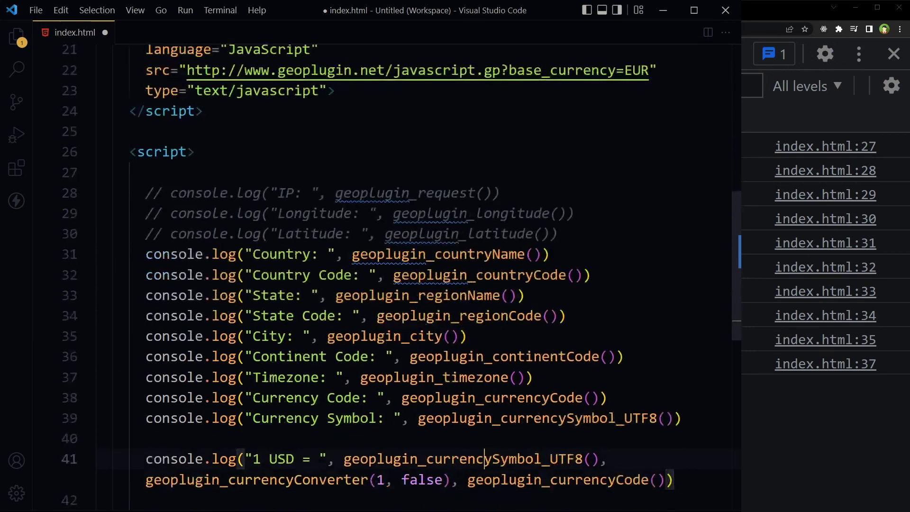
pyautogui.click(467, 459)
pyautogui.hotkey('ctrl', 'Left')
pyautogui.hotkey('ctrl', 'Left')
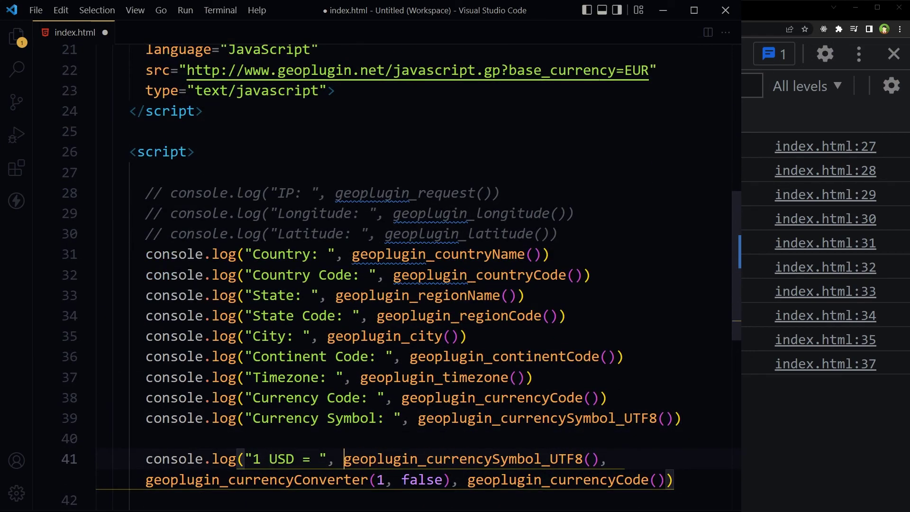
pyautogui.hotkey('ctrl', 'Left')
pyautogui.hotkey('ctrl', 'Left')
pyautogui.hotkey('ctrl', 'shift', 'Right')
pyautogui.write('EU')
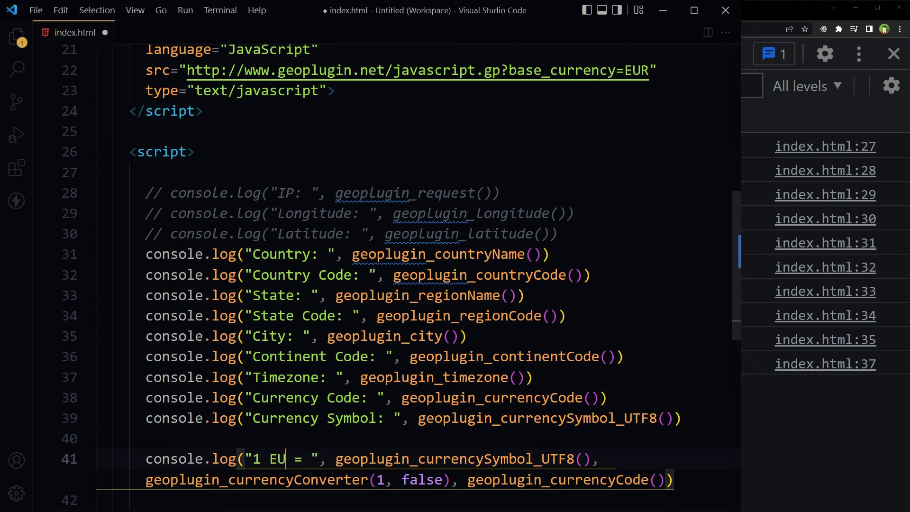
pyautogui.write('R')
pyautogui.press('Right')
pyautogui.press('Right')
pyautogui.press('Down')
pyautogui.hotkey('ctrl', 'End')
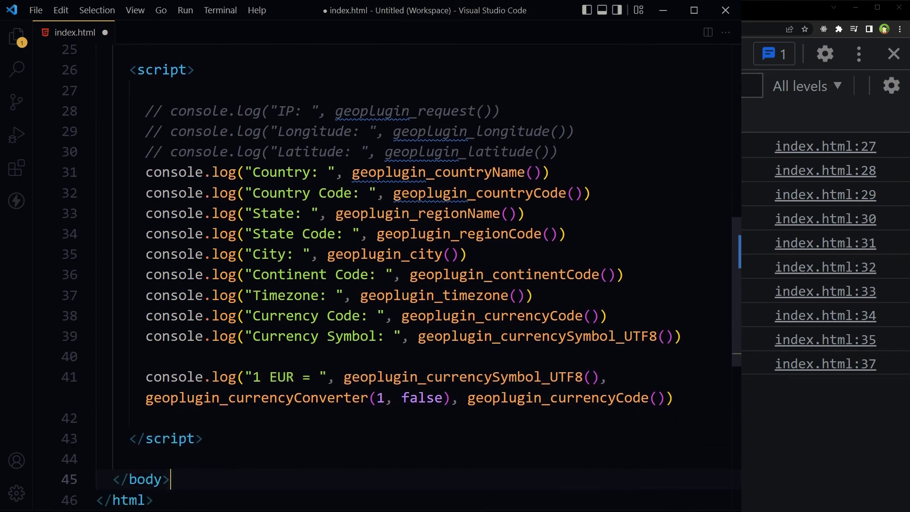
pyautogui.press('Up')
pyautogui.press('Up')
pyautogui.press('Up')
pyautogui.press('Up')
pyautogui.hotkey('ctrl', 's')
pyautogui.press('Up')
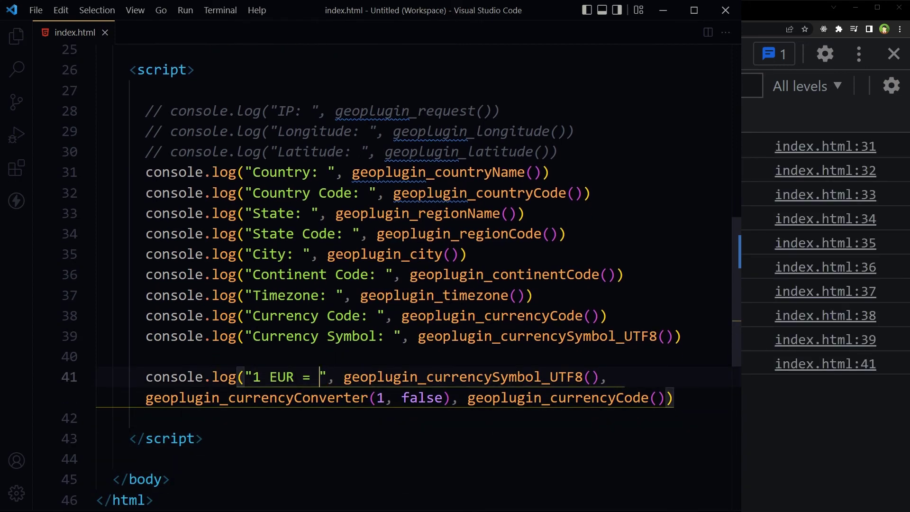
# - Reload Chrome to confirm the console reads 1 EUR = ₨ 196.66 PKR
pyautogui.hotkey('ctrl', 'Left')
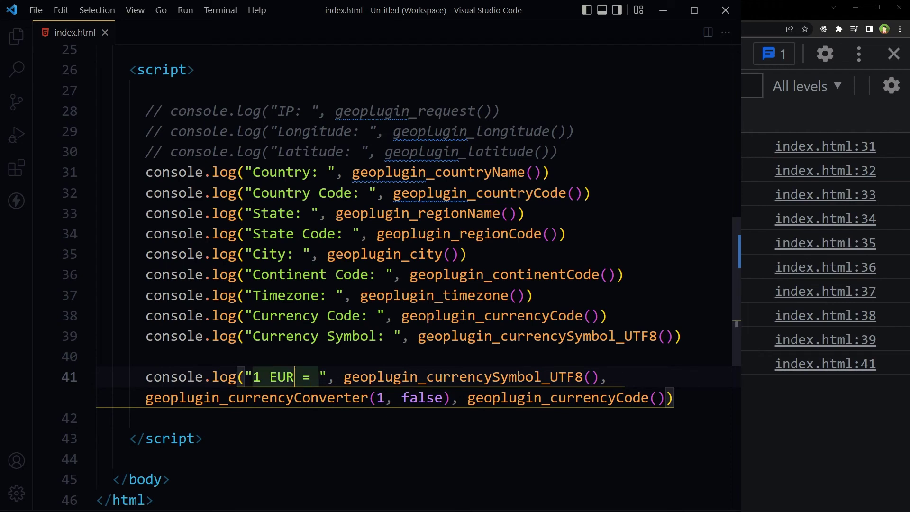
pyautogui.doubleClick(282, 378)
pyautogui.hotkey('alt', 'Tab')
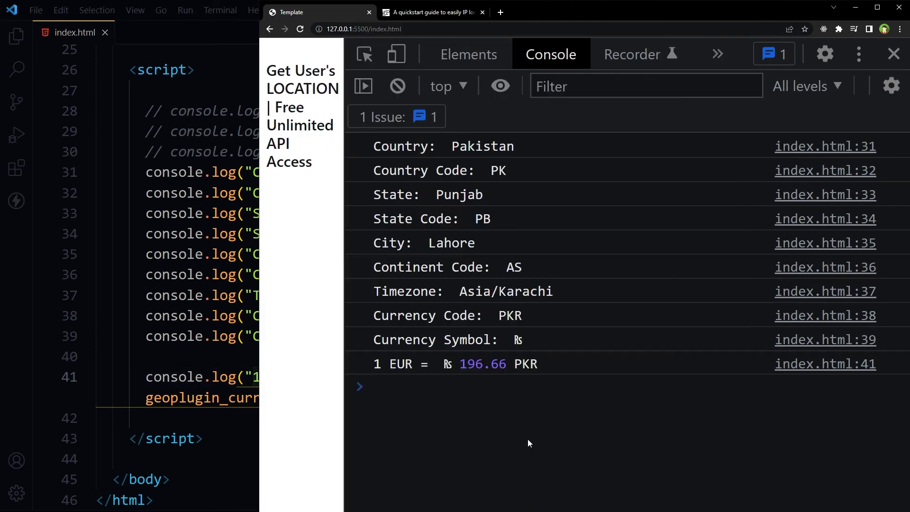
pyautogui.press('F5')
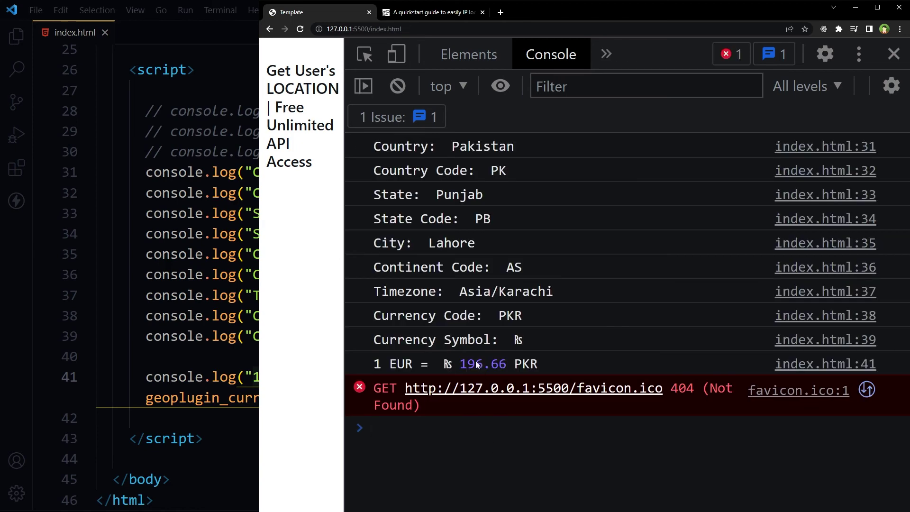
# - Change the geoPlugin script URL's base_currency from EUR to CAD on line 22
pyautogui.hotkey('alt', 'Tab')
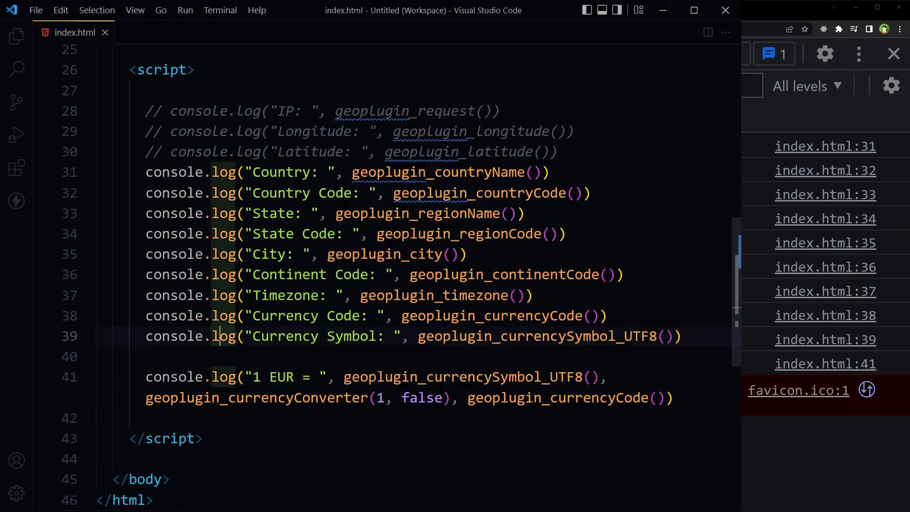
pyautogui.click(644, 90)
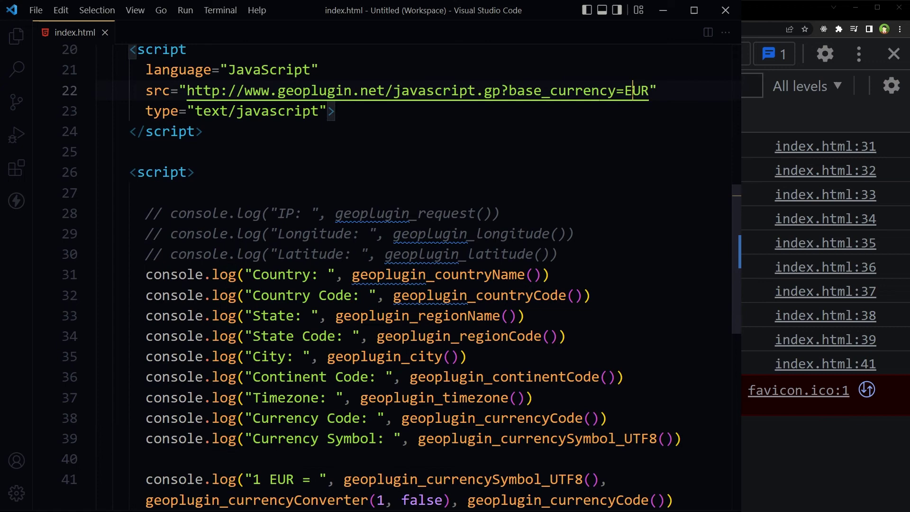
pyautogui.hotkey('ctrl', 'shift', 'Right')
pyautogui.write('CAD')
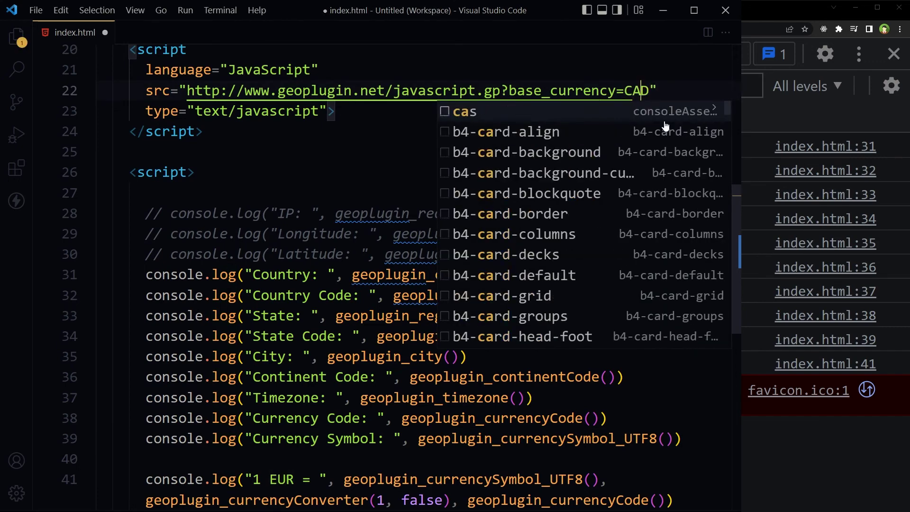
pyautogui.press('Escape')
pyautogui.press('Down')
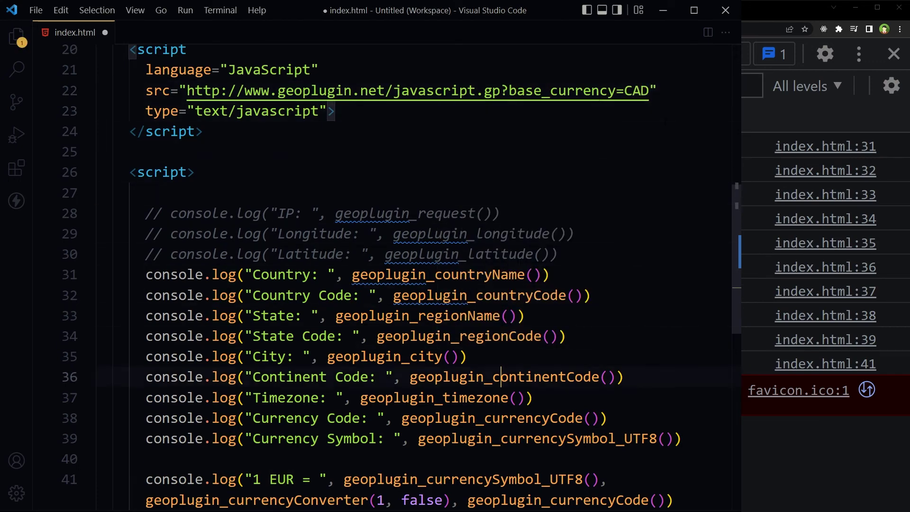
# - Relabel the conversion log to 1 CAD, save, and confirm 1 CAD = 144.17 PKR in the console
pyautogui.hotkey('ctrl', 'End')
pyautogui.press('Up')
pyautogui.press('Up')
pyautogui.press('Up')
pyautogui.hotkey('ctrl', 'Right')
pyautogui.hotkey('ctrl', 'Right')
pyautogui.hotkey('ctrl', 'Right')
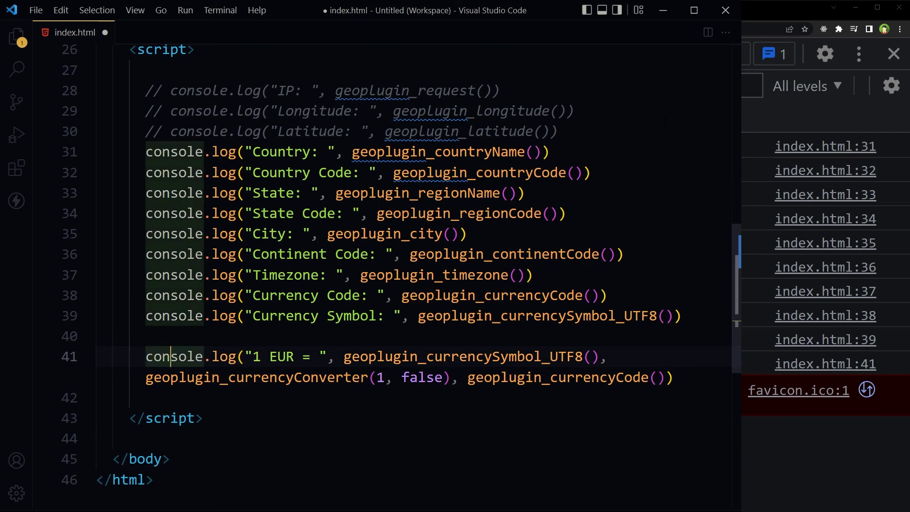
pyautogui.hotkey('ctrl', 'Left')
pyautogui.hotkey('ctrl', 'shift', 'Right')
pyautogui.write('CA')
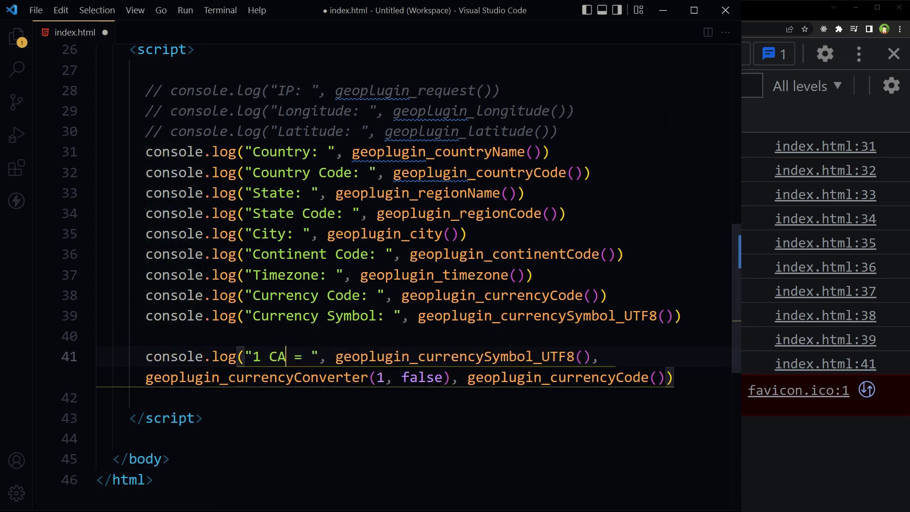
pyautogui.write('D')
pyautogui.hotkey('ctrl', 's')
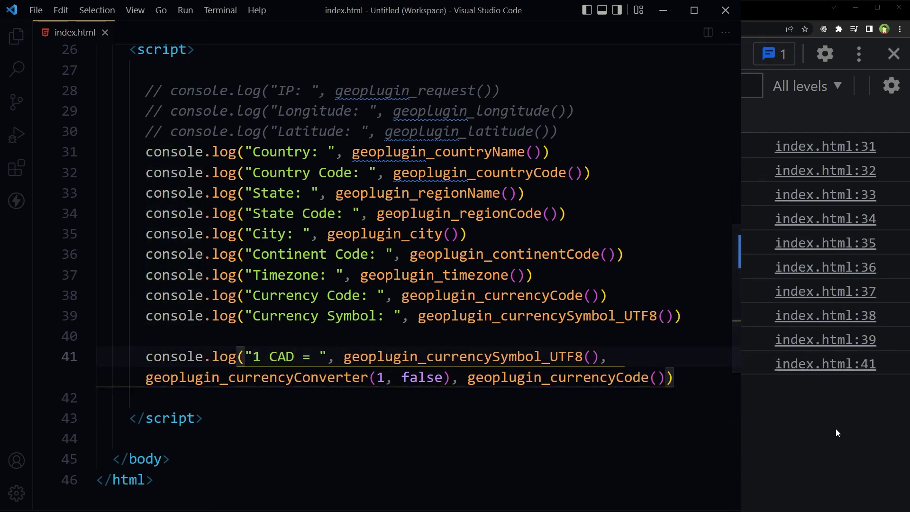
pyautogui.click(835, 429)
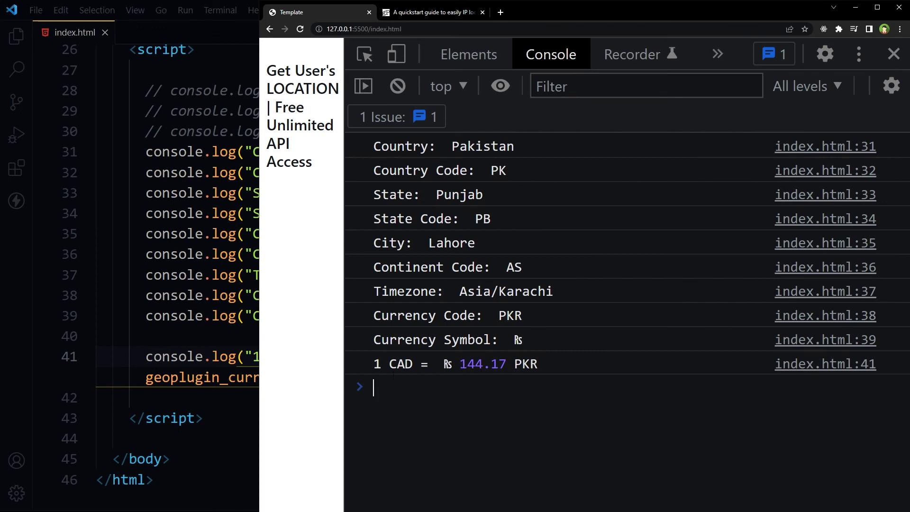
pyautogui.hotkey('alt', 'Tab')
# - Change geoplugin_currencyConverter's amount from 1 to 100, save, and check the console shows 14416.66 PKR
pyautogui.moveTo(502, 104); pyautogui.dragTo(651, 104)
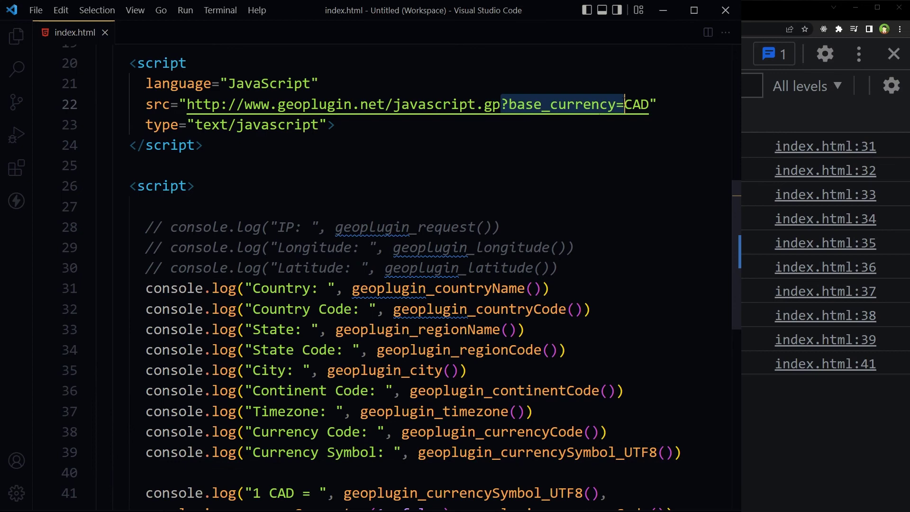
pyautogui.scroll(-3, 426, 213)
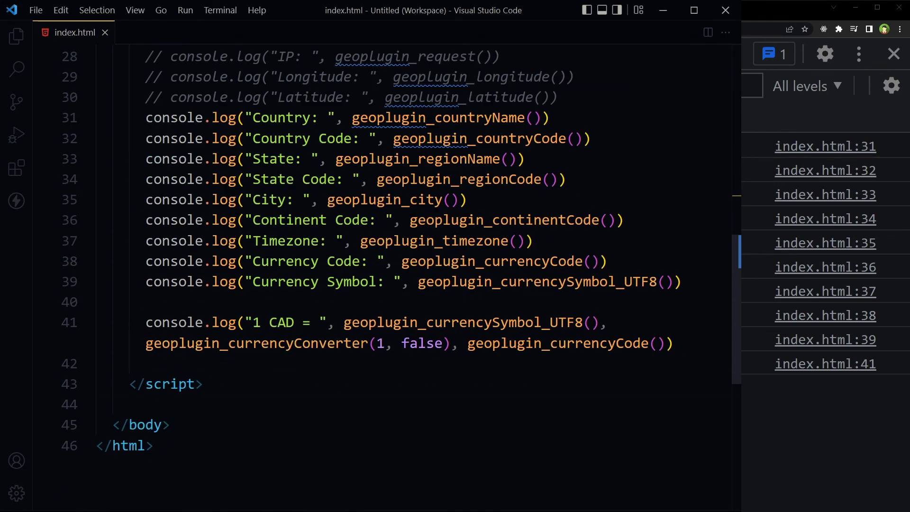
pyautogui.click(206, 385)
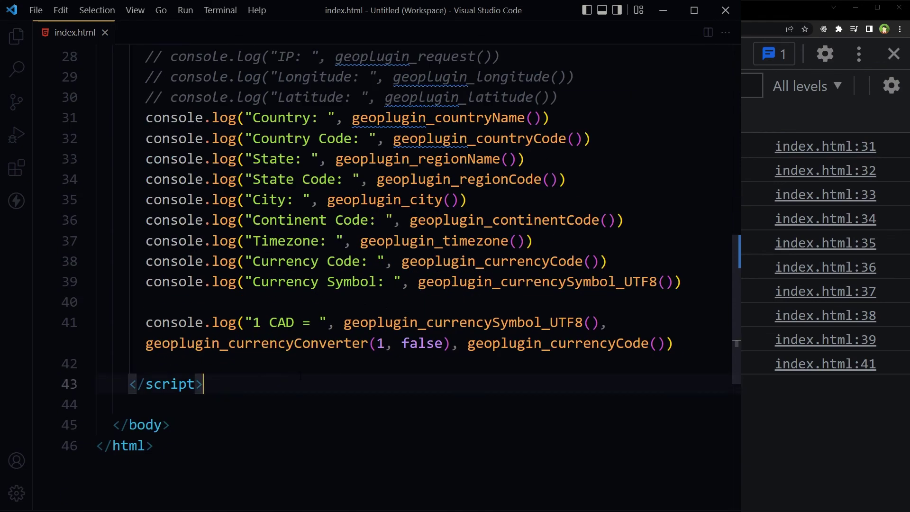
pyautogui.click(385, 342)
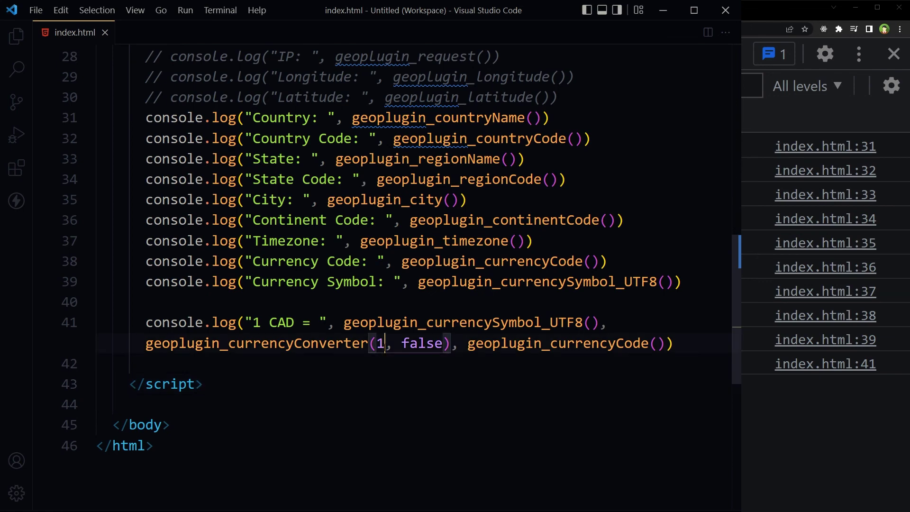
pyautogui.write('00')
pyautogui.hotkey('ctrl', 's')
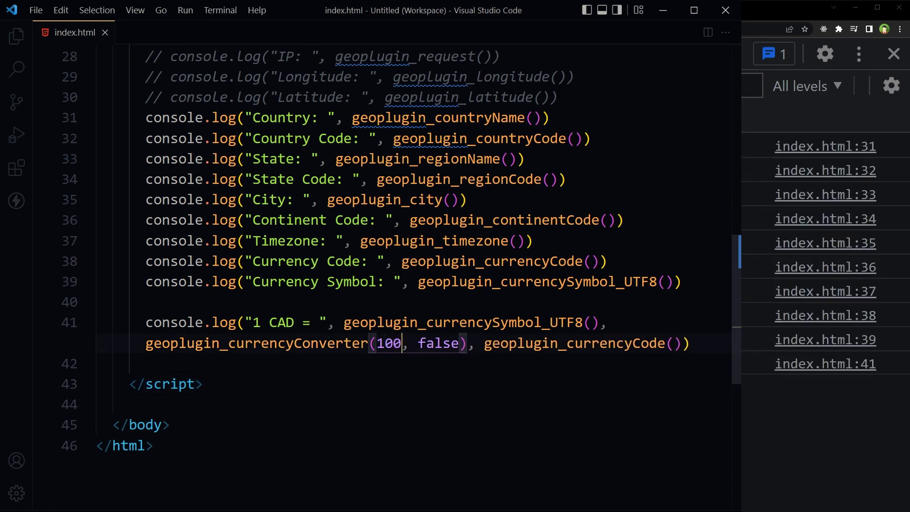
pyautogui.hotkey('alt', 'Tab')
# - Review the 14416.66 PKR console result, then return to the geoplugin.com/quickstart tab
pyautogui.moveTo(457, 364); pyautogui.dragTo(491, 363)
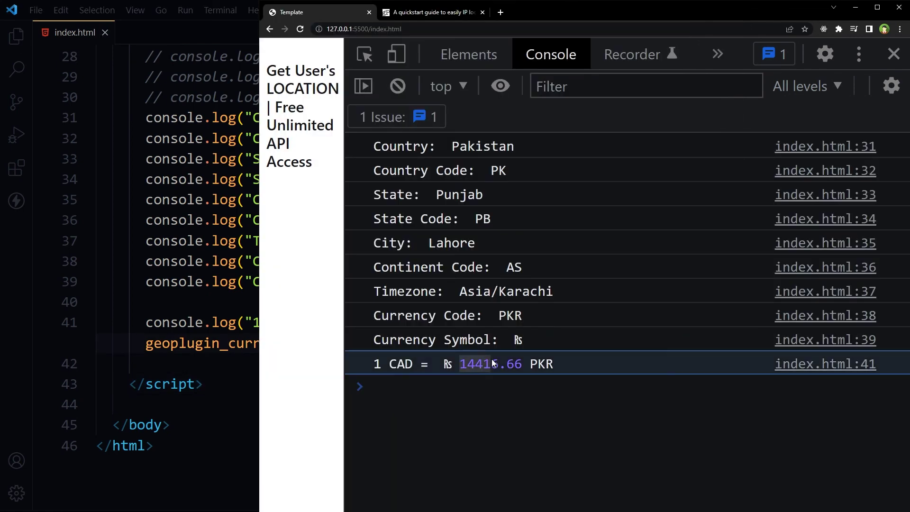
pyautogui.click(496, 392)
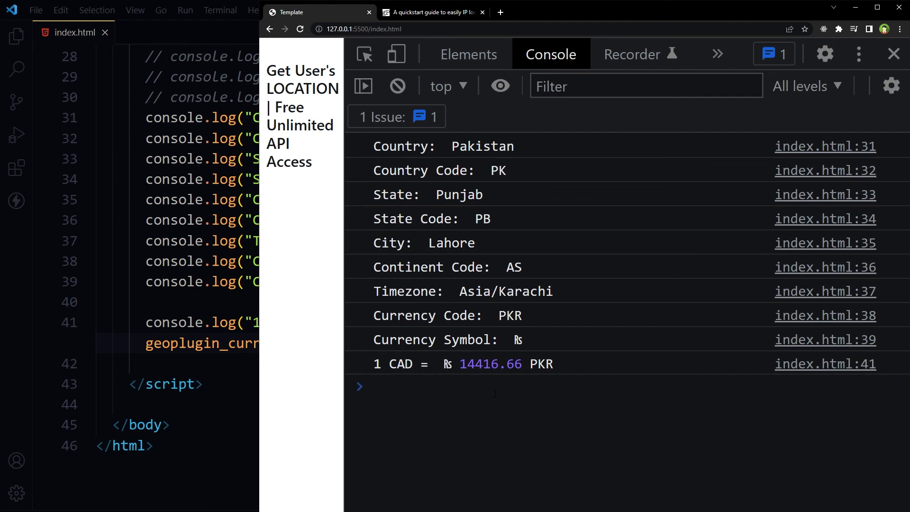
pyautogui.hotkey('ctrl', 'Tab')
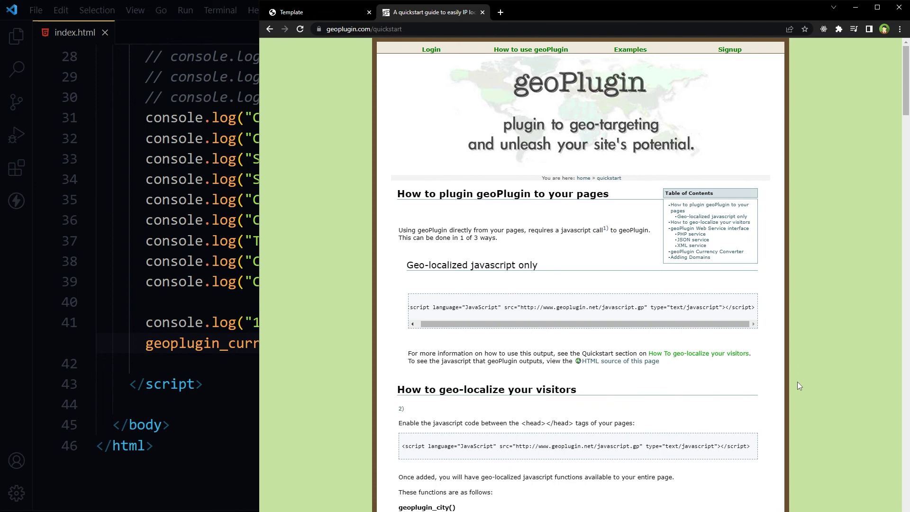
pyautogui.scroll(-5, 797, 382)
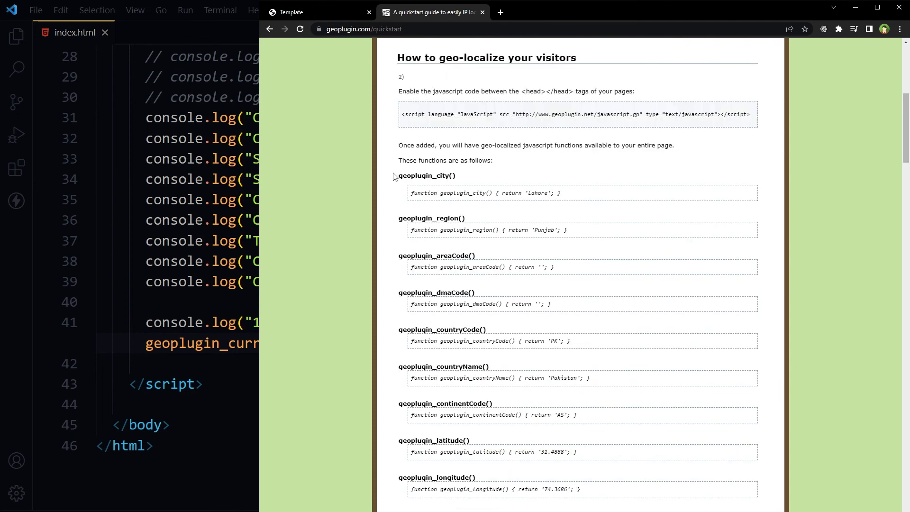
pyautogui.moveTo(394, 176); pyautogui.dragTo(584, 477)
pyautogui.scroll(5, 637, 329)
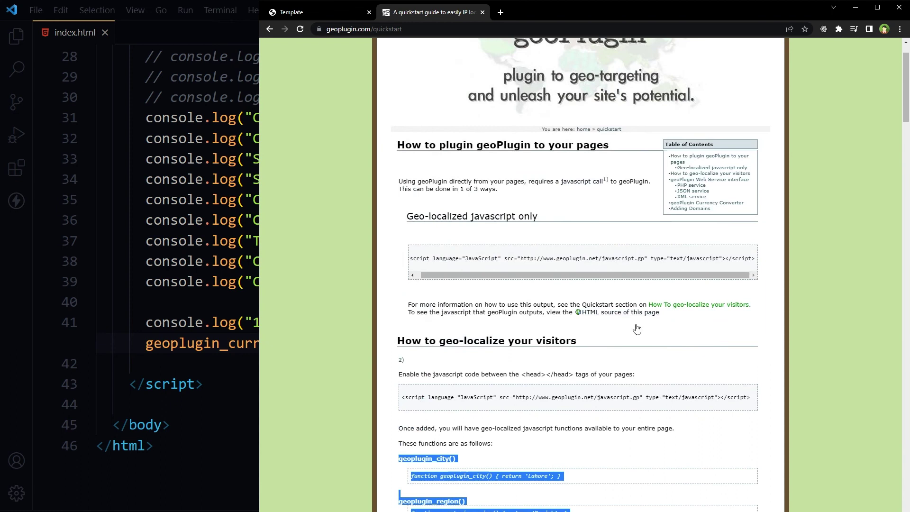
pyautogui.scroll(2, 637, 328)
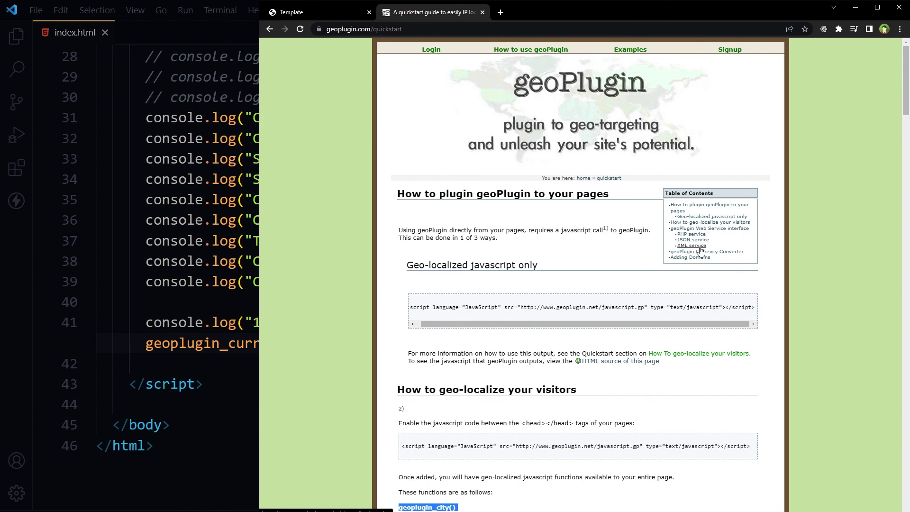
pyautogui.click(302, 11)
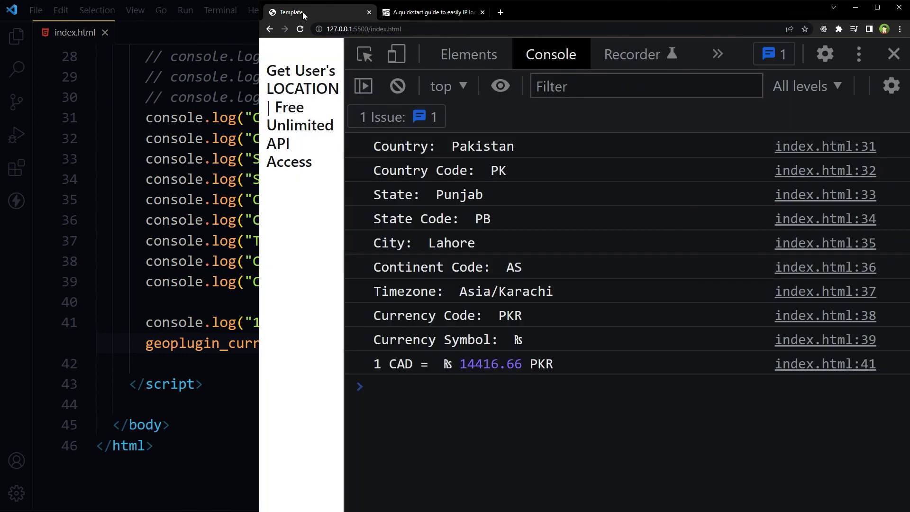